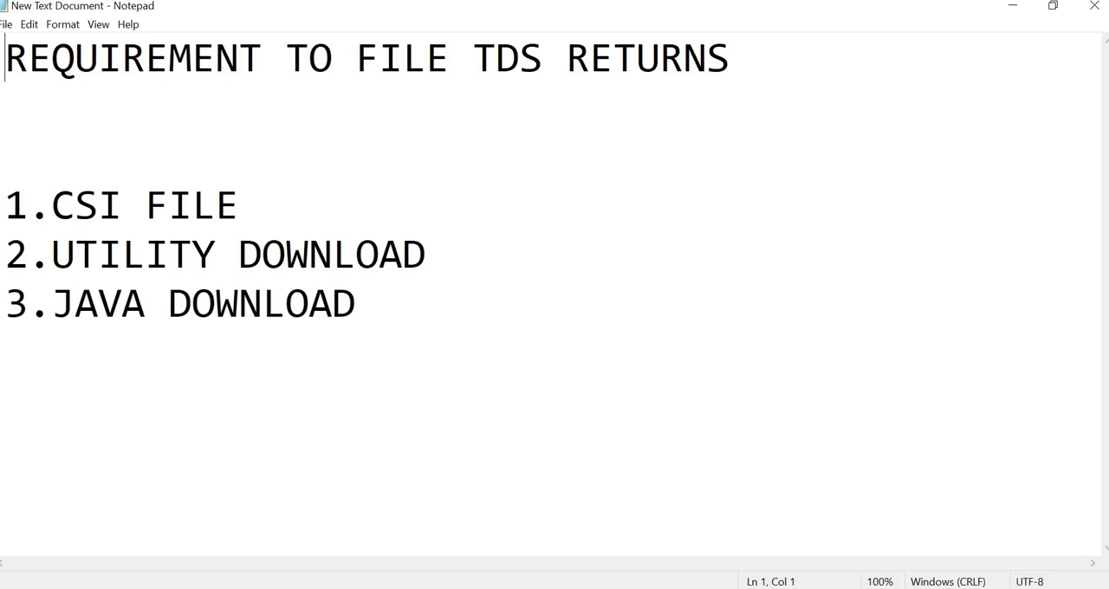
Step: Switch to Firefox and search Google for "challan file download" in a new tab
{"action": "key", "text": "super+d"}
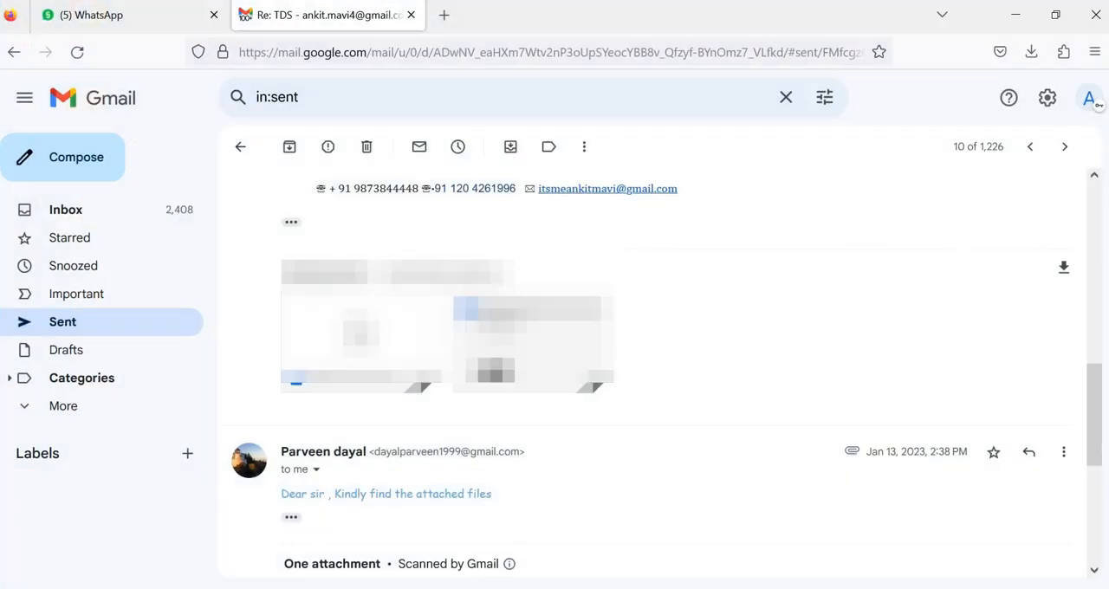
{"action": "left_click", "coordinate": [444, 15]}
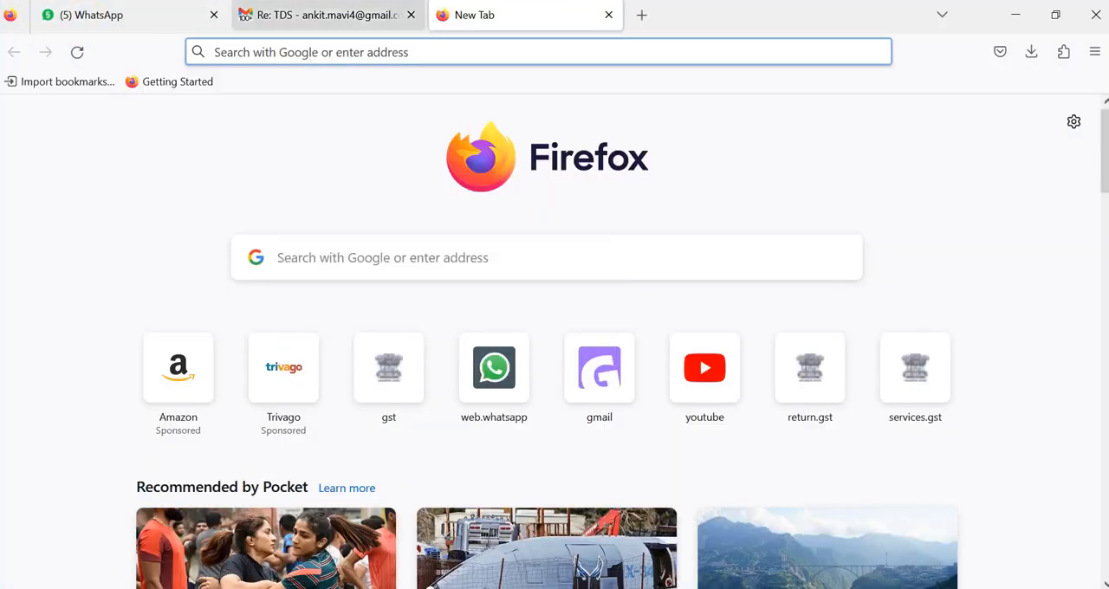
{"action": "left_click", "coordinate": [346, 52]}
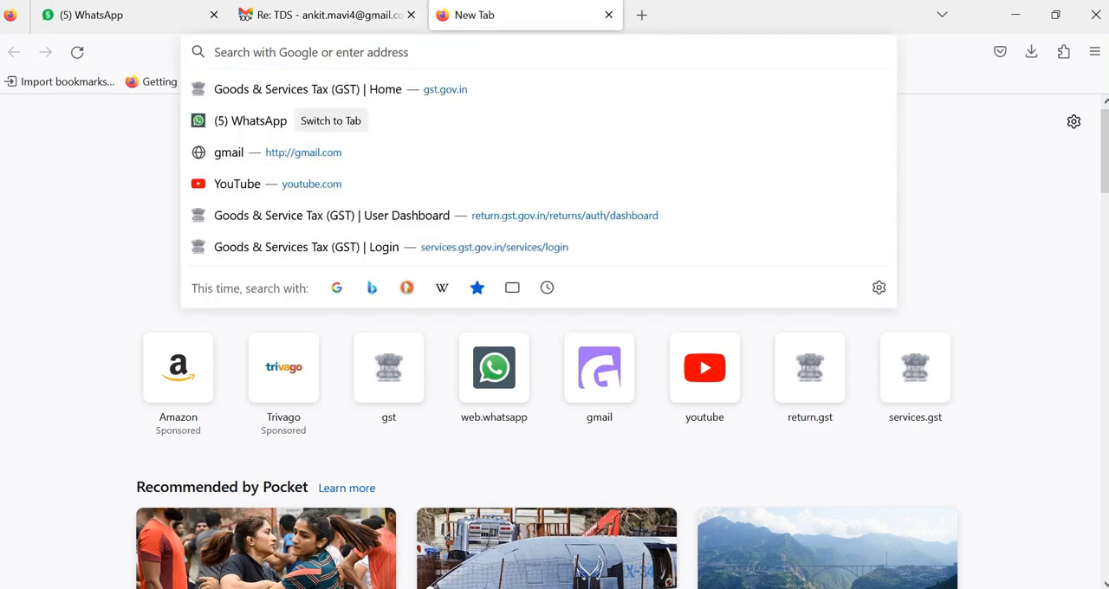
{"action": "type", "text": "CHALLAN"}
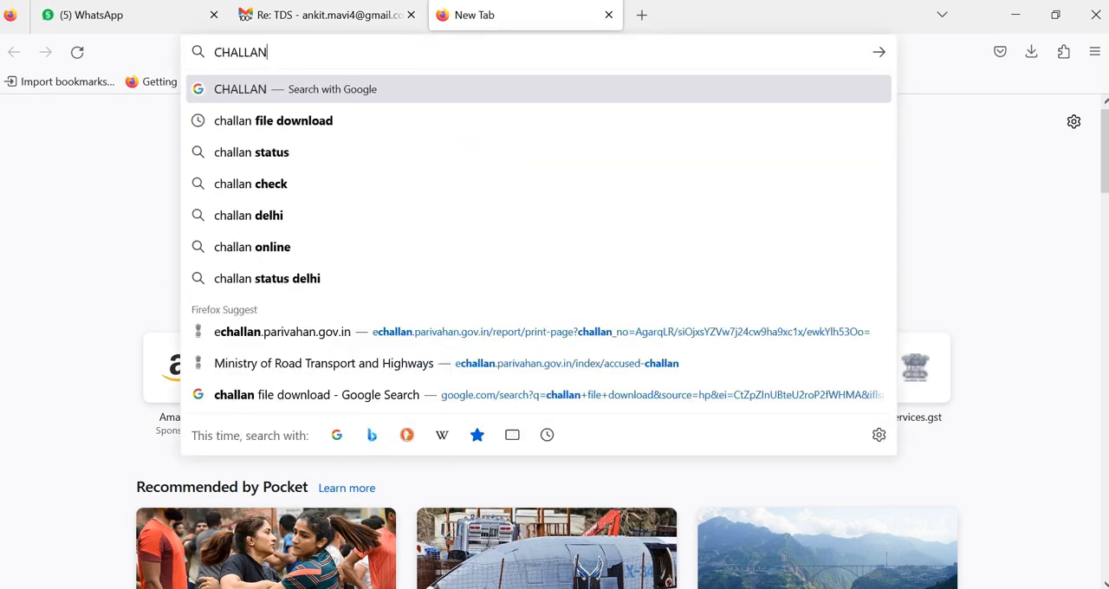
{"action": "type", "text": " FILE DOW"}
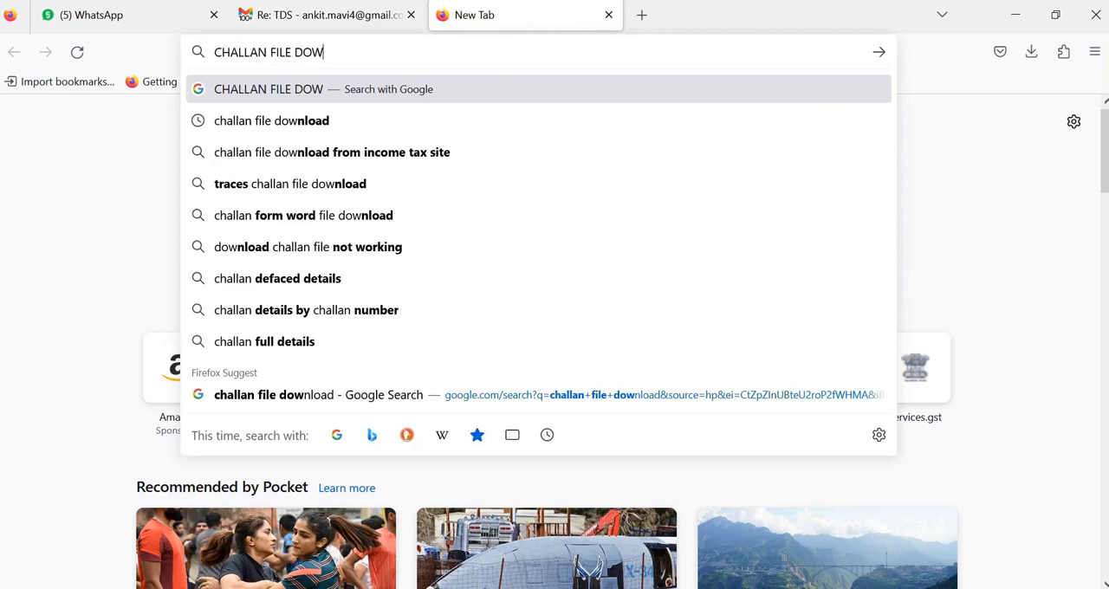
{"action": "key", "text": "Down"}
{"action": "key", "text": "Return"}
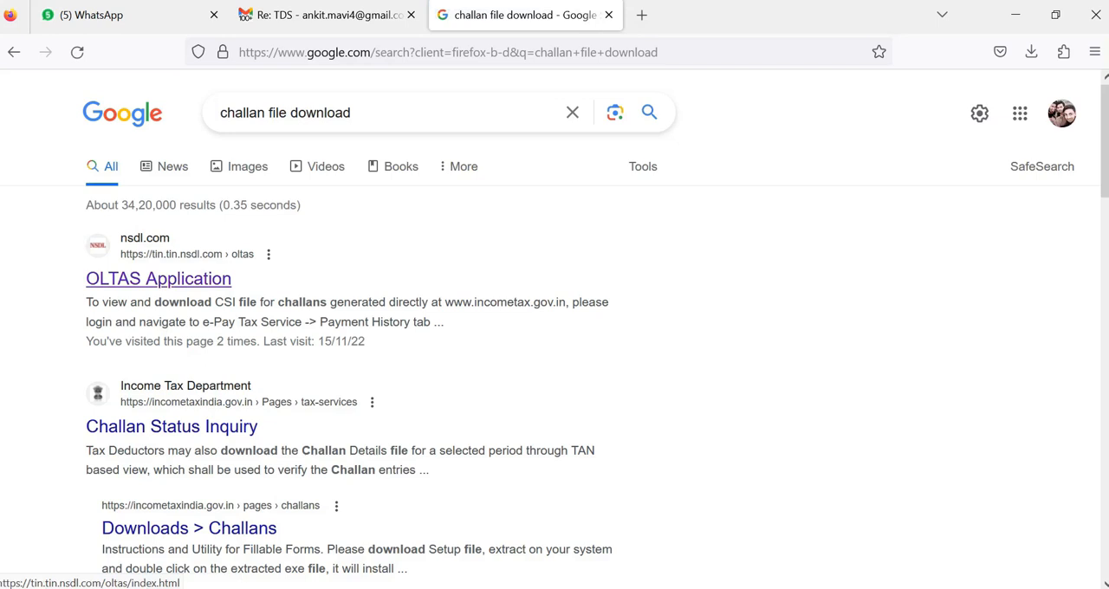
Step: Open the OLTAS Application result from nsdl.com and go to the TAN Based View for tax payers
{"action": "left_click", "coordinate": [158, 278]}
{"action": "left_click", "coordinate": [158, 278]}
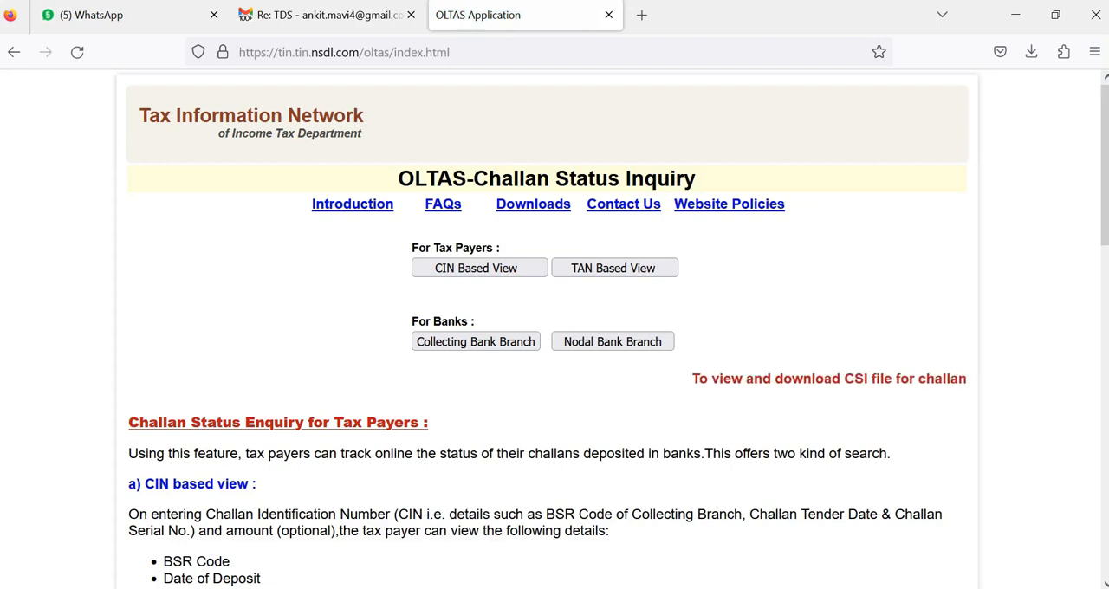
{"action": "left_click_drag", "start_coordinate": [411, 248], "coordinate": [502, 249]}
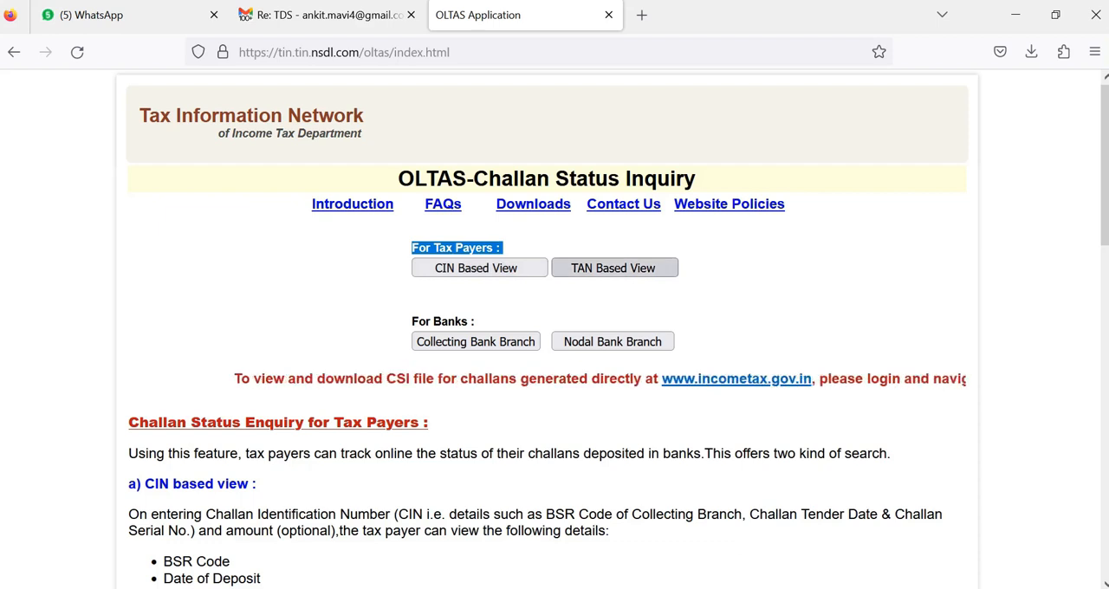
{"action": "left_click", "coordinate": [614, 267]}
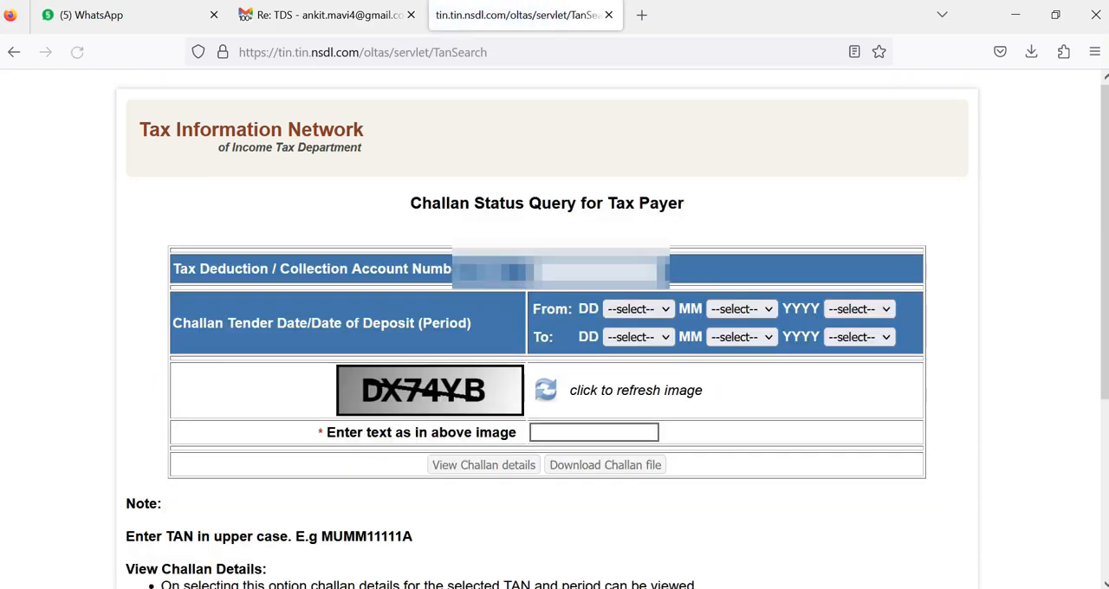
Step: Fill in the tax deduction account number and set the challan period's start date to 02 FEB 2023
{"action": "left_click", "coordinate": [609, 269]}
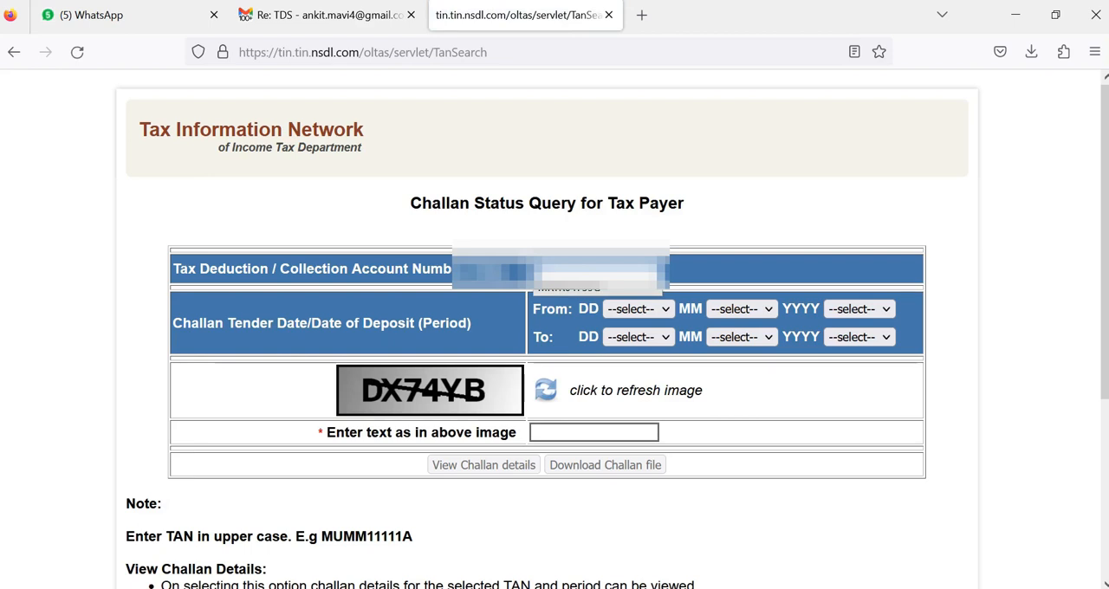
{"action": "left_click", "coordinate": [598, 287]}
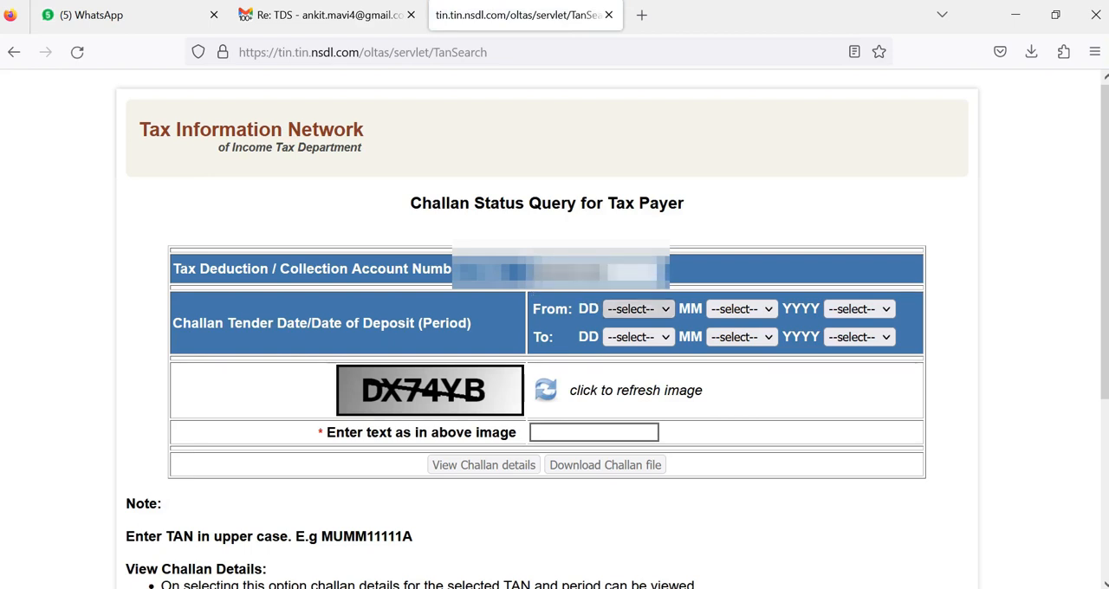
{"action": "left_click", "coordinate": [638, 309]}
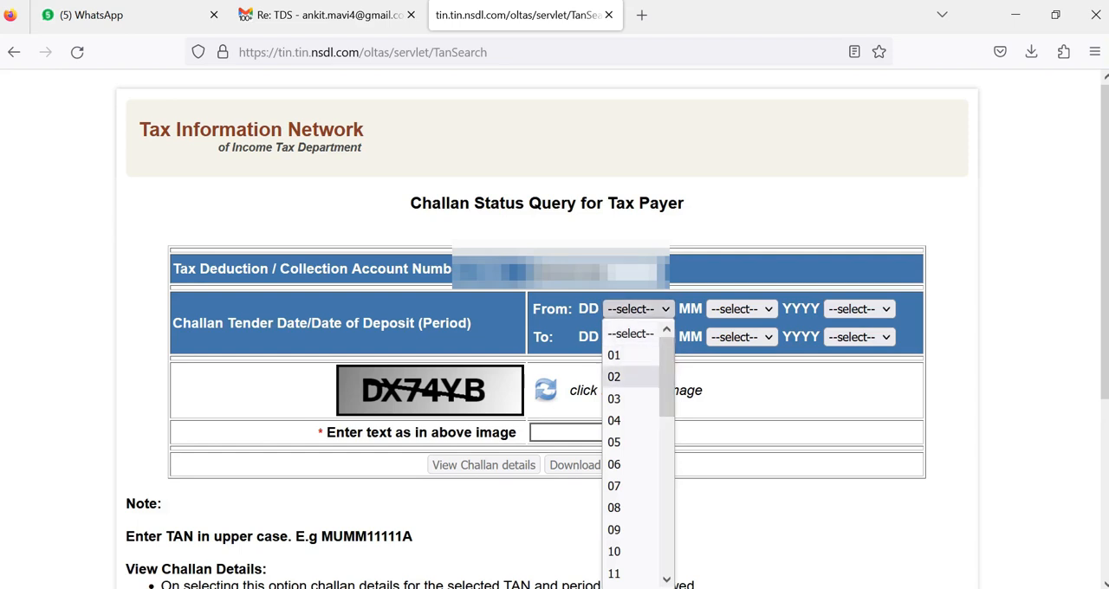
{"action": "left_click", "coordinate": [613, 377]}
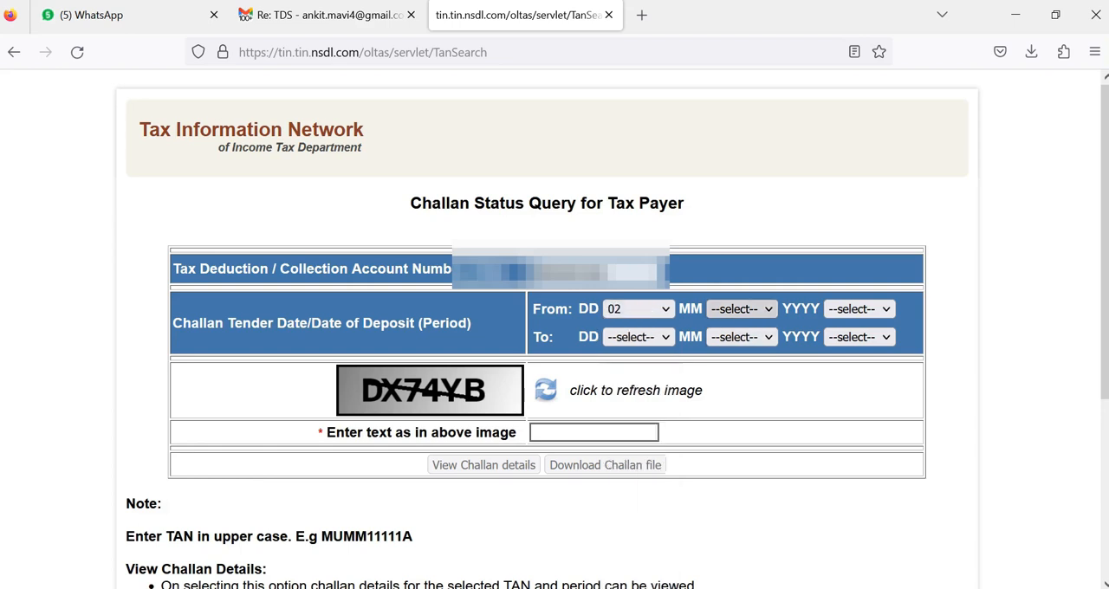
{"action": "left_click", "coordinate": [741, 309]}
{"action": "left_click", "coordinate": [720, 377]}
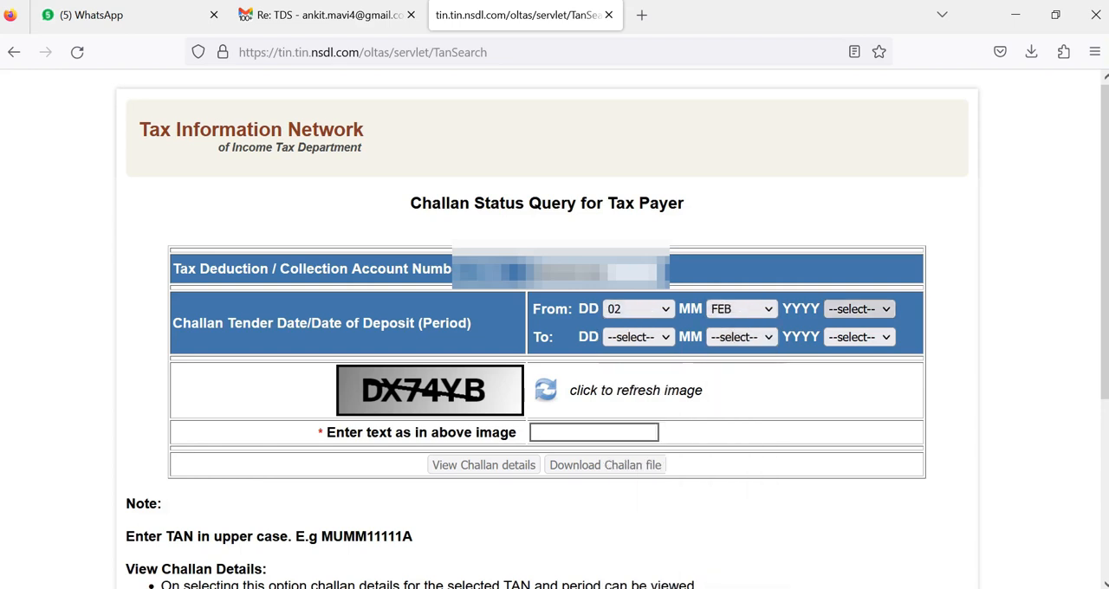
{"action": "left_click", "coordinate": [857, 308]}
{"action": "scroll", "coordinate": [858, 451], "scroll_direction": "down", "scroll_amount": 3}
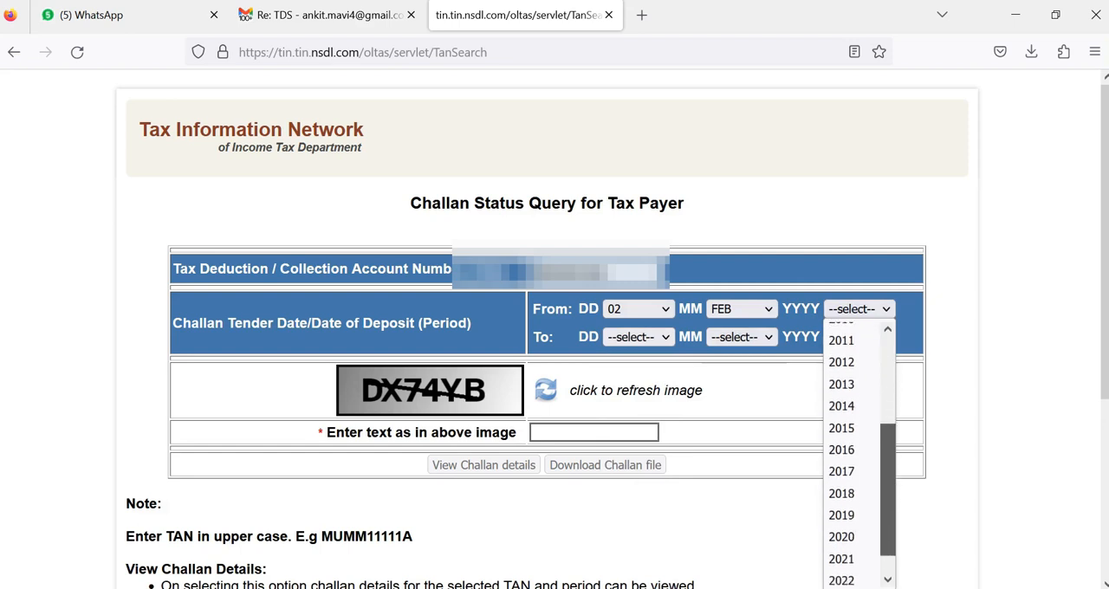
{"action": "left_click", "coordinate": [842, 574]}
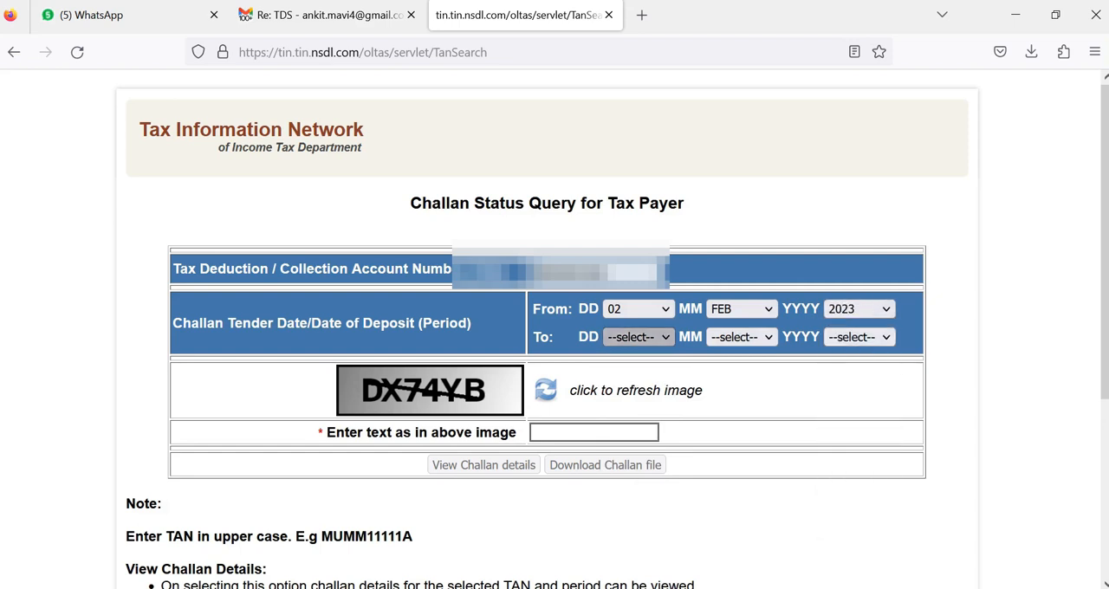
Step: Set the challan period's end date to 31 MAR 2023
{"action": "left_click", "coordinate": [637, 337]}
{"action": "scroll", "coordinate": [632, 199], "scroll_direction": "down", "scroll_amount": 6}
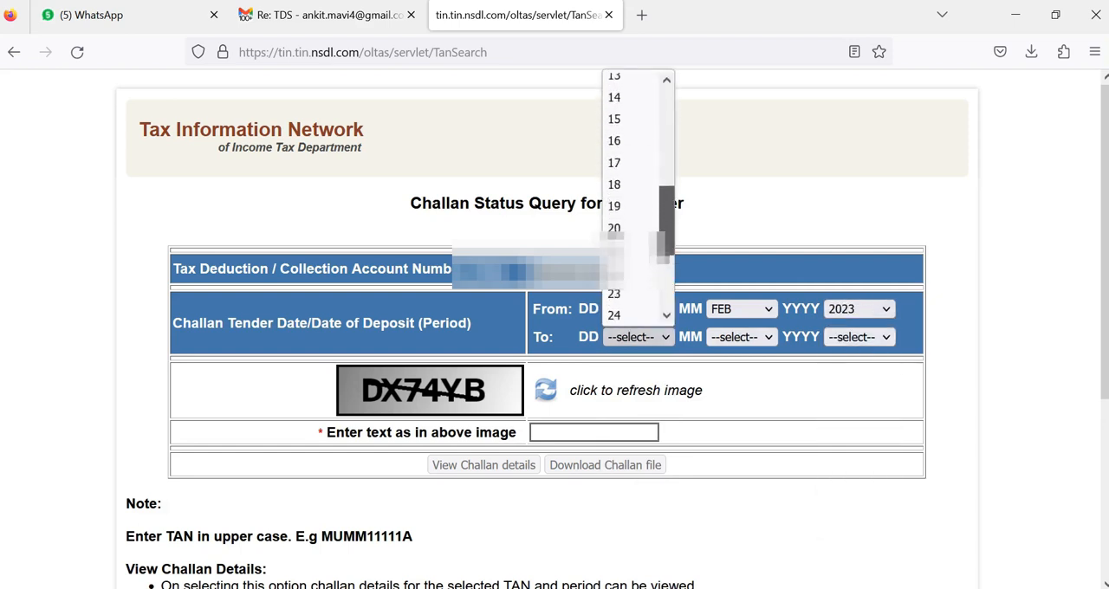
{"action": "left_click", "coordinate": [624, 312]}
{"action": "left_click", "coordinate": [741, 337]}
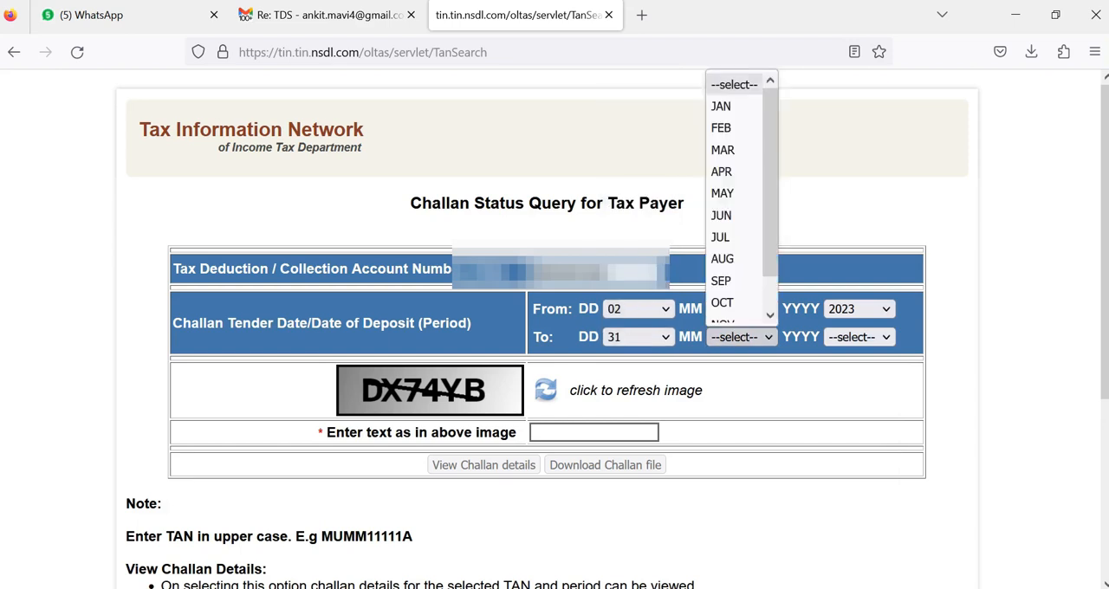
{"action": "left_click", "coordinate": [722, 150]}
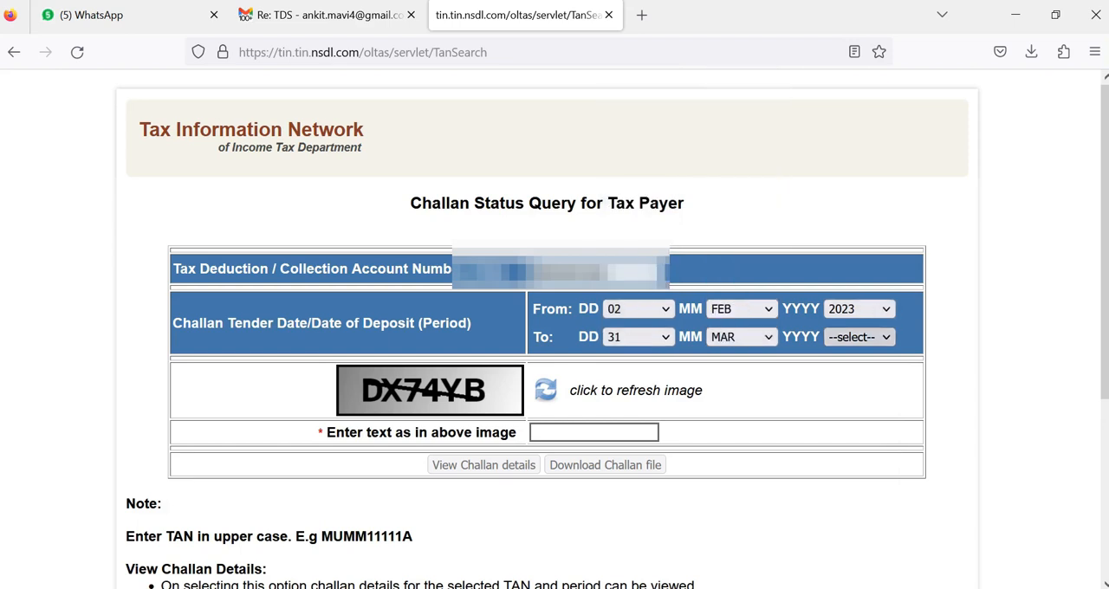
{"action": "left_click", "coordinate": [858, 337]}
{"action": "scroll", "coordinate": [857, 199], "scroll_direction": "down", "scroll_amount": 3}
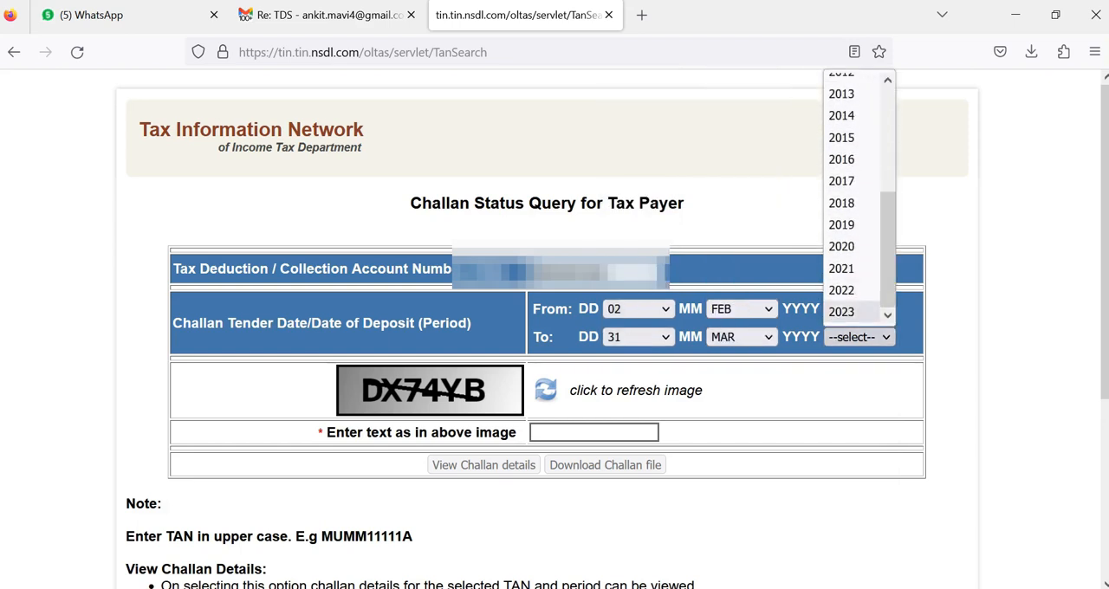
{"action": "left_click", "coordinate": [844, 312]}
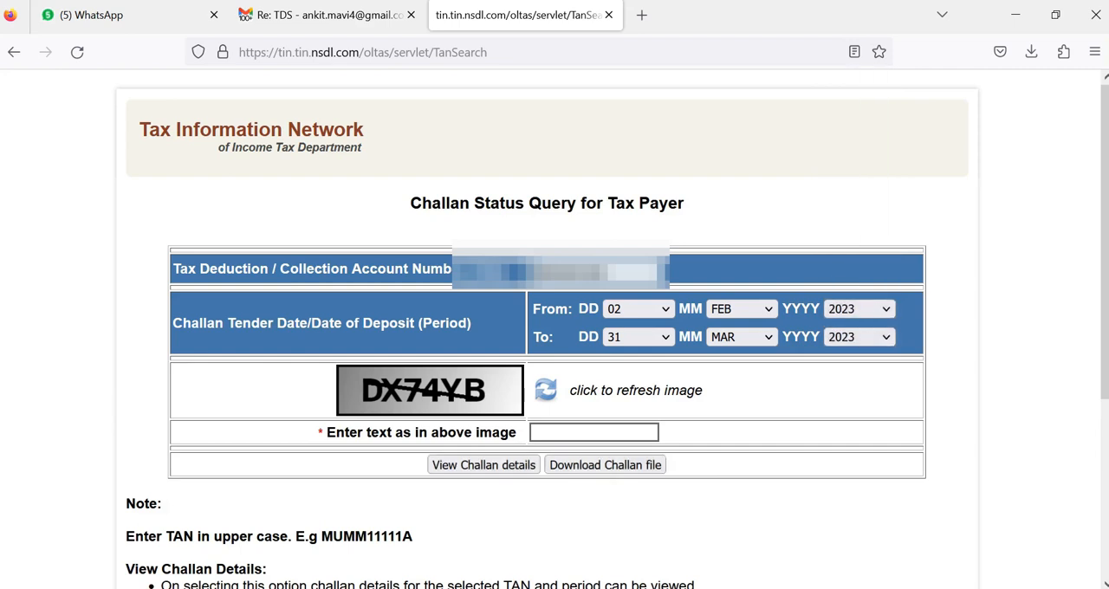
Step: Enter the captcha text shown in the image and submit the query to view the challan details
{"action": "left_click", "coordinate": [594, 432]}
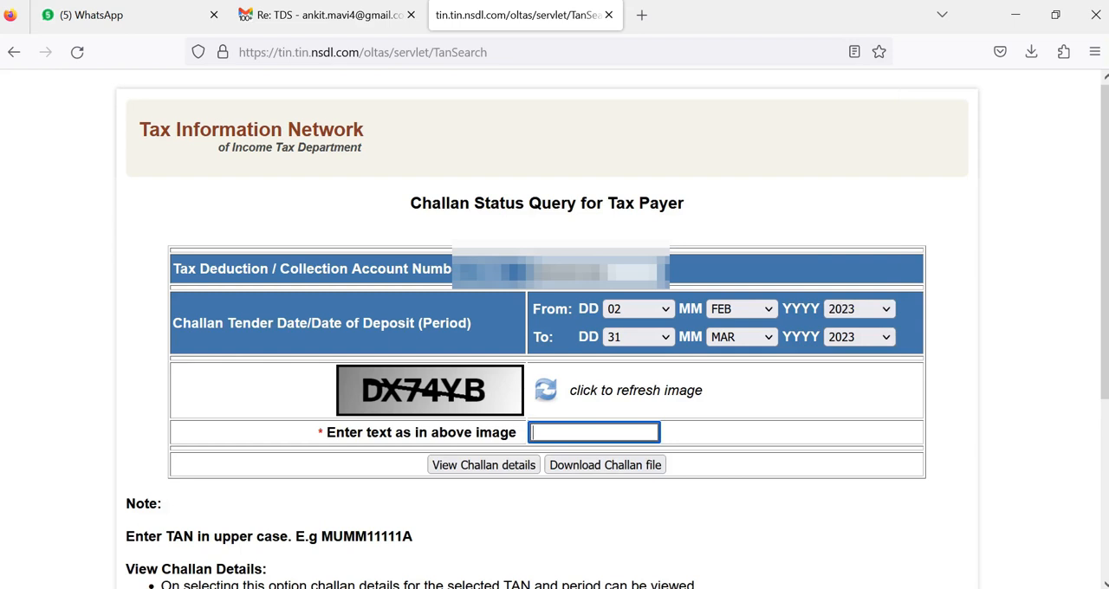
{"action": "type", "text": "DX74YB"}
{"action": "key", "text": "Return"}
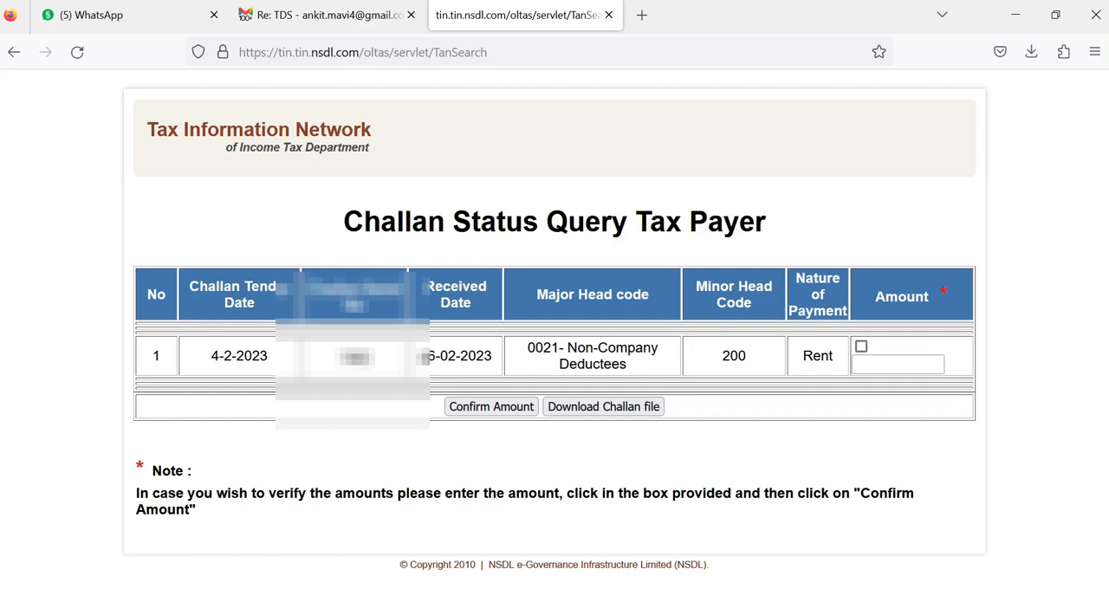
Step: Tick the Rent challan, enter 4800 as its amount and have the amount confirmed
{"action": "left_click", "coordinate": [860, 347]}
{"action": "left_click", "coordinate": [897, 365]}
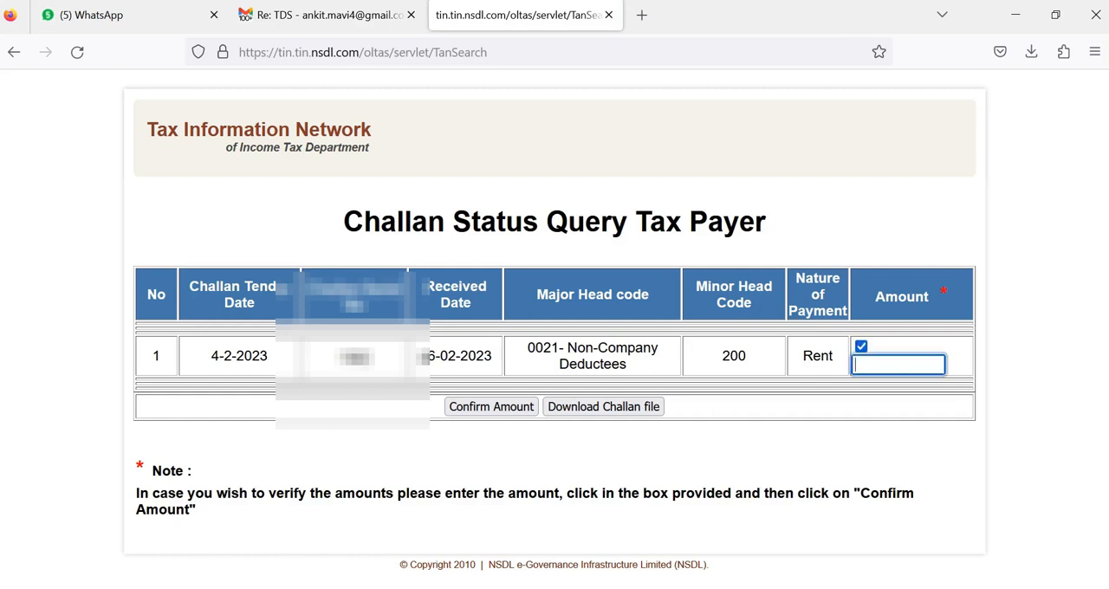
{"action": "type", "text": "480"}
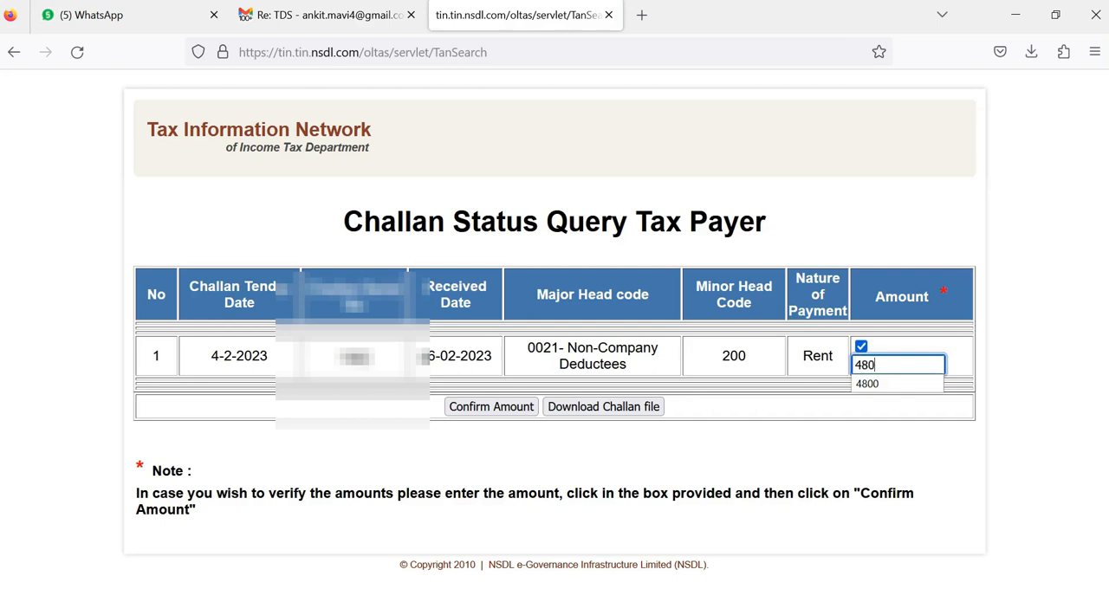
{"action": "type", "text": "0"}
{"action": "left_click", "coordinate": [897, 459]}
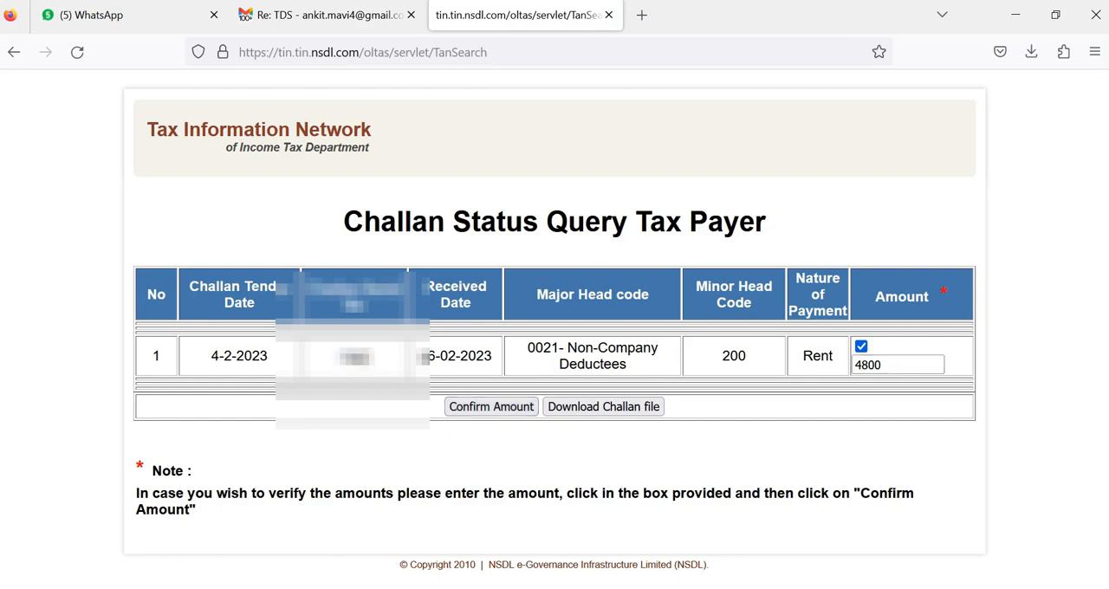
{"action": "left_click", "coordinate": [491, 406]}
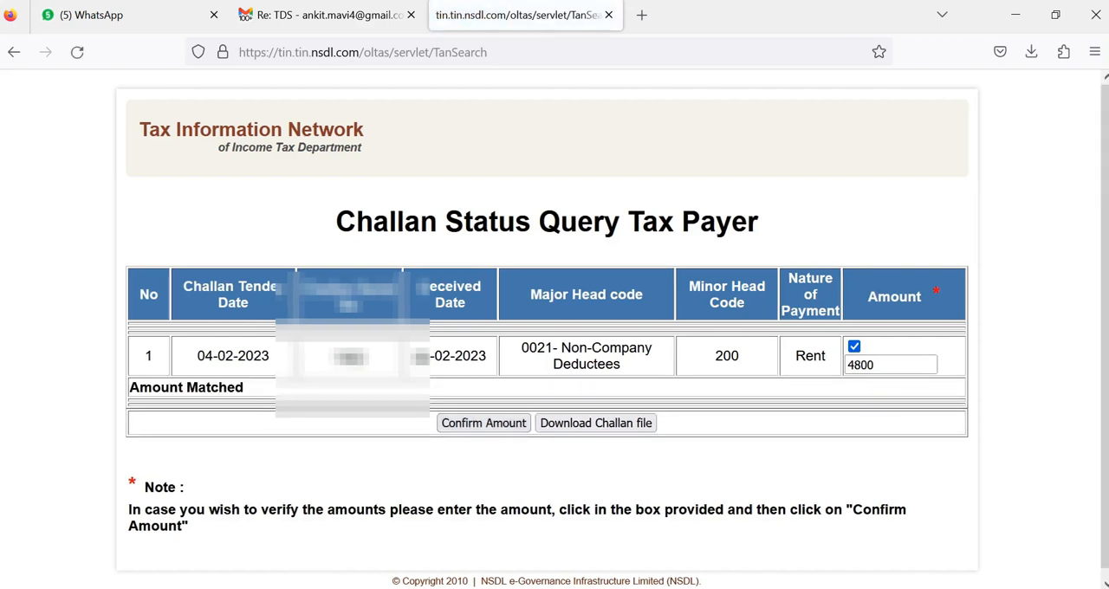
{"action": "left_click_drag", "start_coordinate": [247, 387], "coordinate": [129, 387]}
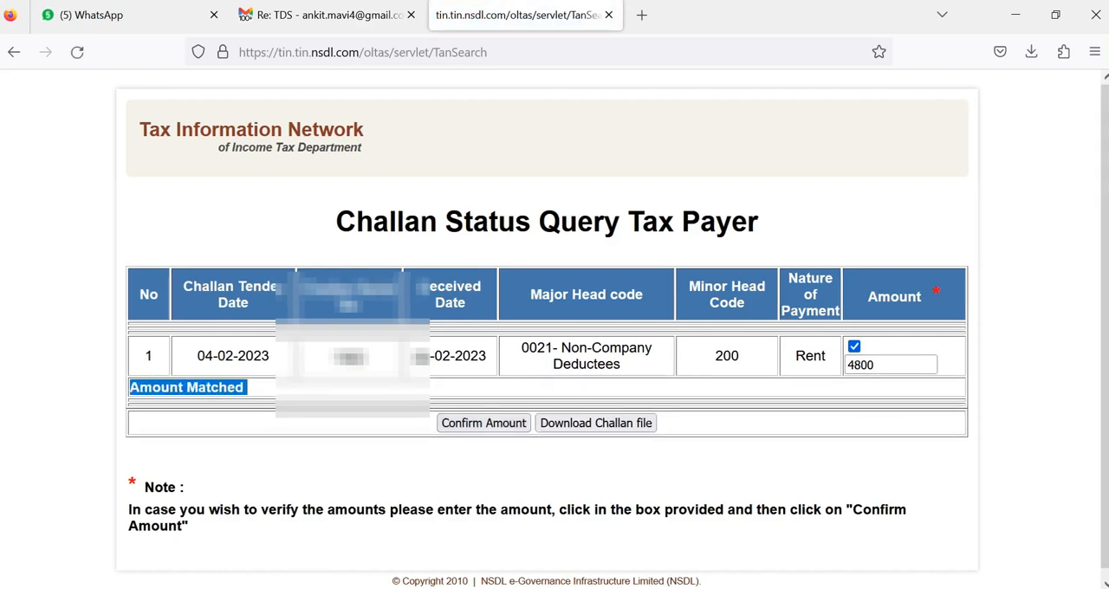
Step: Download the challan file for the queried period and dismiss the download list
{"action": "left_click", "coordinate": [260, 390]}
{"action": "left_click", "coordinate": [596, 423]}
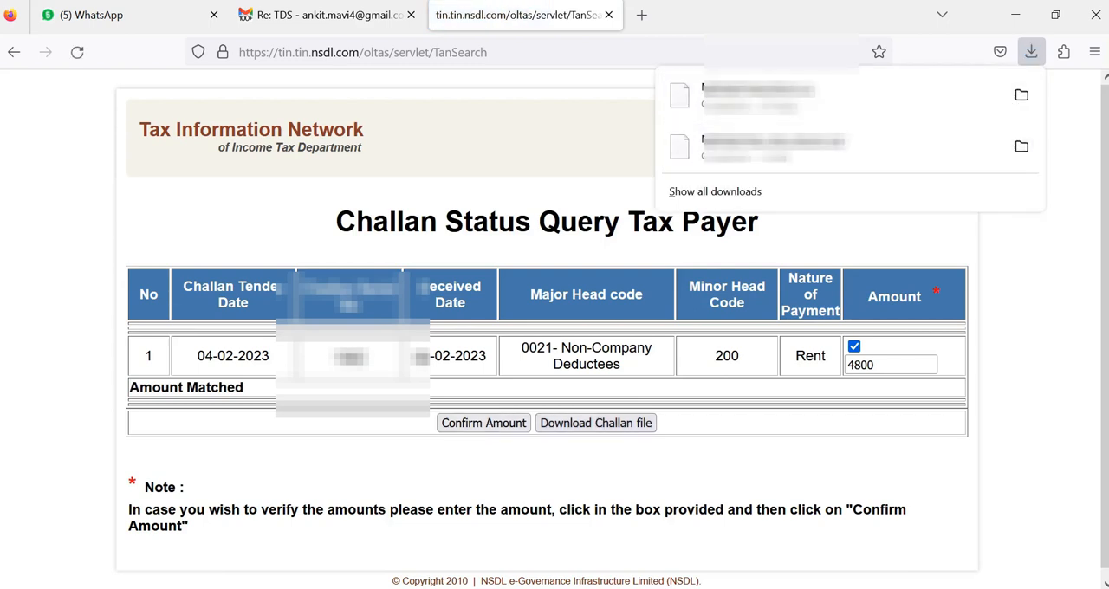
{"action": "key", "text": "Escape"}
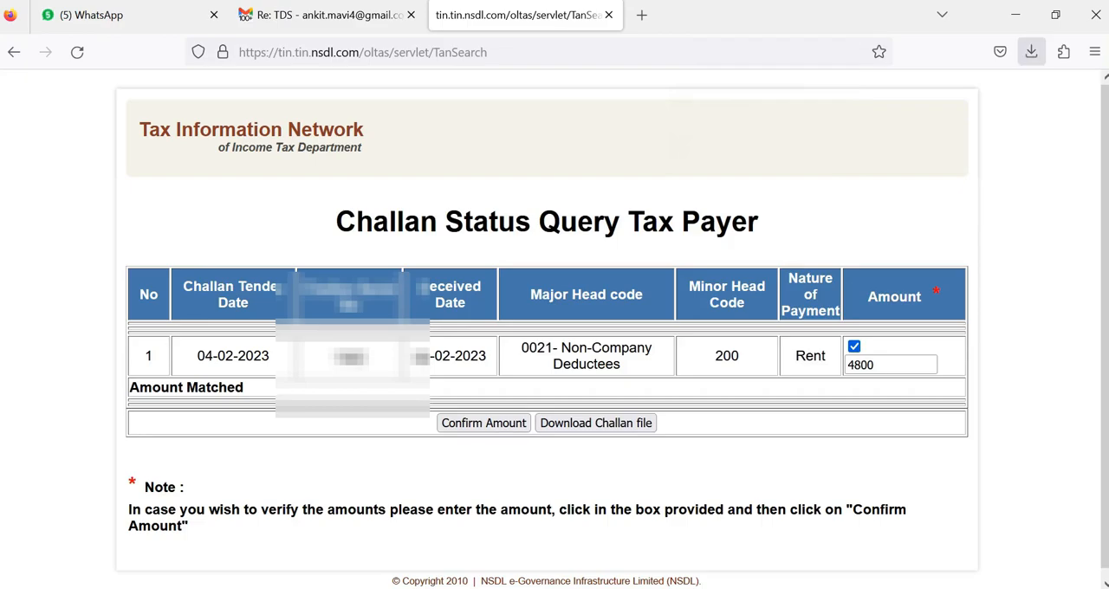
Step: Open the New Text Document checklist from the desktop and highlight its "1.CSI FILE" line
{"action": "left_click", "coordinate": [1015, 15]}
{"action": "double_click", "coordinate": [407, 485]}
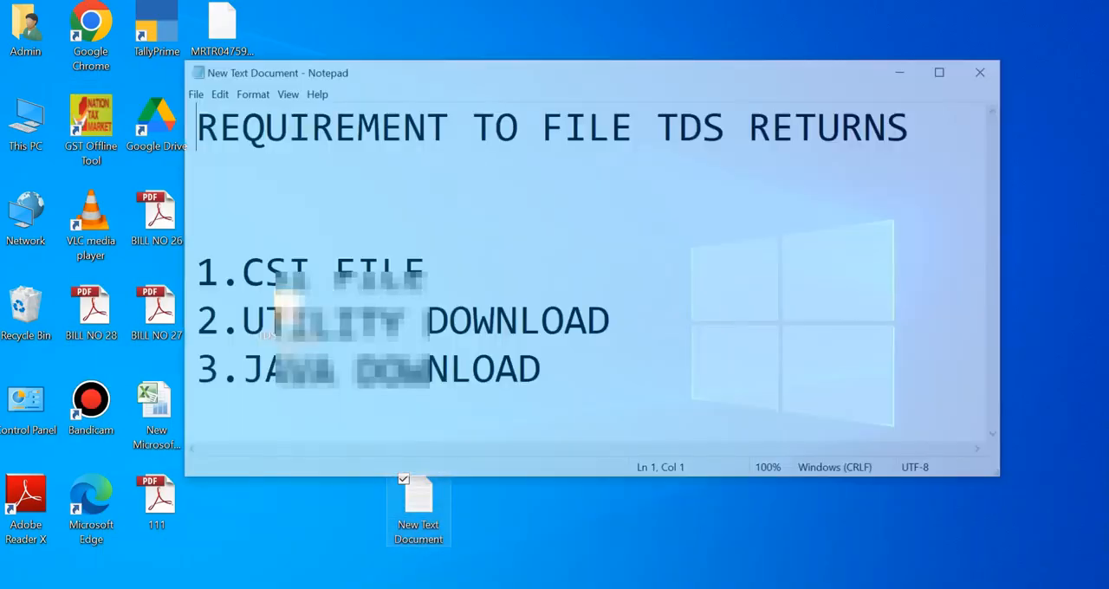
{"action": "left_click_drag", "start_coordinate": [427, 274], "coordinate": [192, 274]}
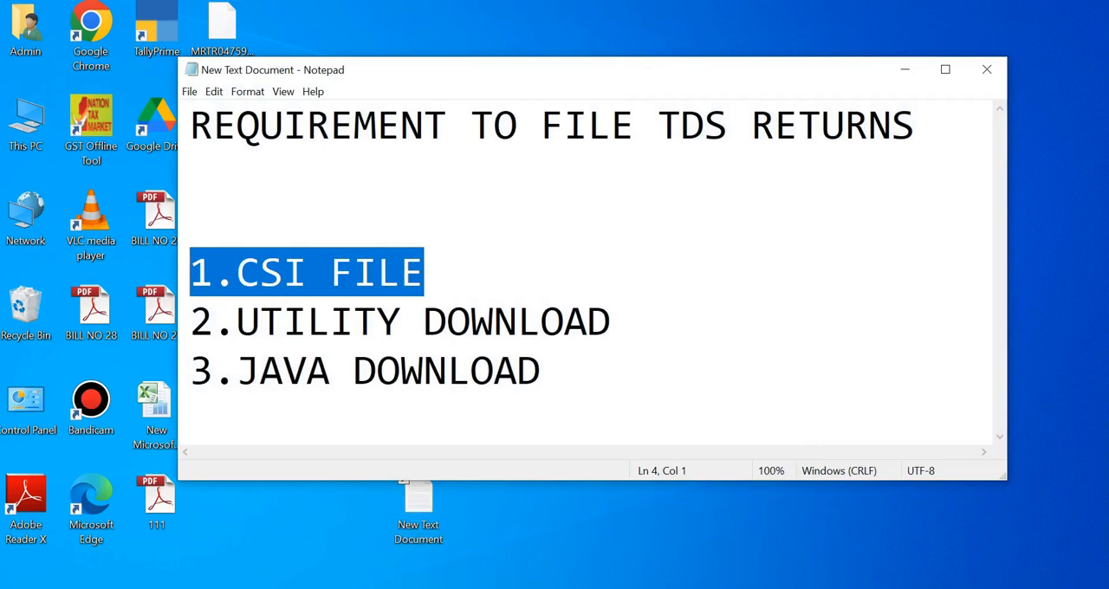
Step: Decline the incoming phone call and minimize the Notepad checklist
{"action": "left_click_drag", "start_coordinate": [684, 80], "coordinate": [702, 88]}
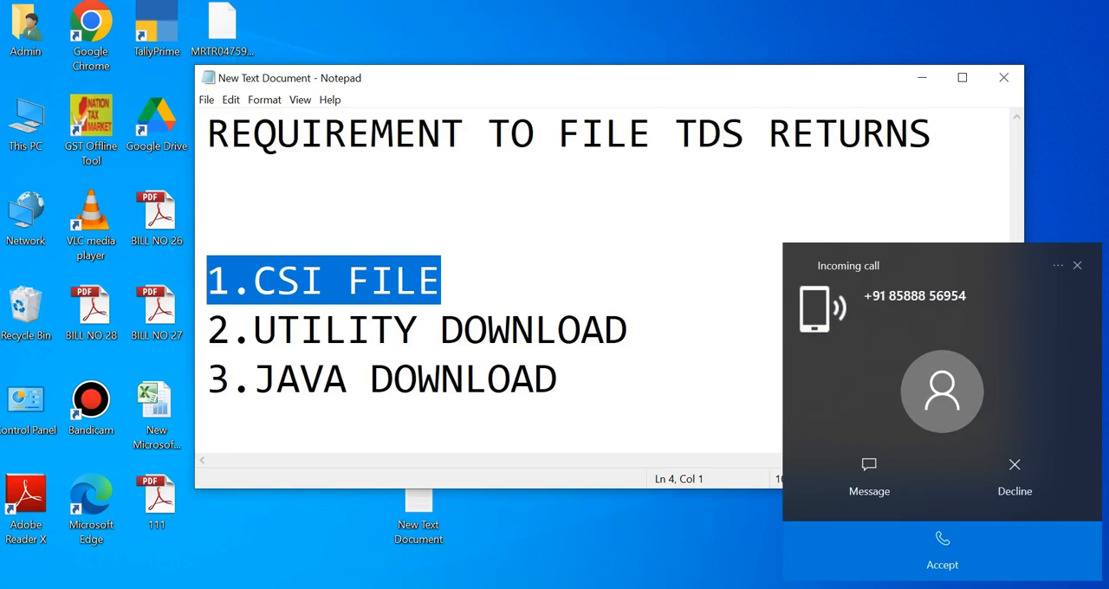
{"action": "left_click", "coordinate": [1014, 477]}
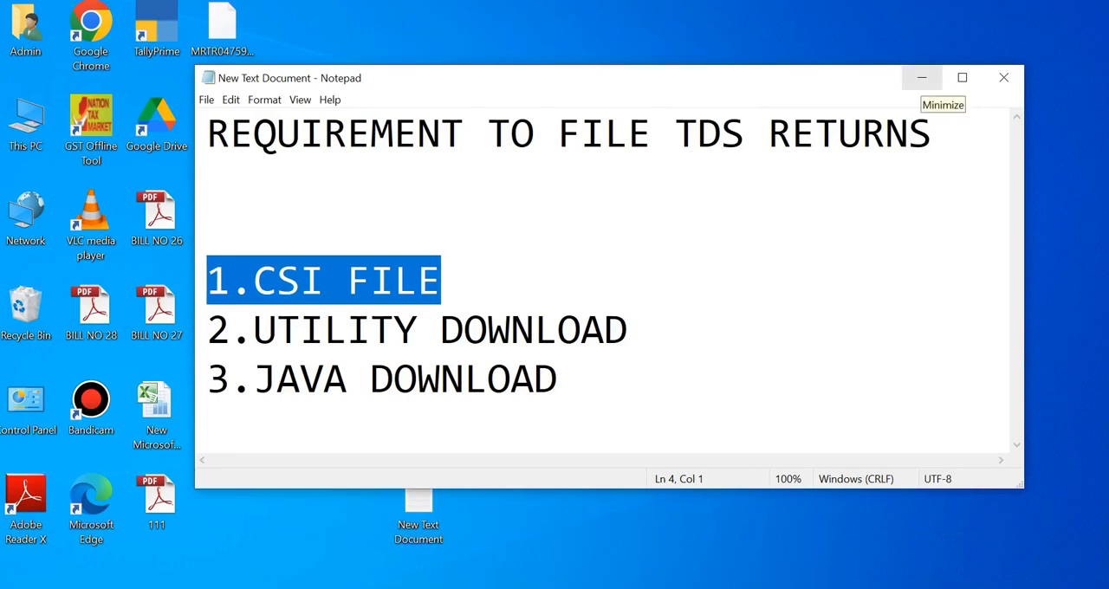
{"action": "left_click", "coordinate": [921, 77]}
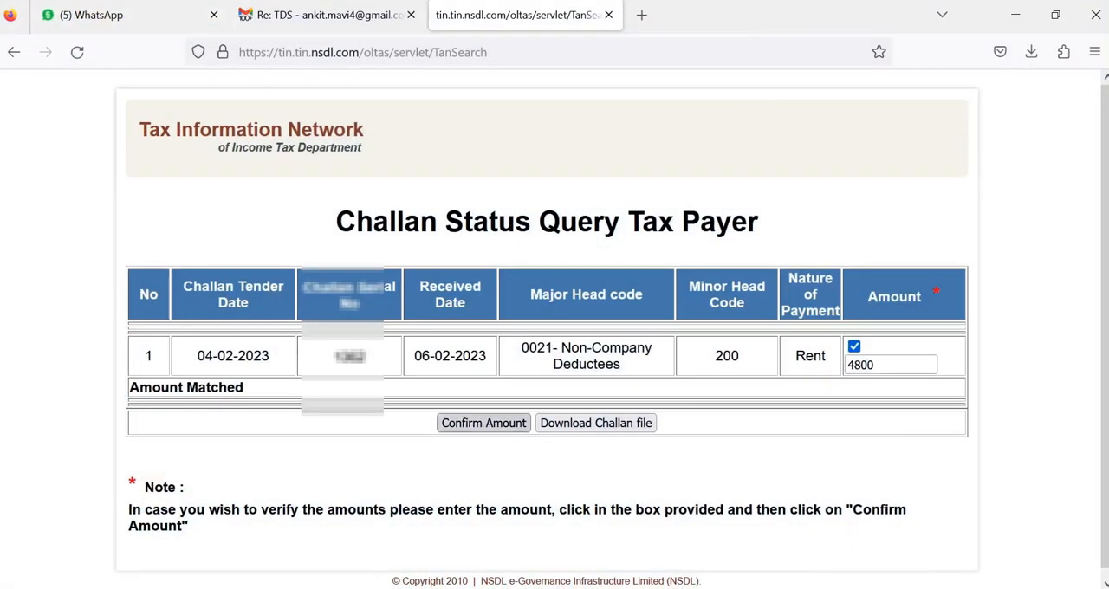
Step: Open Google in the current browser tab and search for "tds utility download"
{"action": "key", "text": "ctrl+l"}
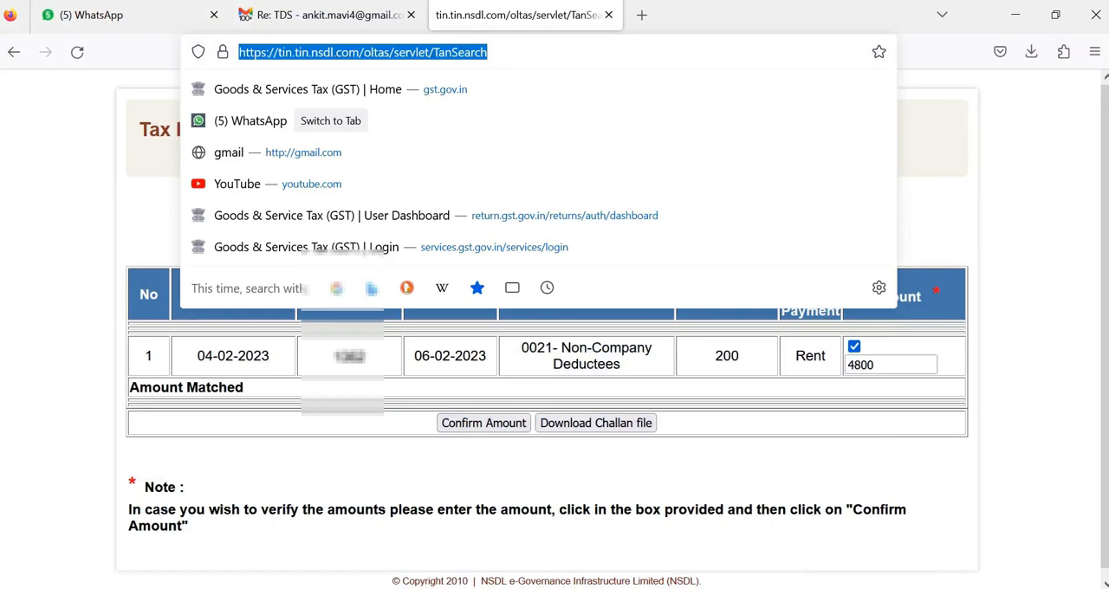
{"action": "type", "text": "goo"}
{"action": "key", "text": "Return"}
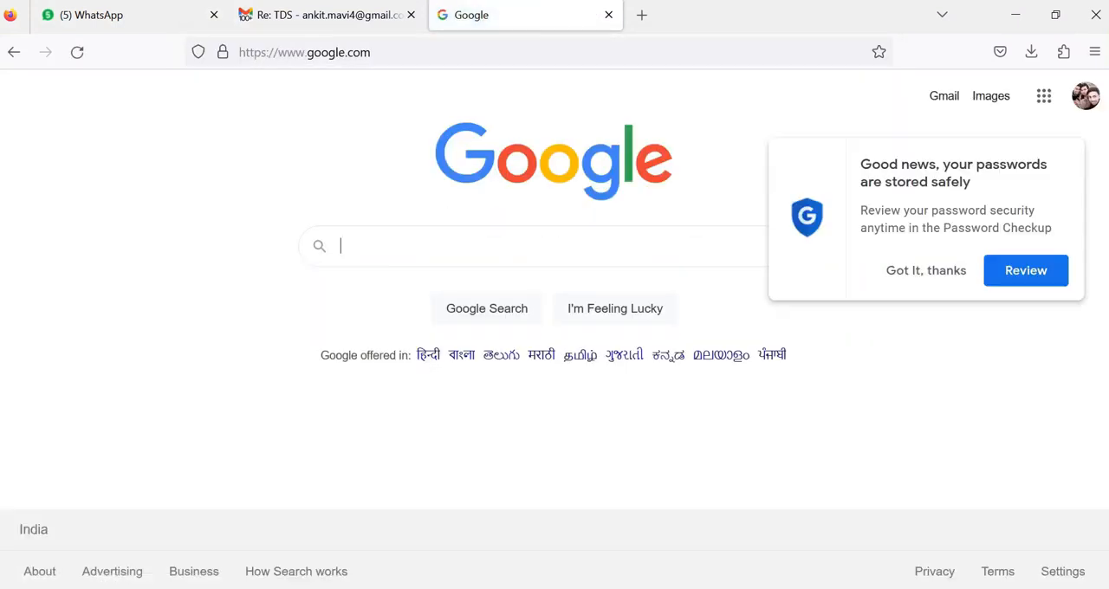
{"action": "type", "text": "U"}
{"action": "key", "text": "BackSpace"}
{"action": "type", "text": "TD"}
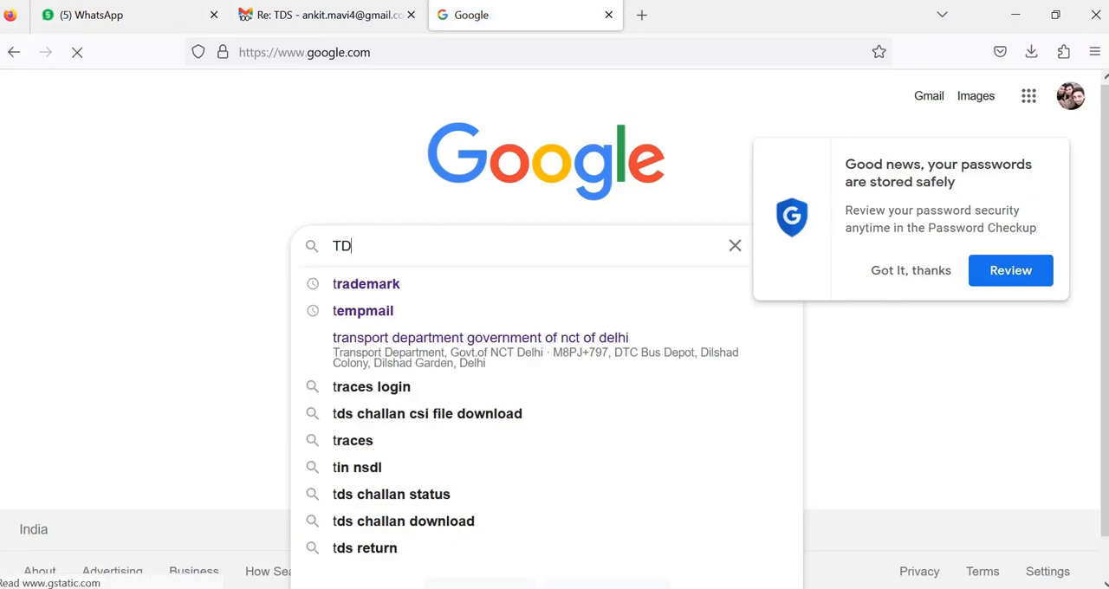
{"action": "type", "text": "S UTI"}
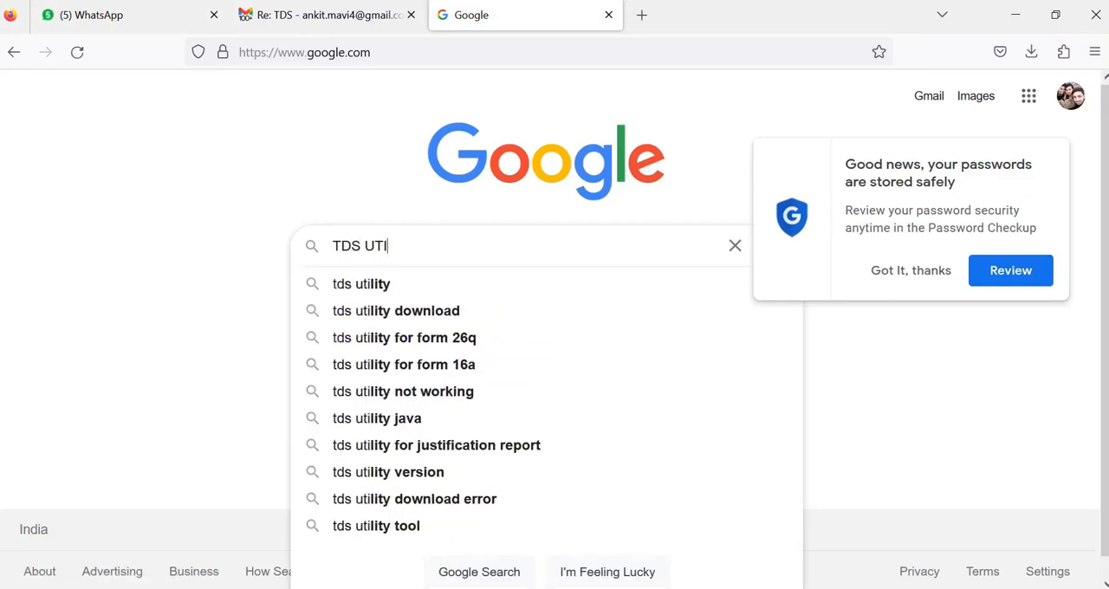
{"action": "key", "text": "Down"}
{"action": "key", "text": "Down"}
{"action": "key", "text": "Return"}
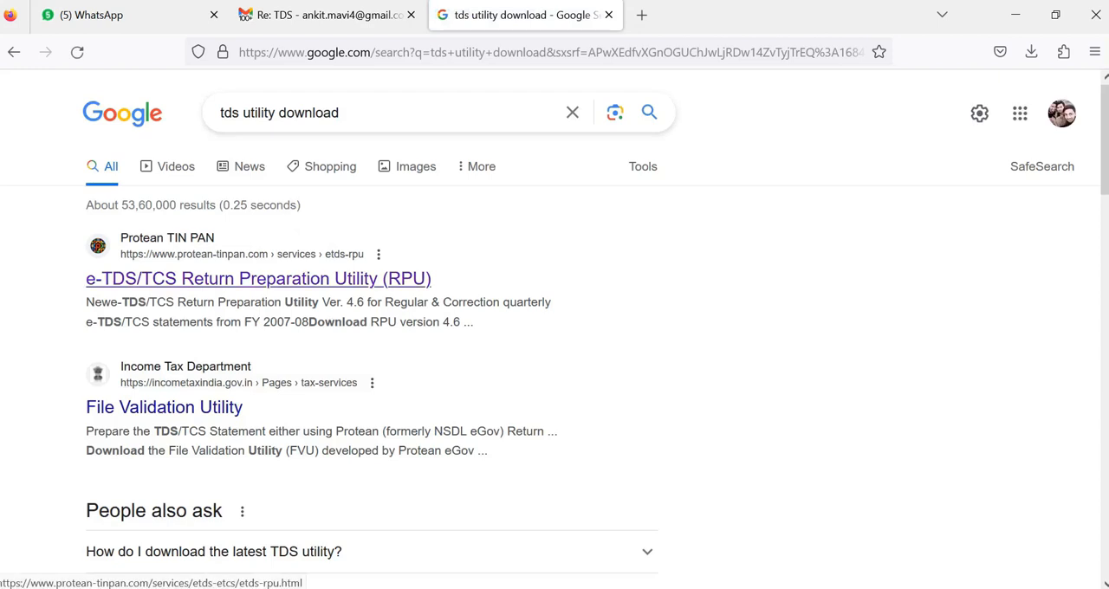
Step: Start downloading RPU version 4.6 from Protean's e-TDS/TCS Return Preparation Utility page and cancel the download
{"action": "left_click", "coordinate": [259, 278]}
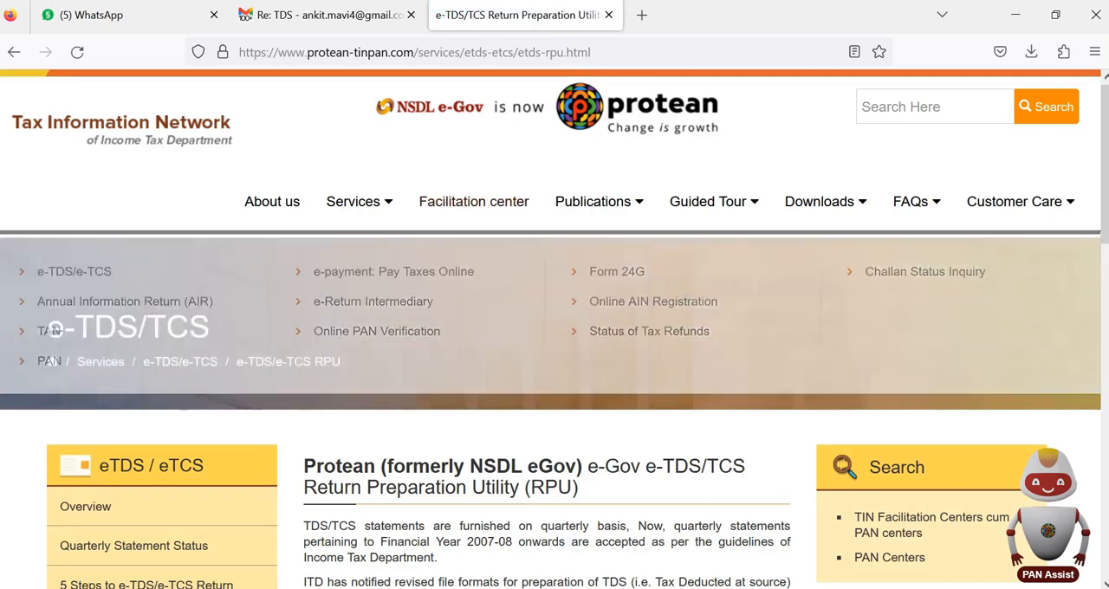
{"action": "scroll", "coordinate": [524, 261], "scroll_direction": "down", "scroll_amount": 1}
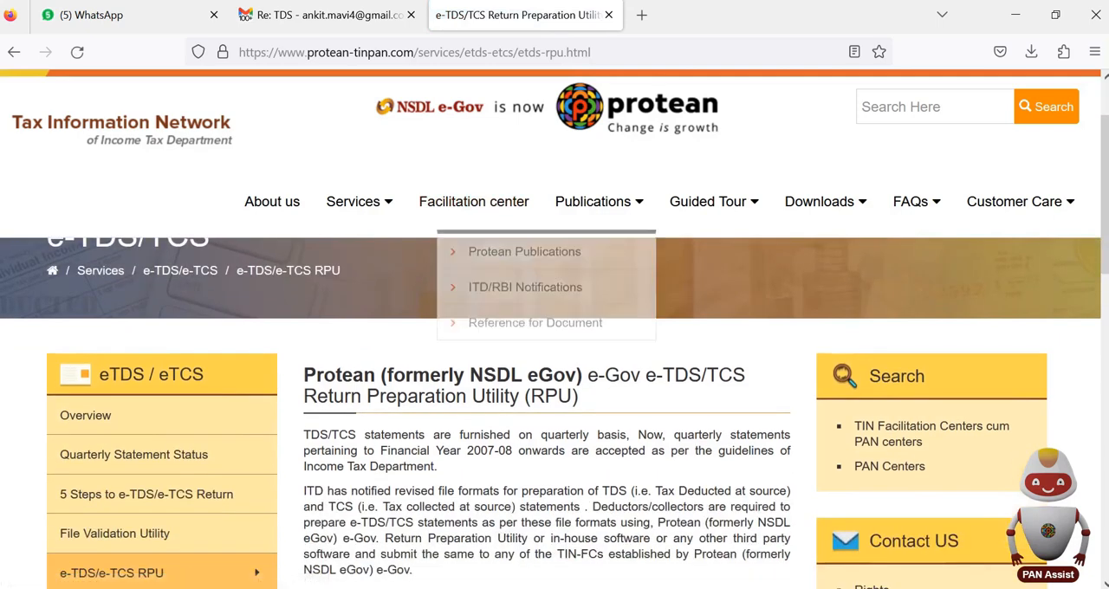
{"action": "scroll", "coordinate": [554, 389], "scroll_direction": "down", "scroll_amount": 3}
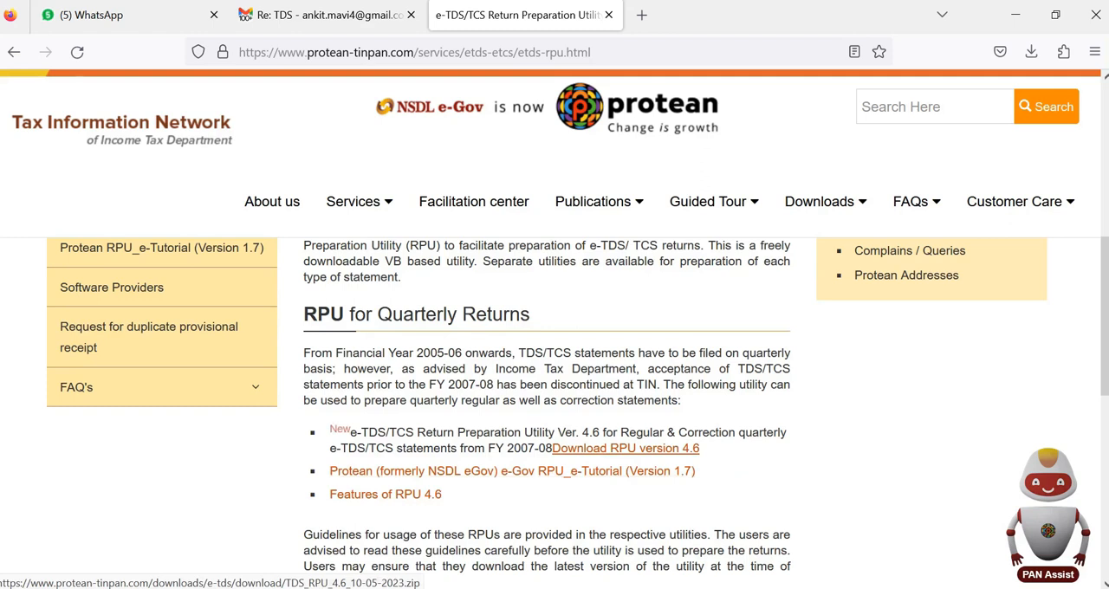
{"action": "left_click", "coordinate": [626, 448]}
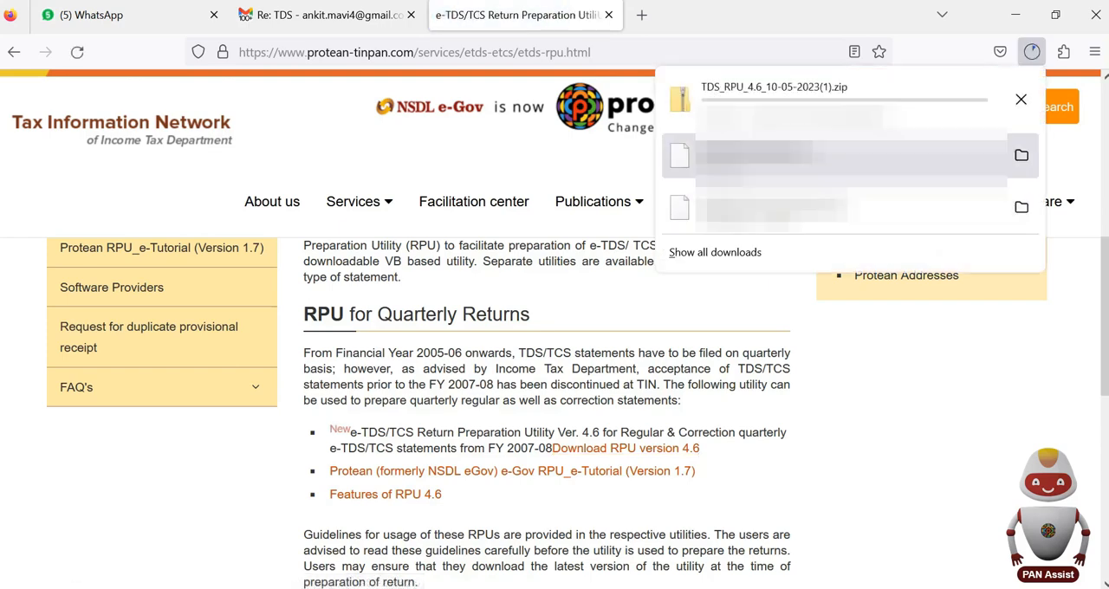
{"action": "left_click", "coordinate": [1020, 99]}
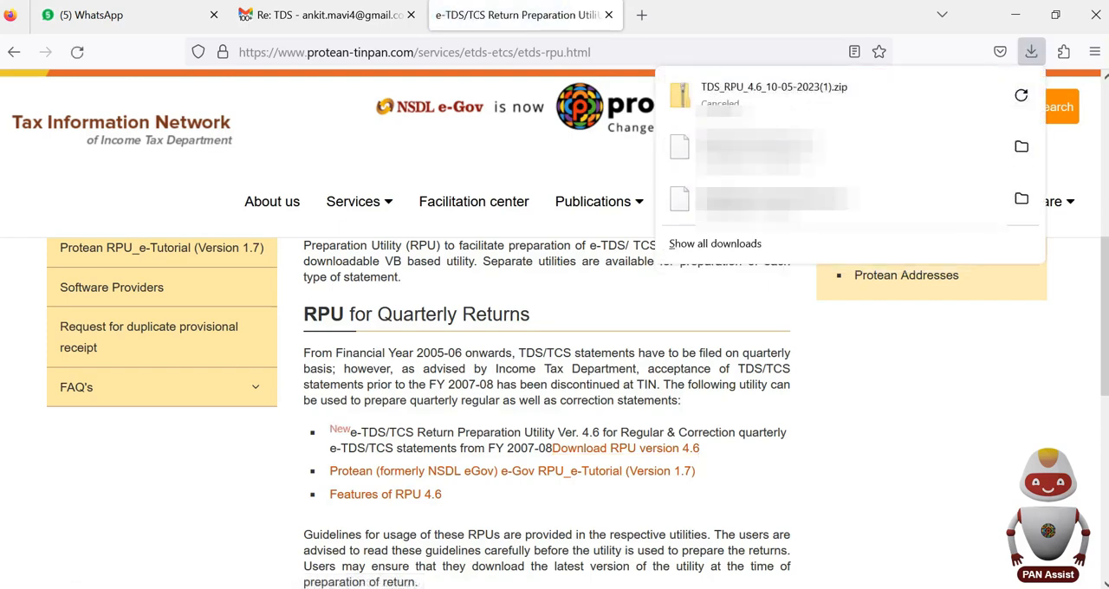
Step: Switch to File Explorer, open the TDS_RPU_4.6 folder in Downloads and look for the TDS_RPU_4.6 executable jar file
{"action": "left_click", "coordinate": [1015, 14]}
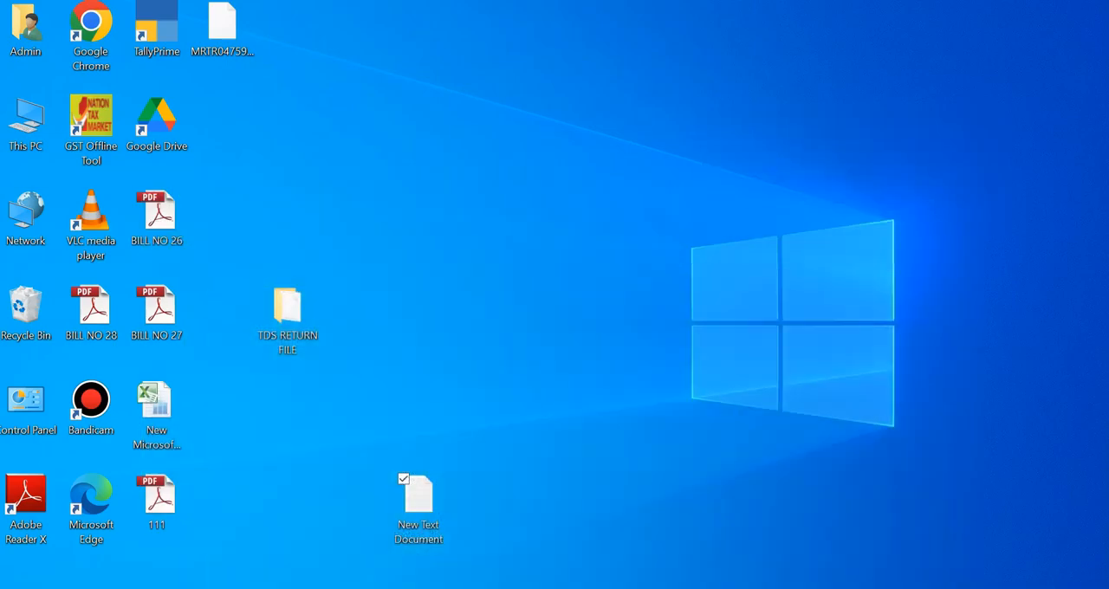
{"action": "left_click", "coordinate": [259, 587]}
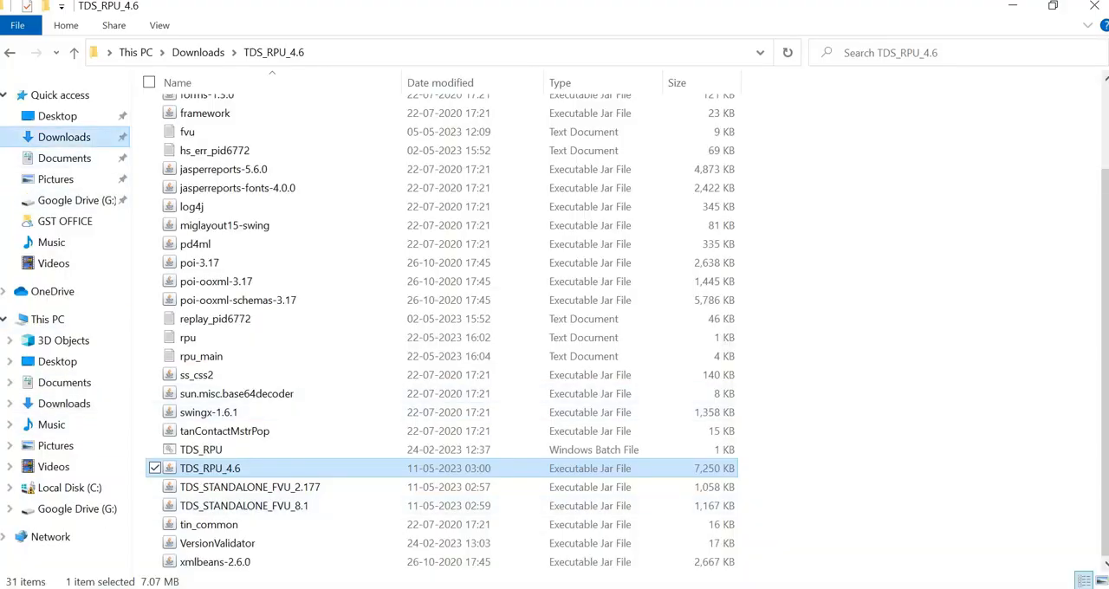
{"action": "left_click", "coordinate": [64, 137]}
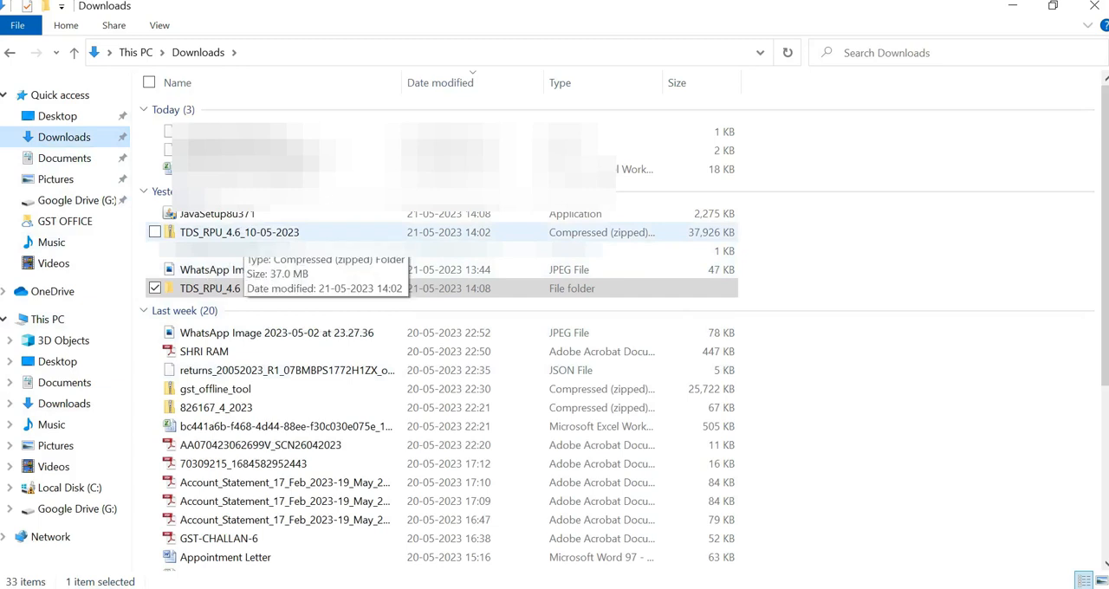
{"action": "left_click", "coordinate": [244, 234]}
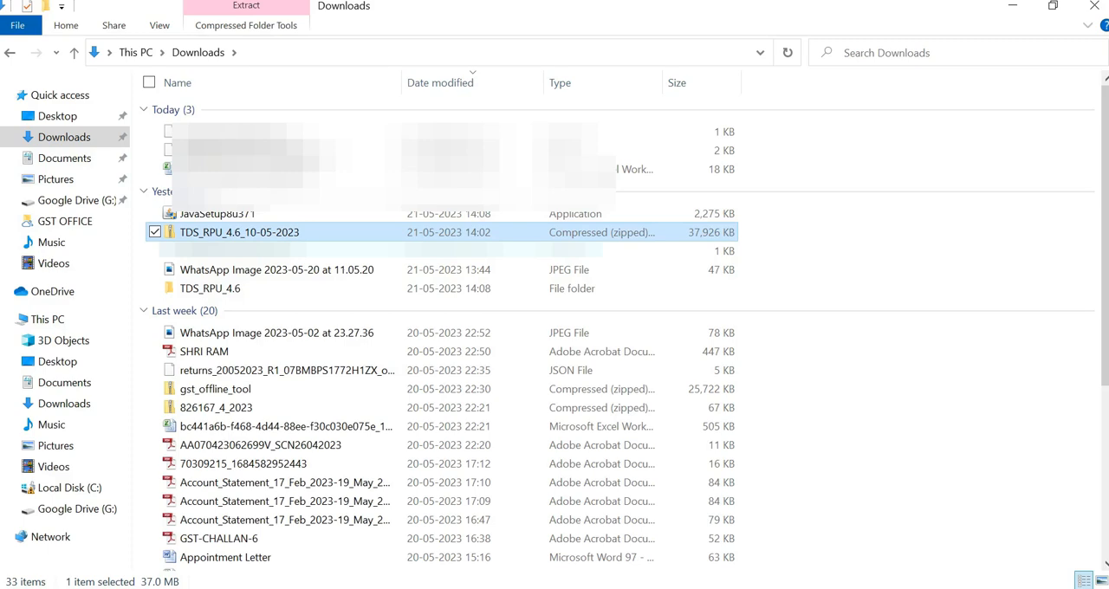
{"action": "double_click", "coordinate": [209, 287]}
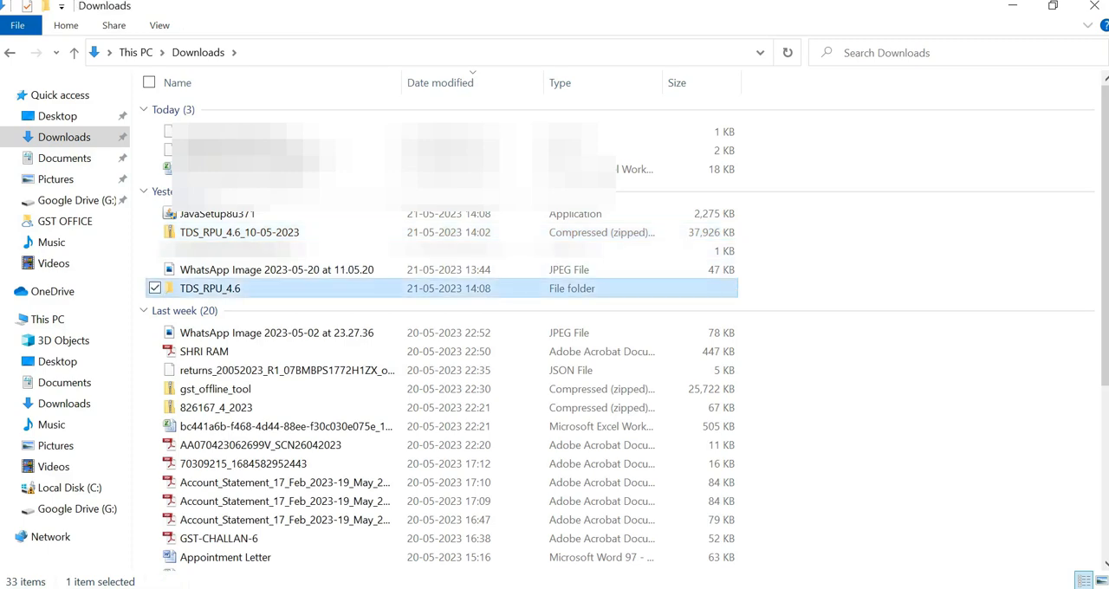
{"action": "scroll", "coordinate": [260, 281], "scroll_direction": "down", "scroll_amount": 2}
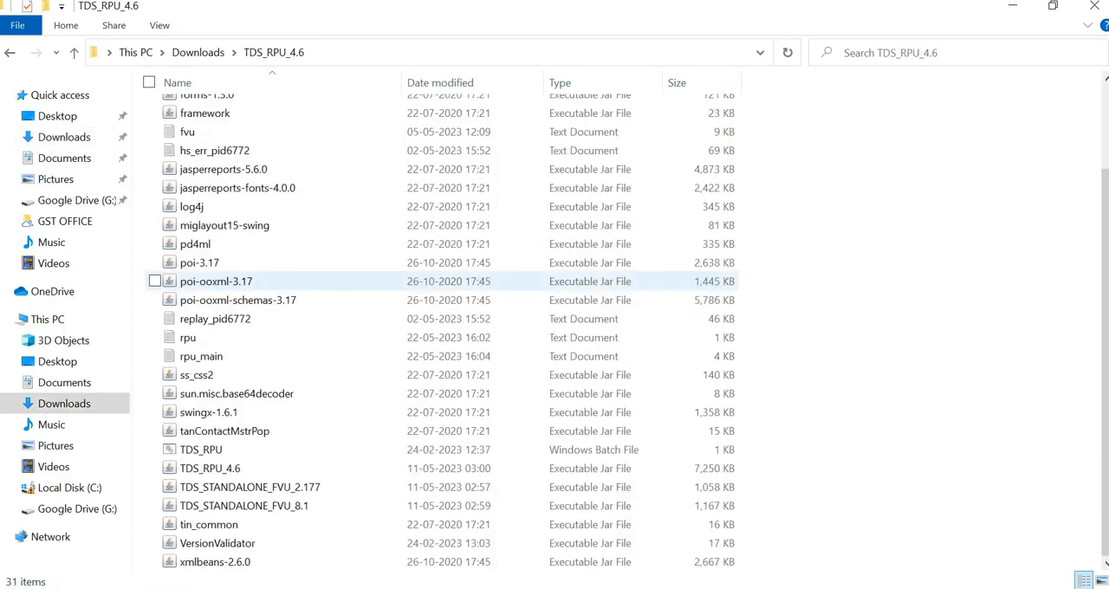
{"action": "scroll", "coordinate": [285, 299], "scroll_direction": "up", "scroll_amount": 2}
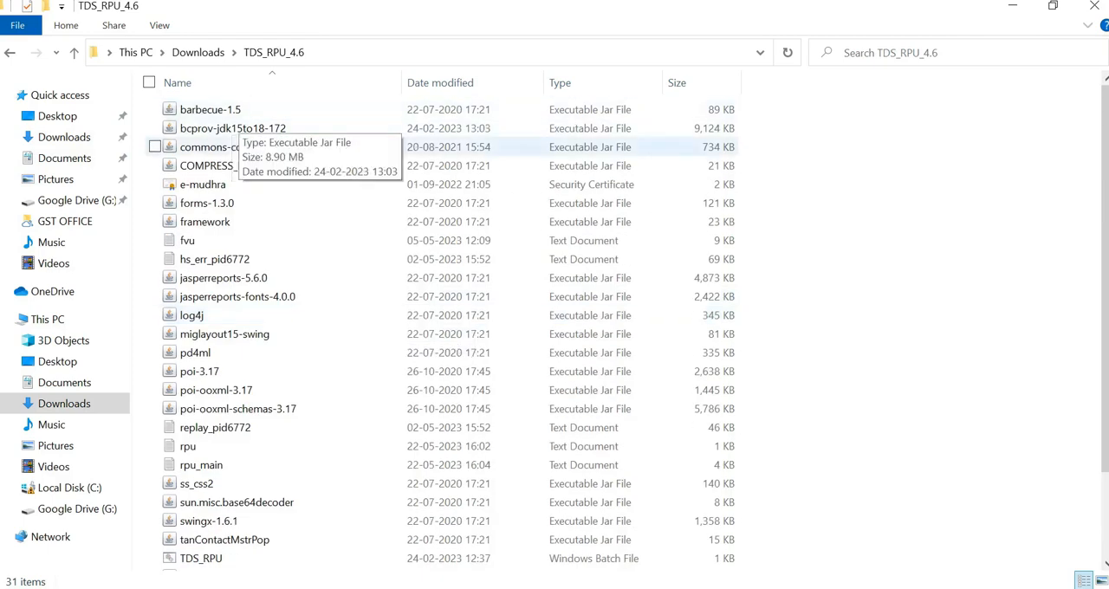
{"action": "scroll", "coordinate": [208, 446], "scroll_direction": "down", "scroll_amount": 2}
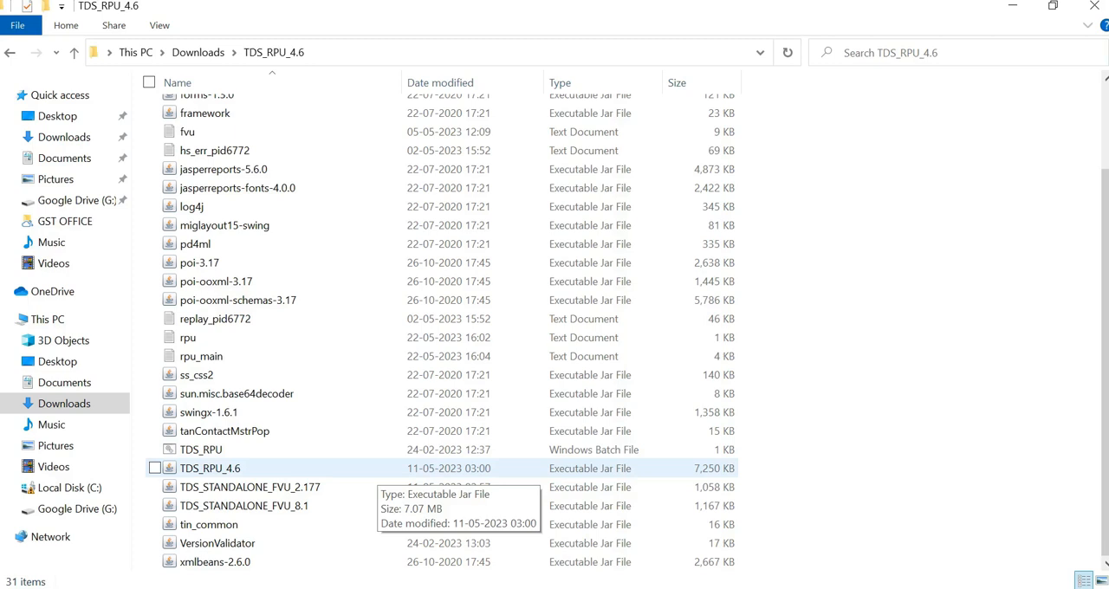
Step: Switch back to Firefox and search the web for "java download"
{"action": "key", "text": "alt+Tab"}
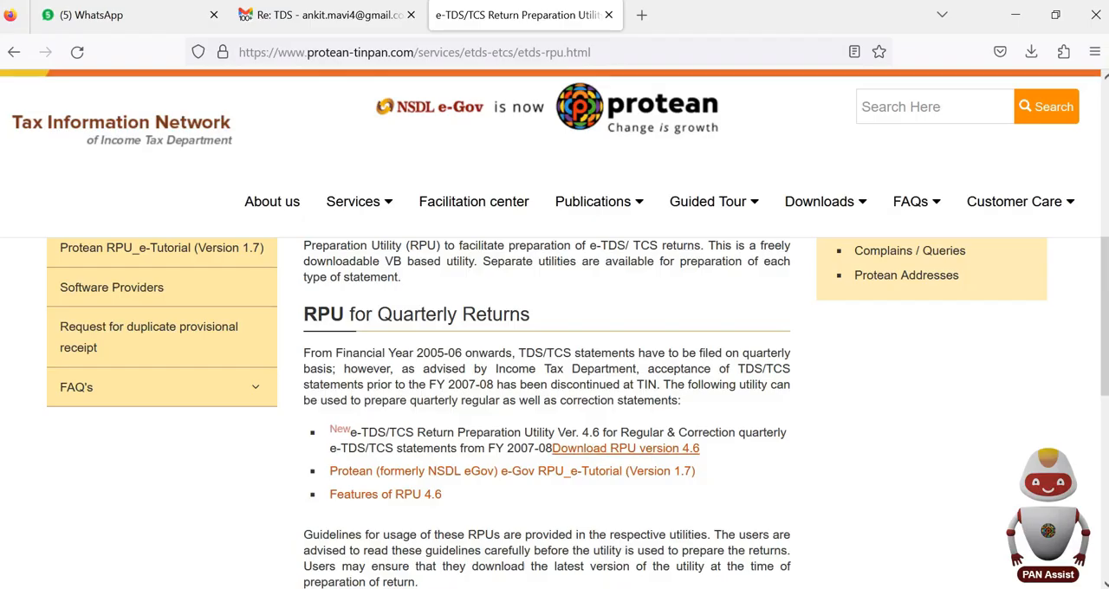
{"action": "left_click", "coordinate": [606, 52]}
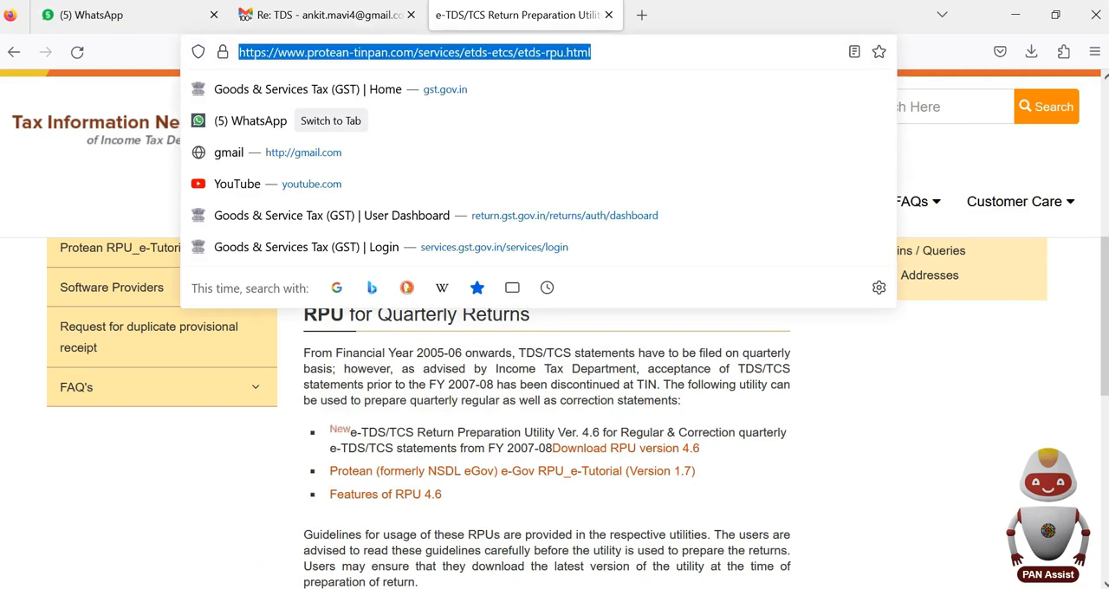
{"action": "type", "text": "JAVA L"}
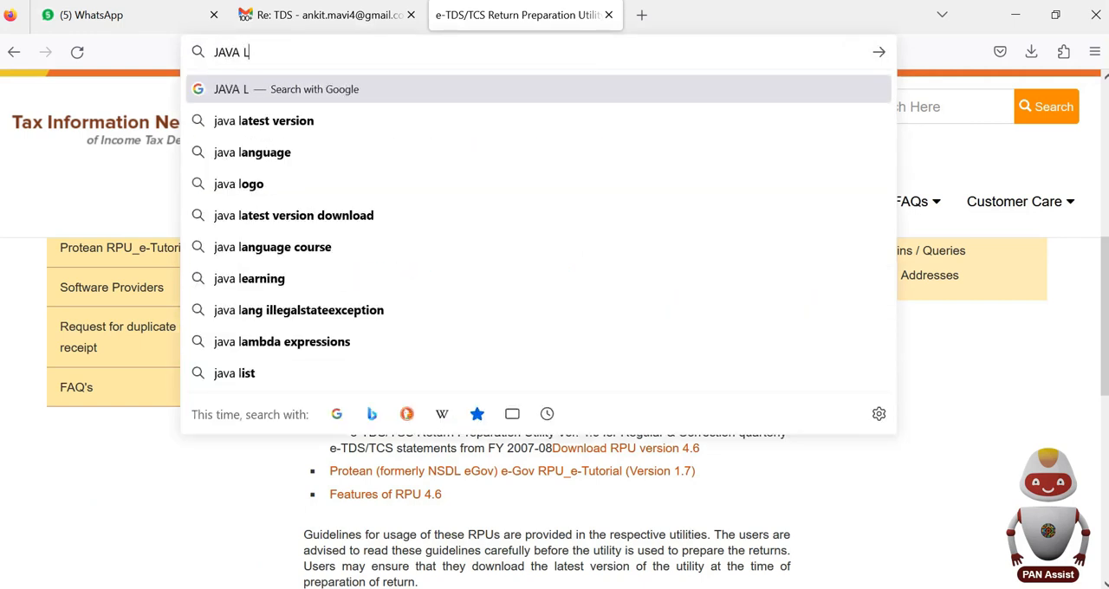
{"action": "key", "text": "BackSpace"}
{"action": "type", "text": "SOWN"}
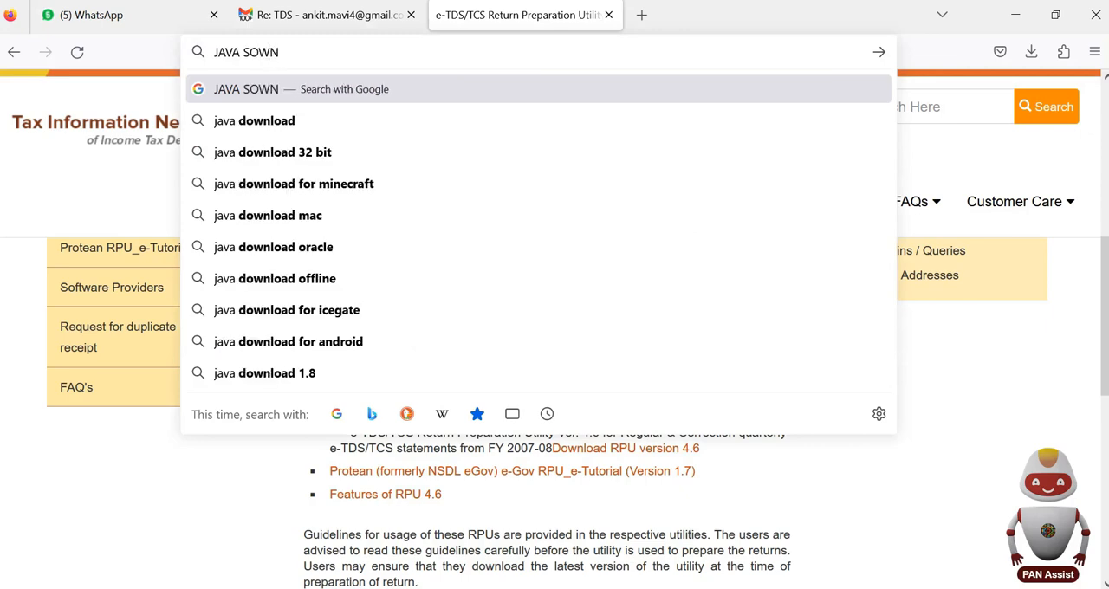
{"action": "key", "text": "BackSpace"}
{"action": "key", "text": "BackSpace"}
{"action": "key", "text": "BackSpace"}
{"action": "key", "text": "BackSpace"}
{"action": "type", "text": "DOWN"}
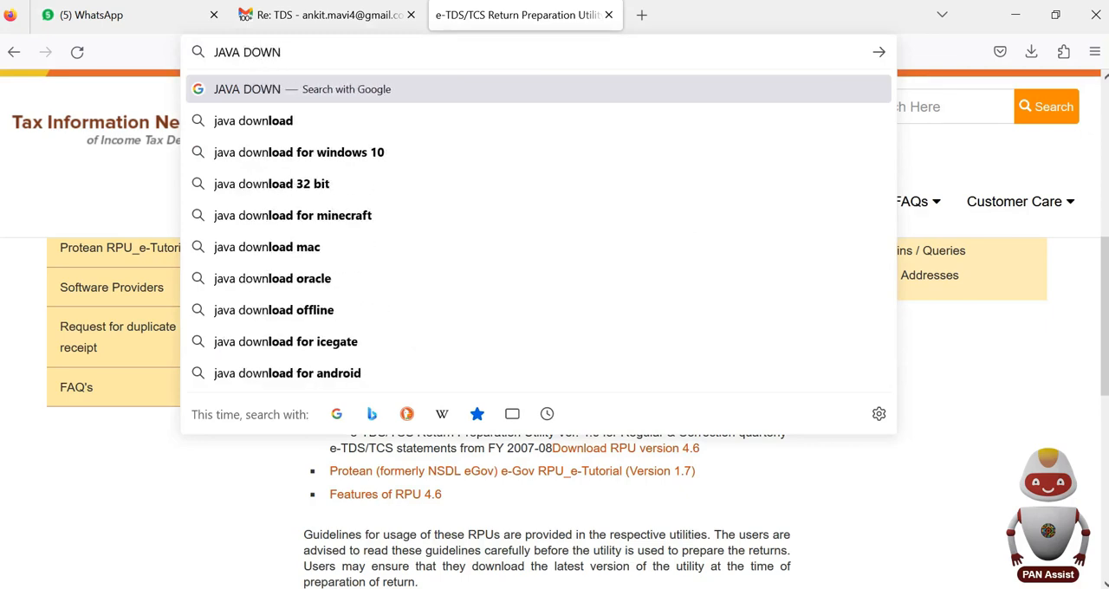
{"action": "key", "text": "Down"}
{"action": "key", "text": "Return"}
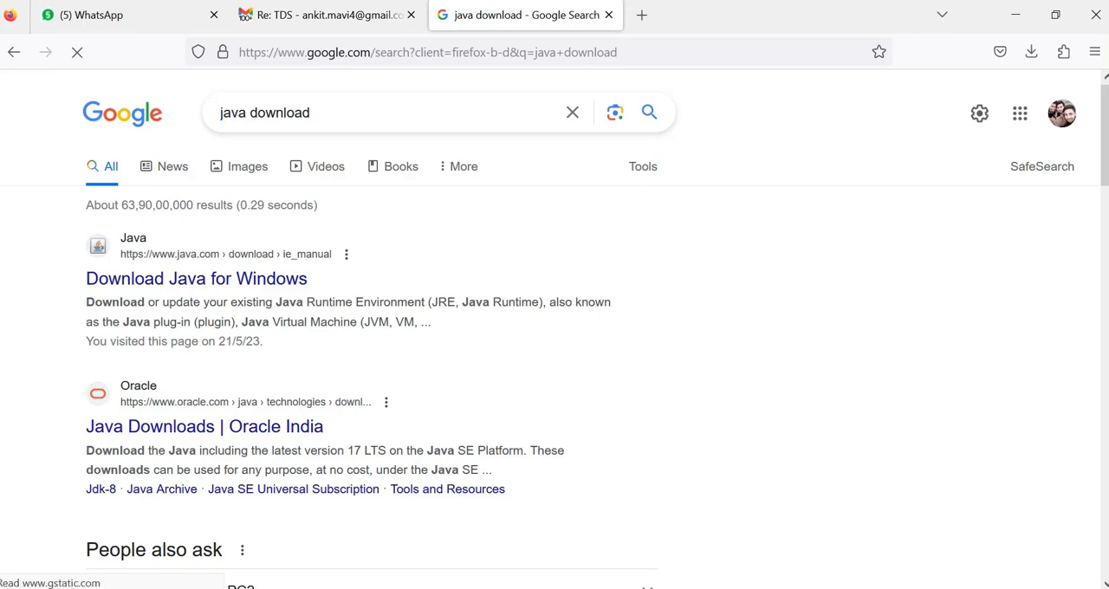
Step: Download the Java installer from java.com's Download Java for Windows page and dismiss the download list
{"action": "left_click", "coordinate": [196, 278]}
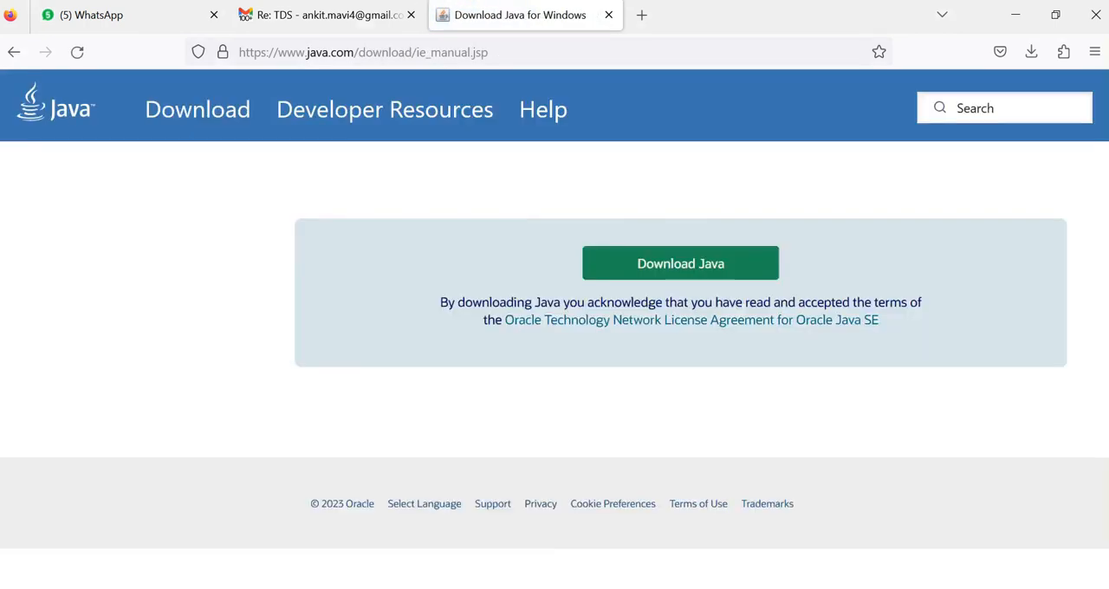
{"action": "scroll", "coordinate": [671, 500], "scroll_direction": "down", "scroll_amount": 2}
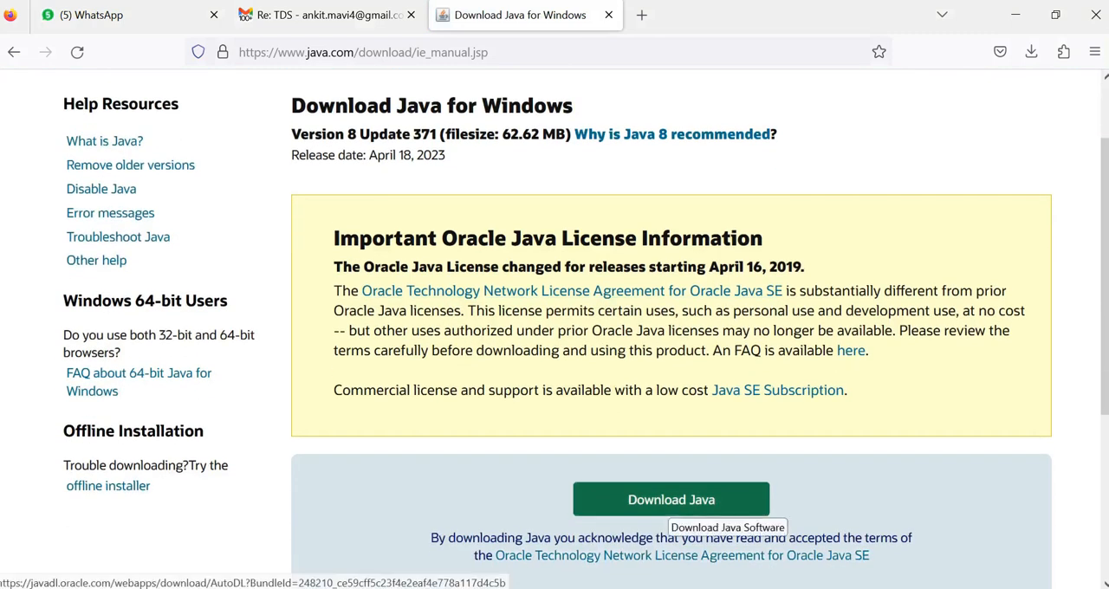
{"action": "left_click", "coordinate": [671, 502]}
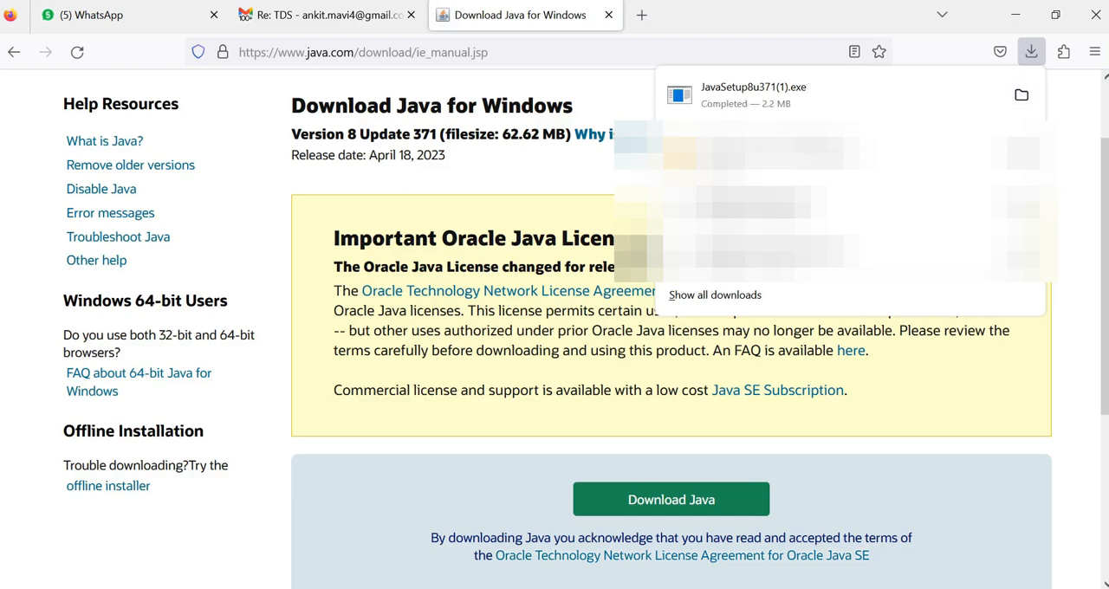
{"action": "left_click", "coordinate": [1068, 93]}
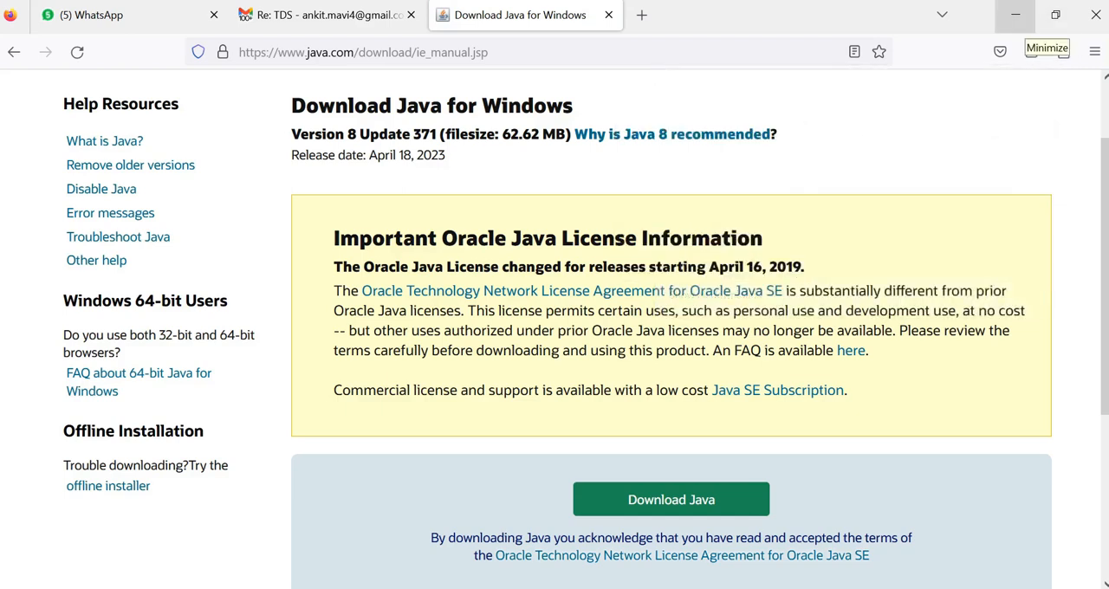
Step: Review the "UTILITY DOWNLOAD" and "JAVA DOWNLOAD" lines of the Notepad checklist, and close Notepad and the File Explorer window
{"action": "left_click", "coordinate": [1015, 15]}
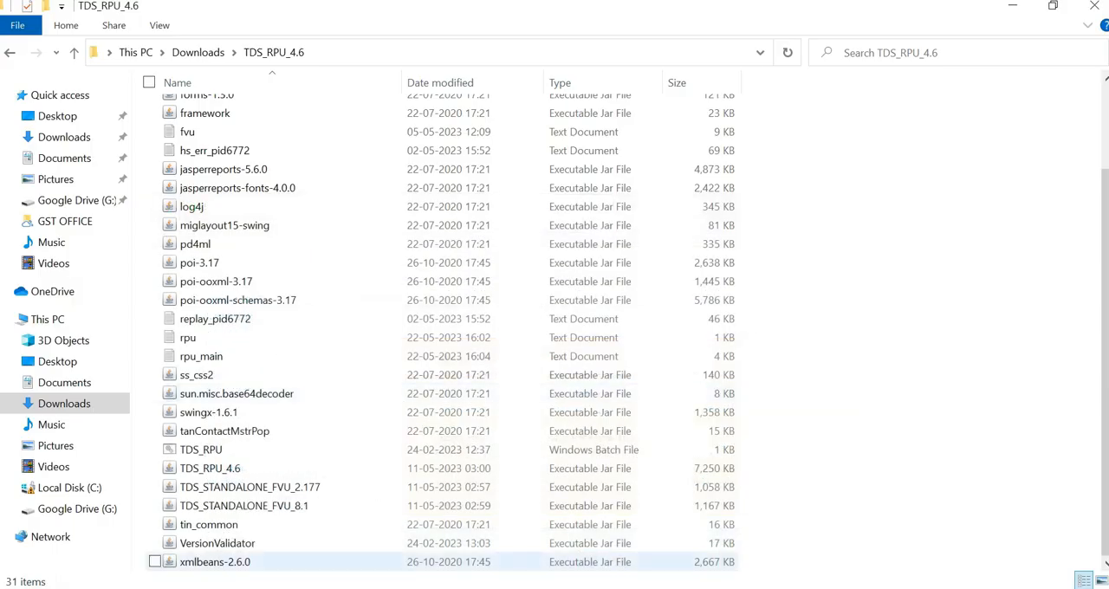
{"action": "mouse_move", "coordinate": [530, 588]}
{"action": "left_click", "coordinate": [626, 538]}
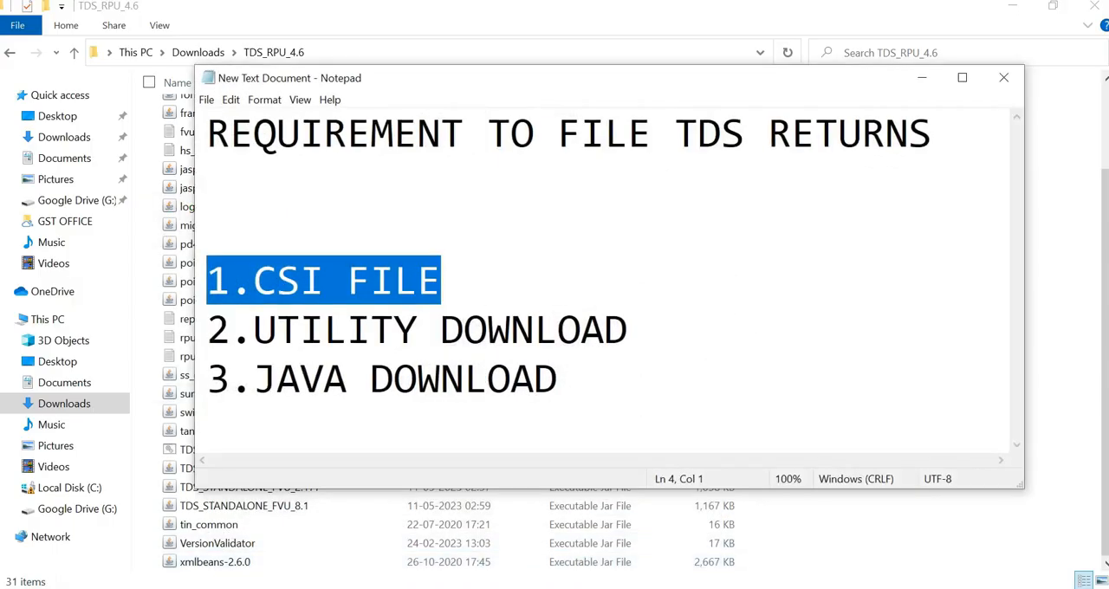
{"action": "left_click_drag", "start_coordinate": [275, 331], "coordinate": [604, 330]}
{"action": "left_click_drag", "start_coordinate": [278, 378], "coordinate": [557, 378]}
{"action": "left_click", "coordinate": [559, 379]}
{"action": "left_click", "coordinate": [1003, 77]}
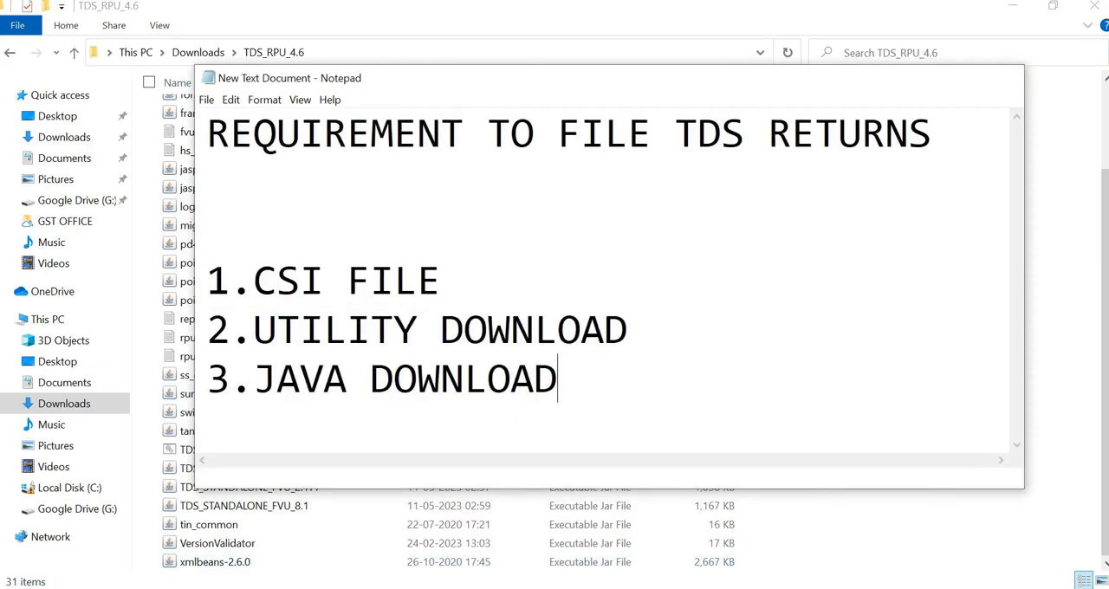
{"action": "left_click", "coordinate": [1093, 6]}
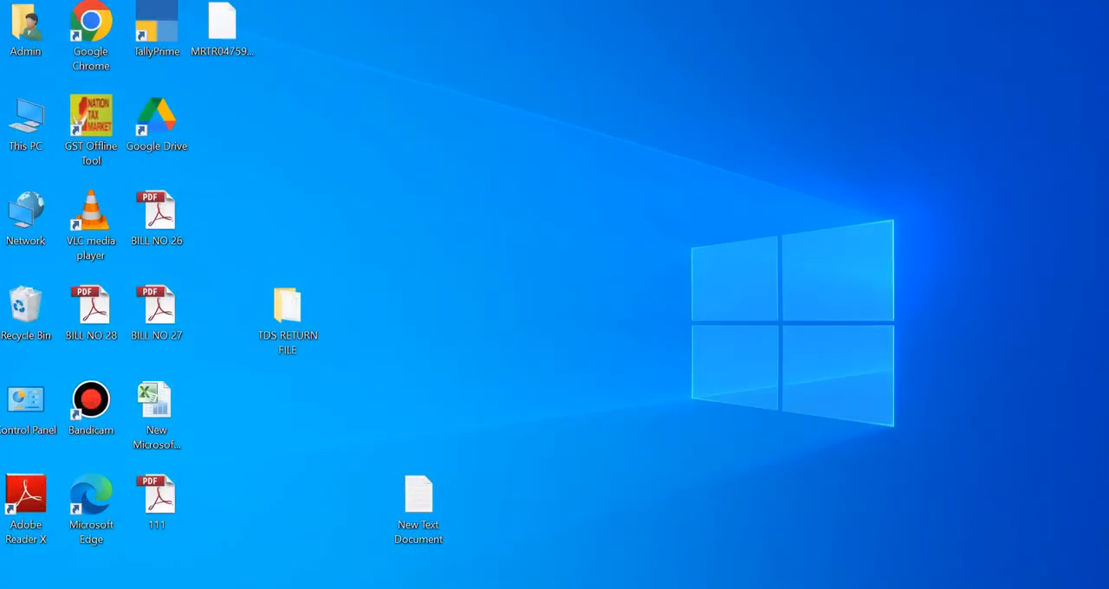
Step: Open a new File Explorer window and go to the TDS_RPU_4.6 folder in Downloads
{"action": "key", "text": "super+e"}
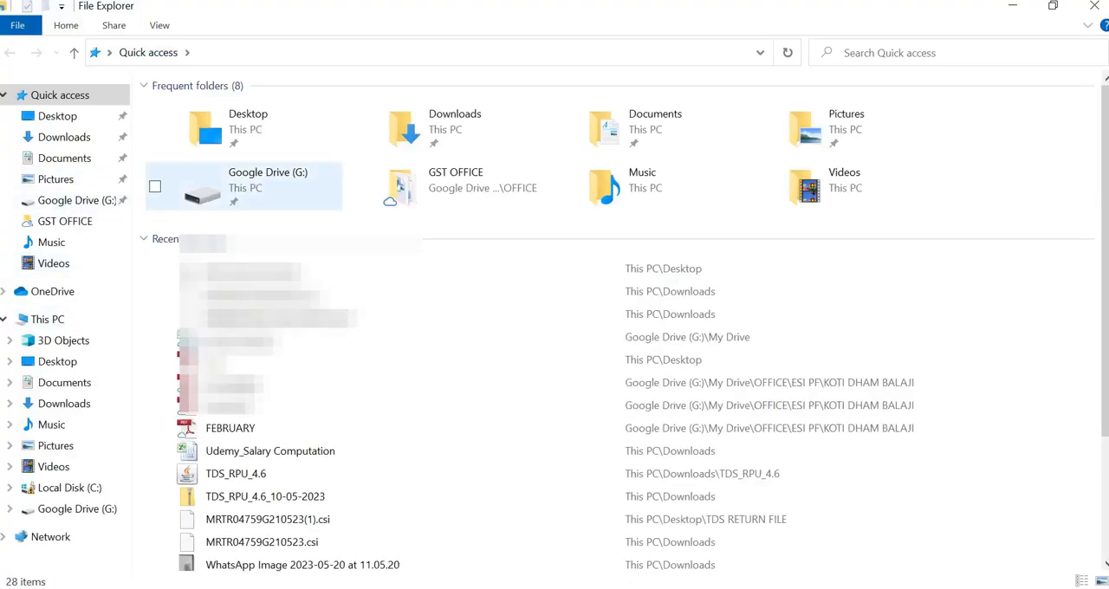
{"action": "left_click", "coordinate": [64, 137]}
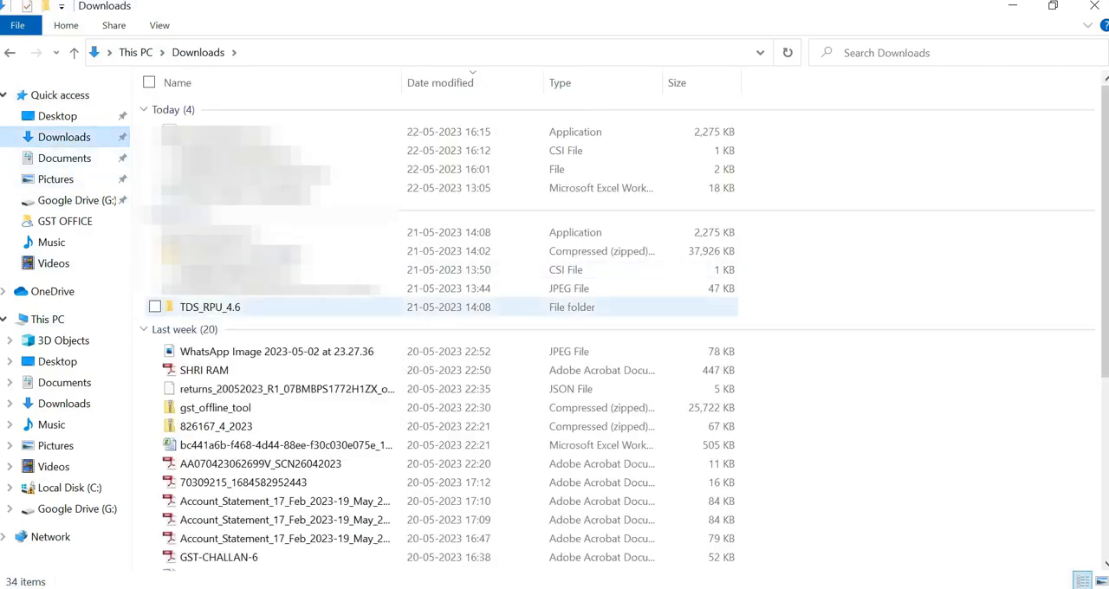
{"action": "double_click", "coordinate": [210, 306]}
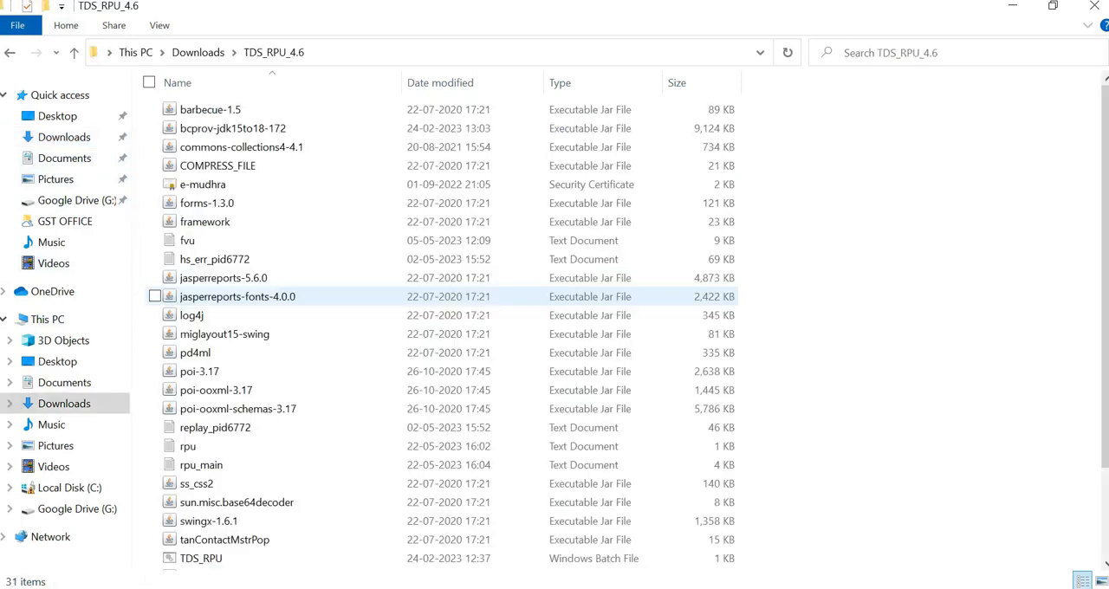
Step: Launch the TDS_RPU_4.6 executable jar from the utility folder and accept the pre-requisites message
{"action": "scroll", "coordinate": [260, 240], "scroll_direction": "down", "scroll_amount": 2}
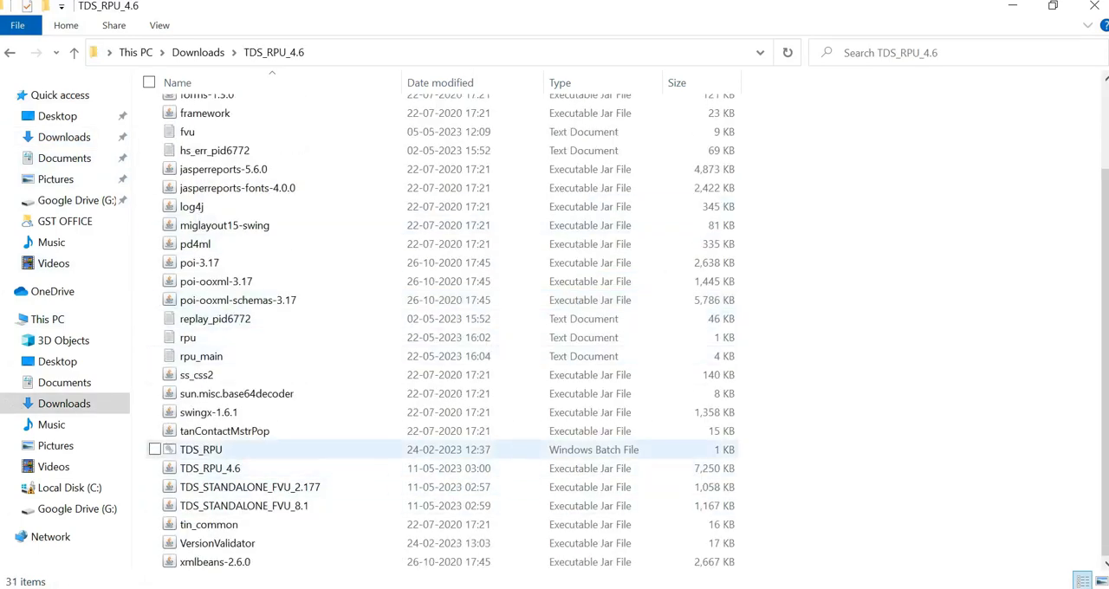
{"action": "left_click", "coordinate": [210, 468]}
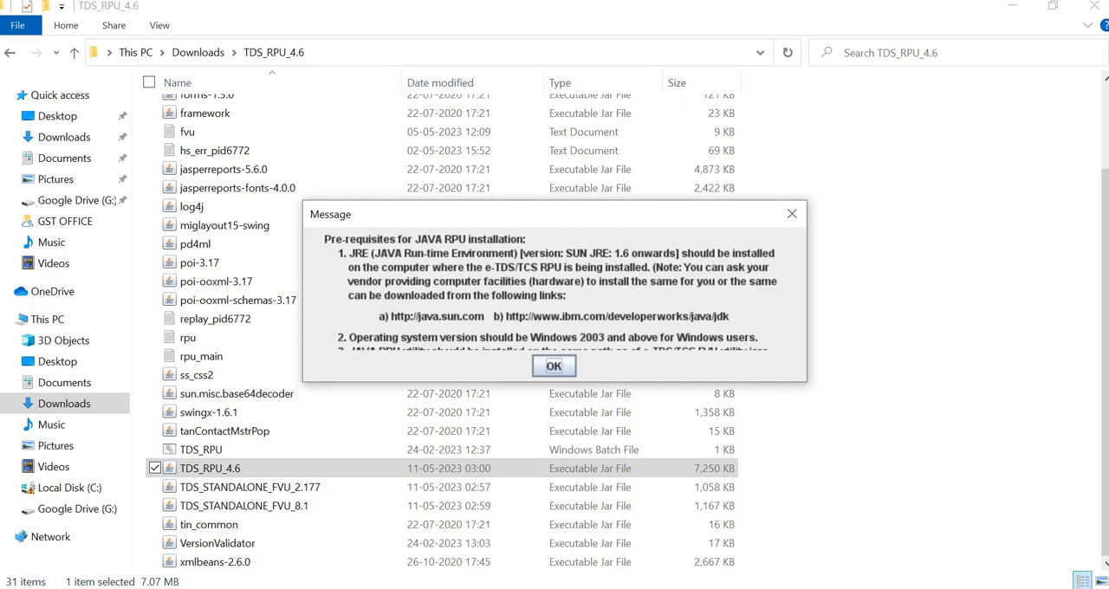
{"action": "key", "text": "Return"}
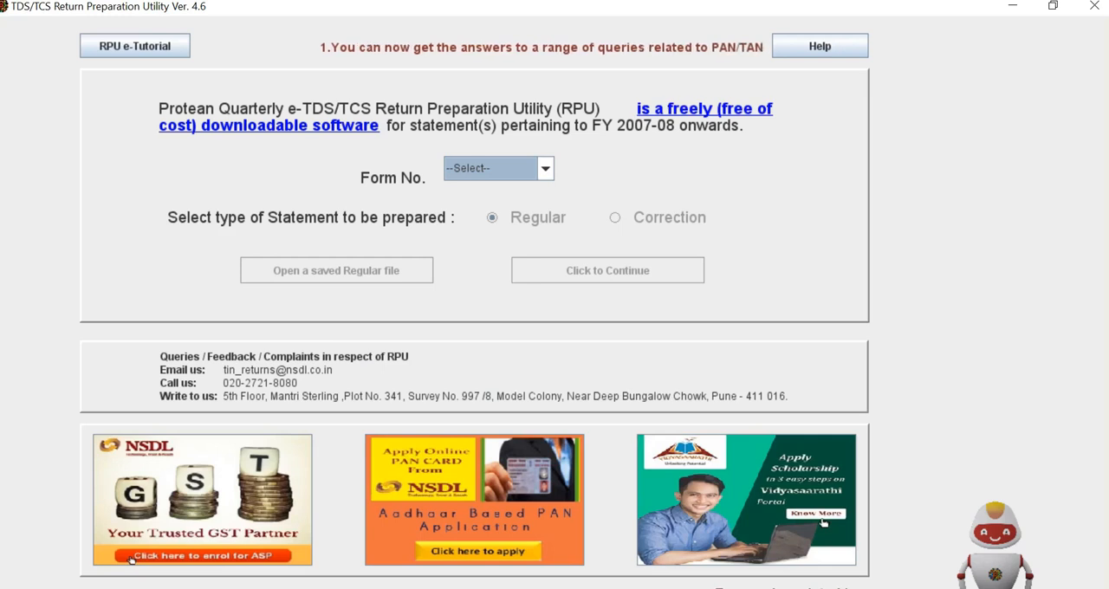
Step: Choose Form 26Q with the Regular statement type and continue to the return form
{"action": "key", "text": "Down"}
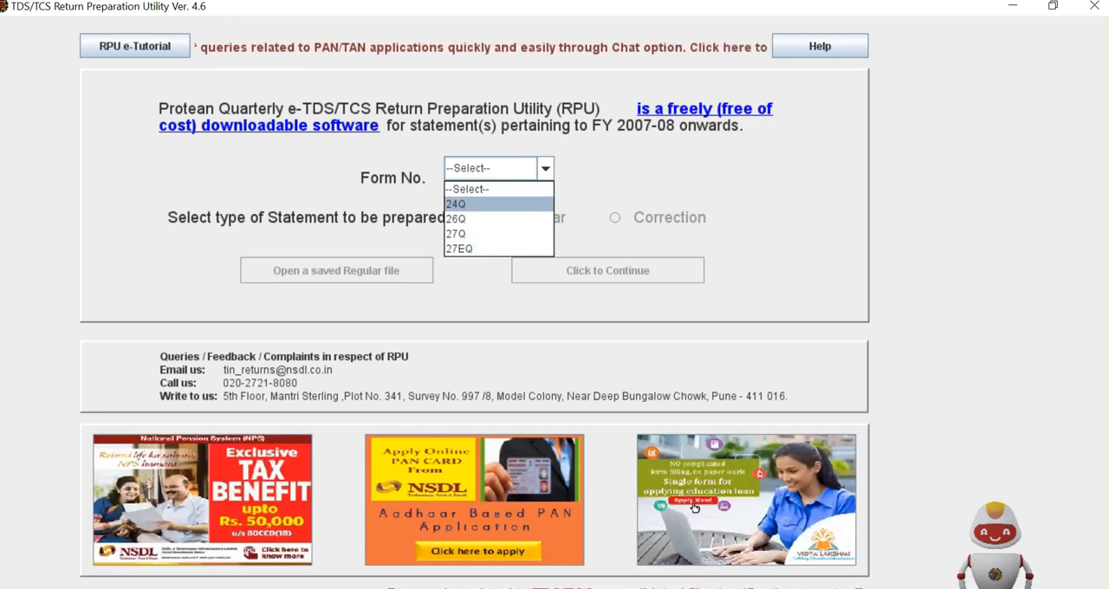
{"action": "key", "text": "Down"}
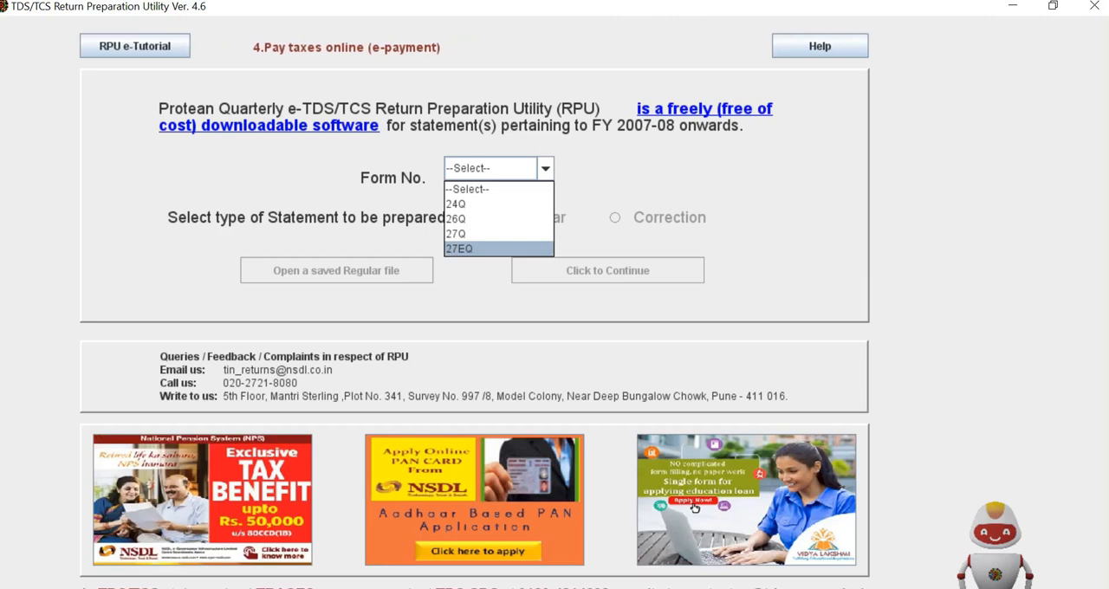
{"action": "key", "text": "Up"}
{"action": "key", "text": "Up"}
{"action": "key", "text": "Up"}
{"action": "key", "text": "Up"}
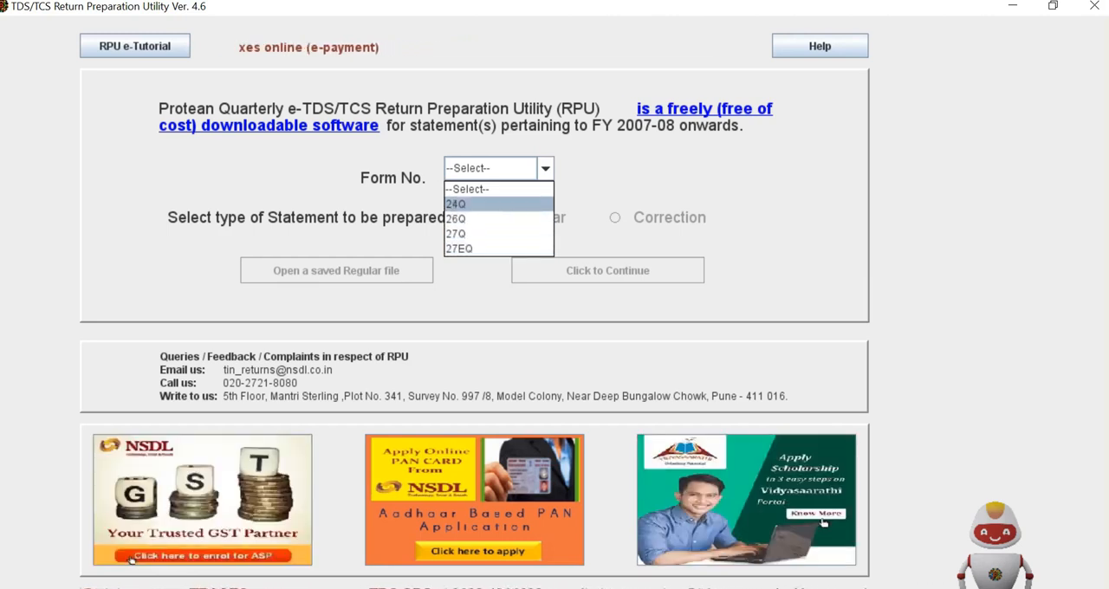
{"action": "key", "text": "Down"}
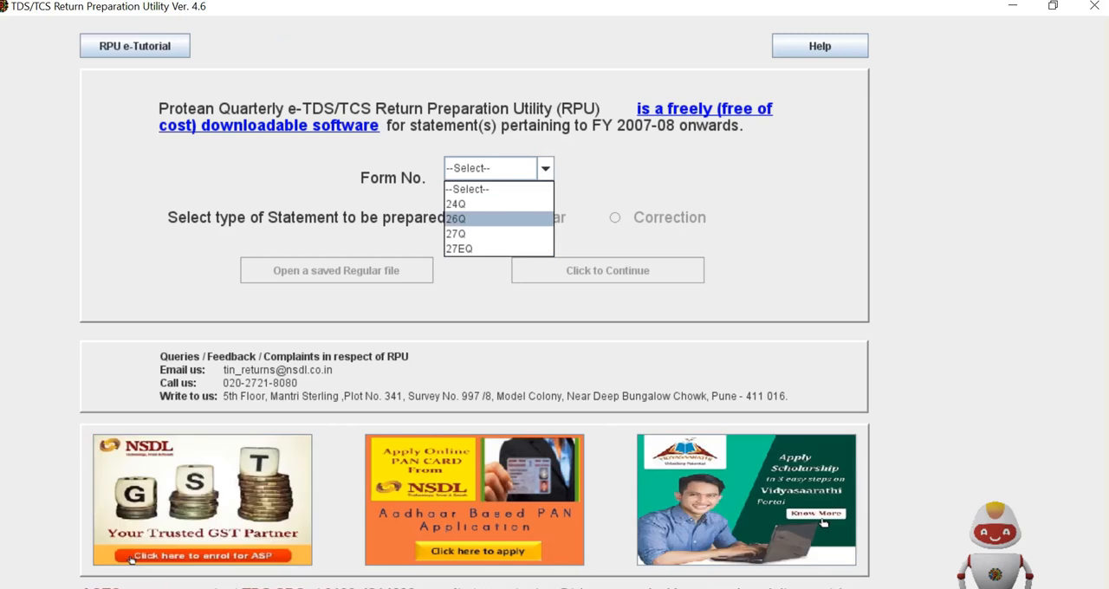
{"action": "key", "text": "Return"}
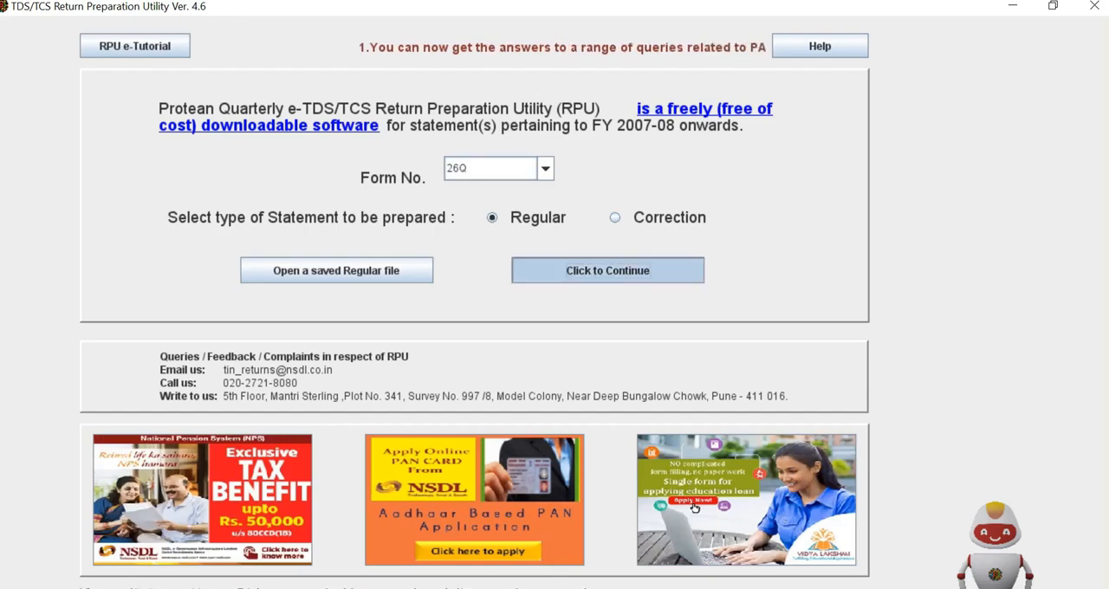
{"action": "left_click", "coordinate": [608, 270]}
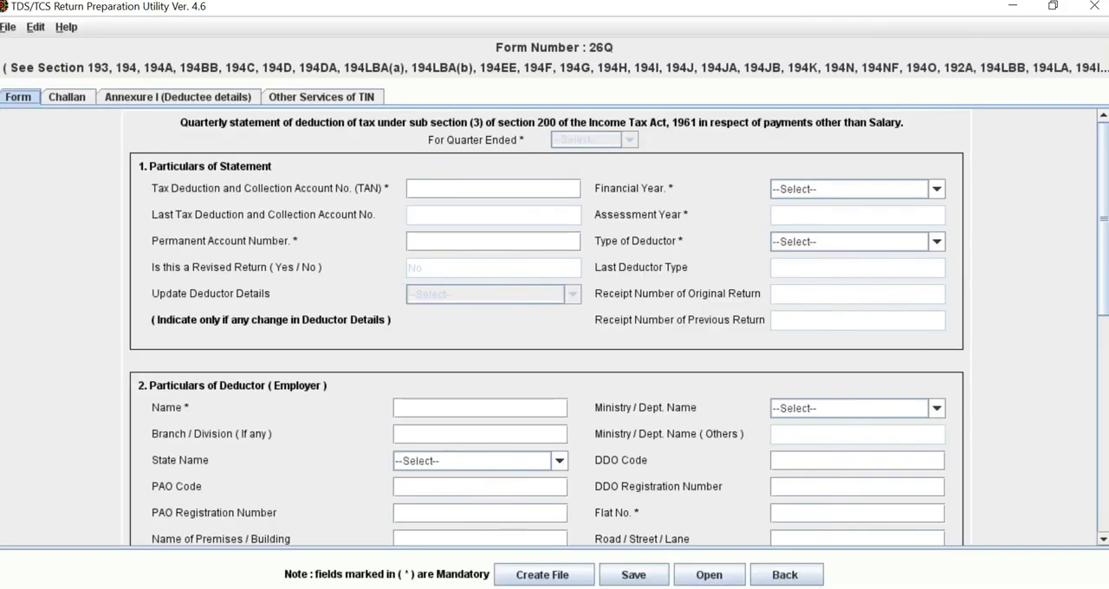
Step: Set the statement's financial year to 2022-2023 and its quarter to Q4, and check the Challan sheet's columns
{"action": "scroll", "coordinate": [554, 329], "scroll_direction": "down", "scroll_amount": 10}
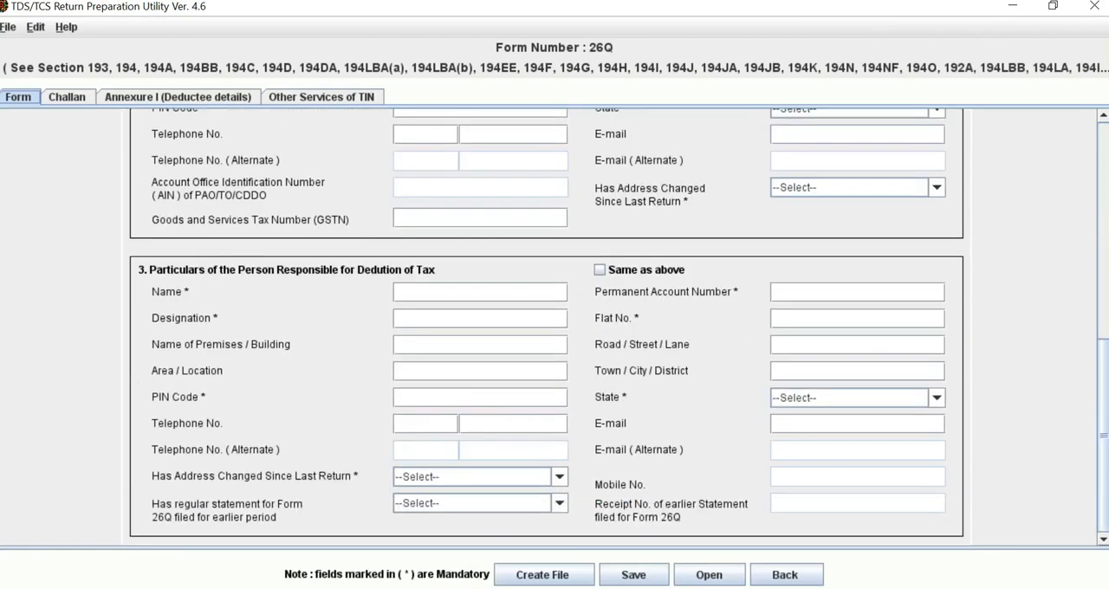
{"action": "scroll", "coordinate": [554, 330], "scroll_direction": "up", "scroll_amount": 10}
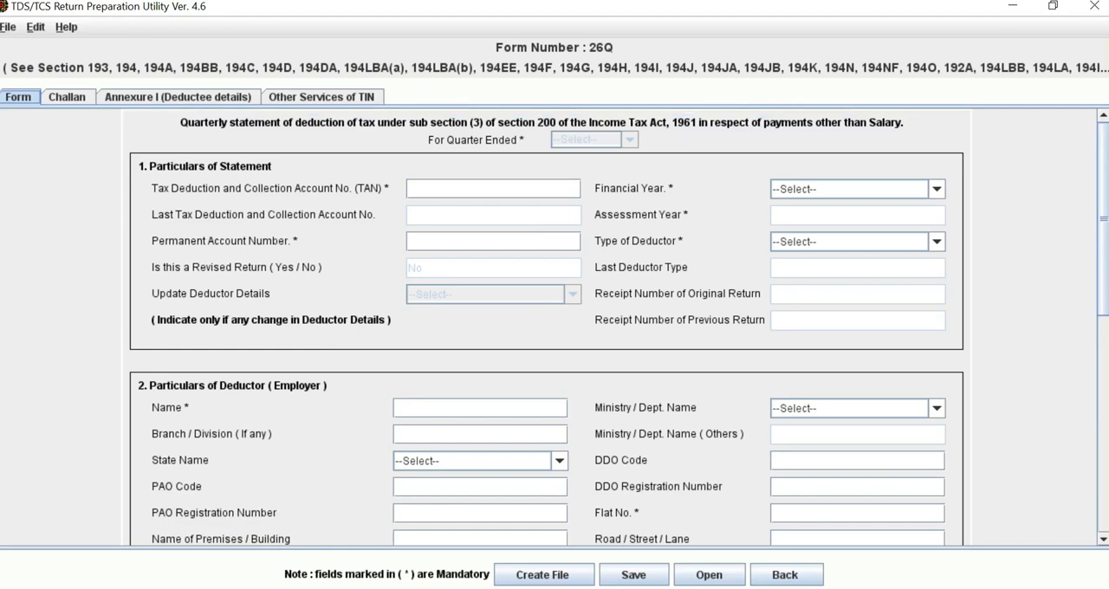
{"action": "key", "text": "Return"}
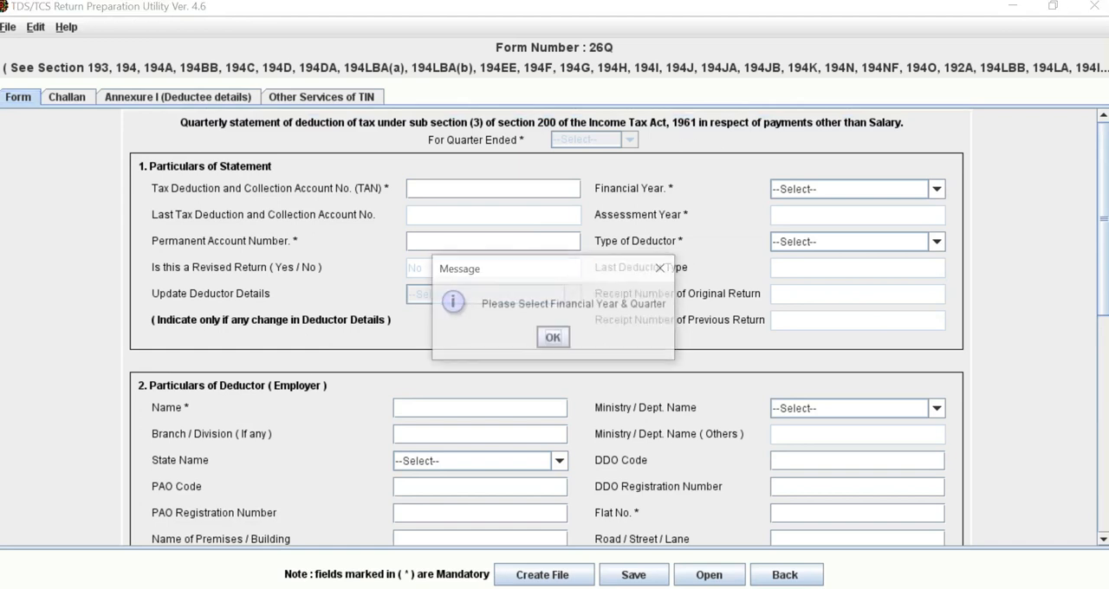
{"action": "key", "text": "Return"}
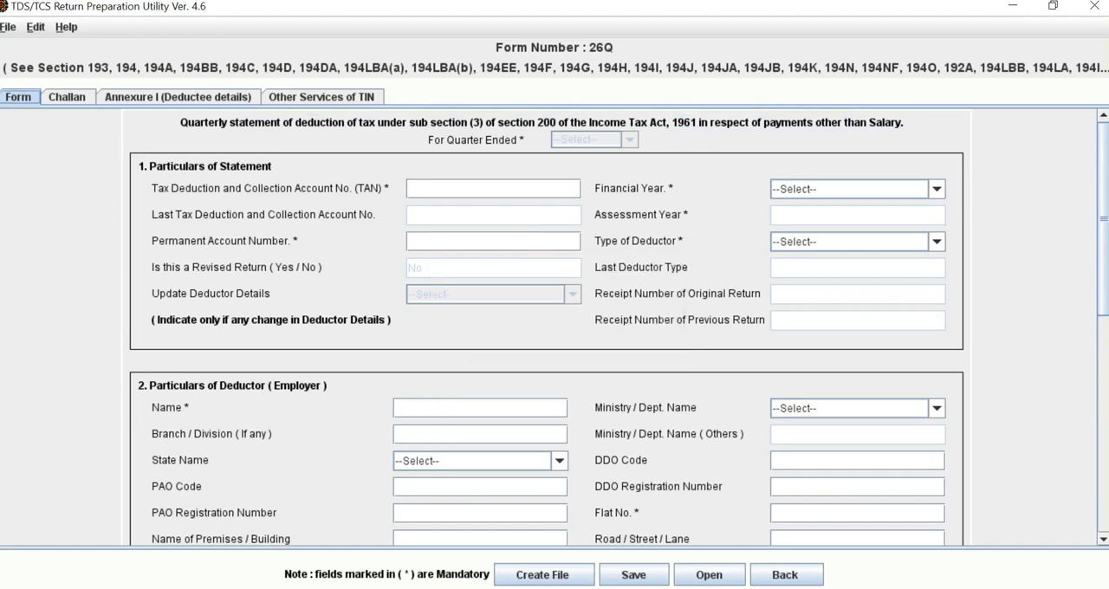
{"action": "left_click", "coordinate": [936, 189]}
{"action": "left_click", "coordinate": [848, 238]}
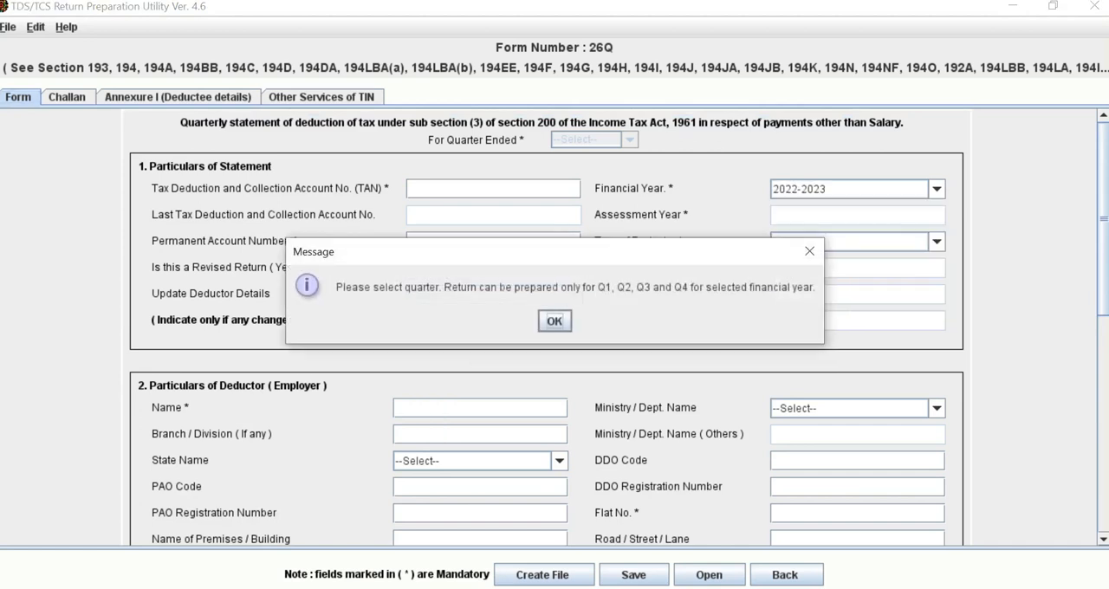
{"action": "left_click", "coordinate": [555, 321]}
{"action": "left_click", "coordinate": [630, 139]}
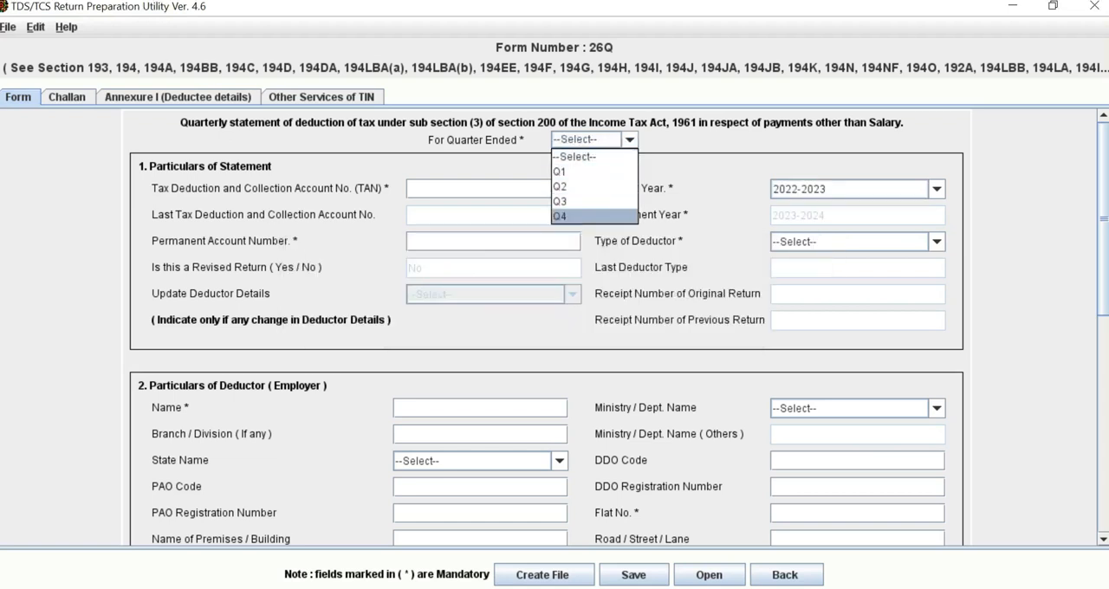
{"action": "left_click", "coordinate": [588, 216]}
{"action": "left_click", "coordinate": [68, 97]}
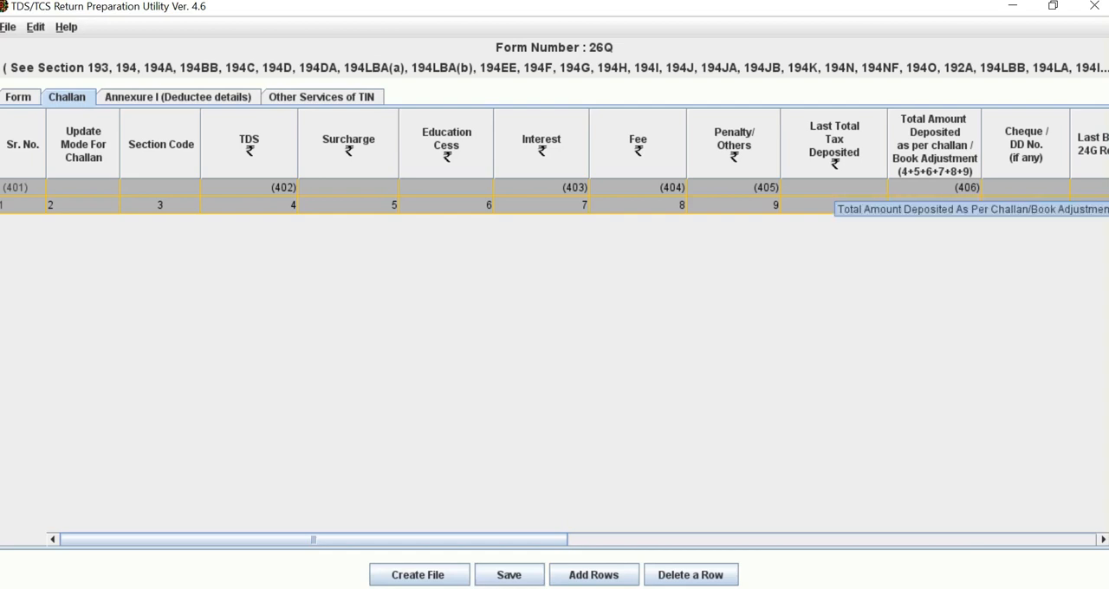
{"action": "left_click", "coordinate": [18, 97]}
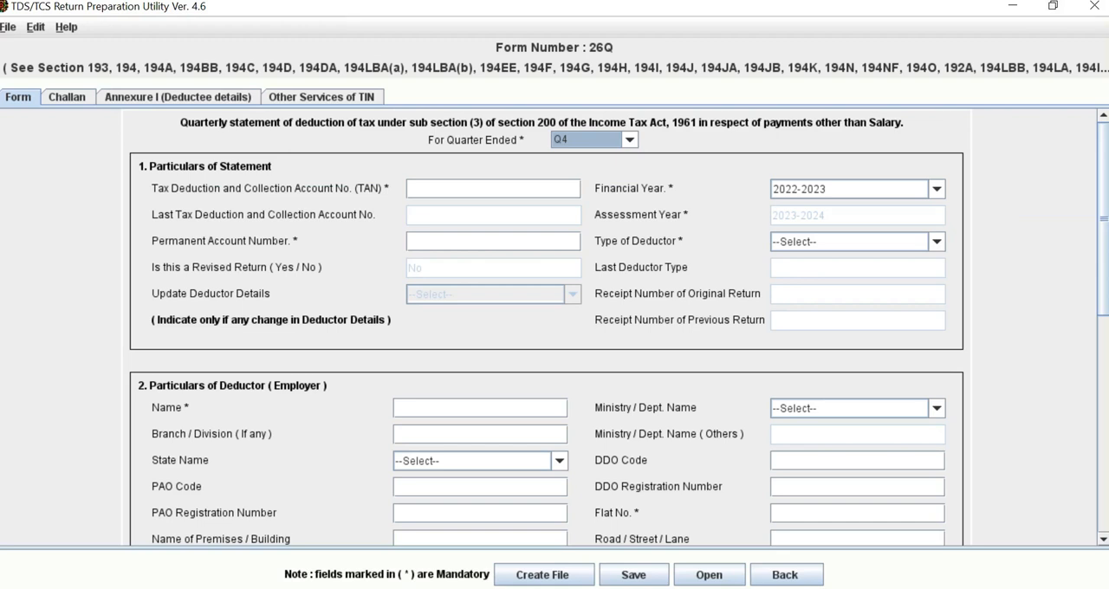
Step: Load the saved return file from the Desktop folder into Form 26Q and acknowledge the message
{"action": "key", "text": "alt+f"}
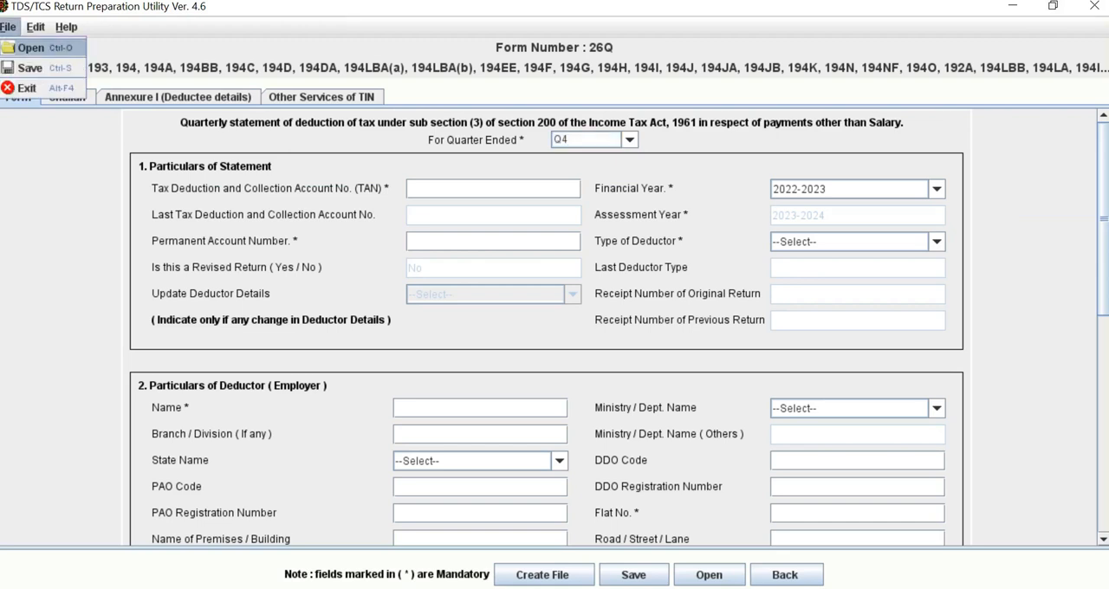
{"action": "key", "text": "Return"}
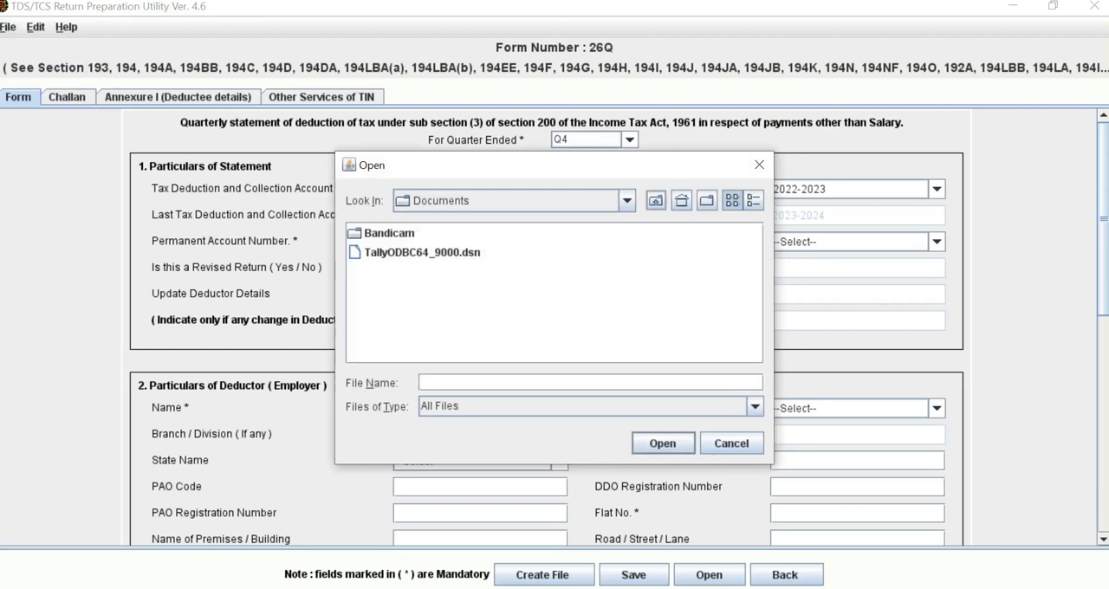
{"action": "left_click", "coordinate": [627, 201]}
{"action": "left_click_drag", "start_coordinate": [628, 311], "coordinate": [628, 246]}
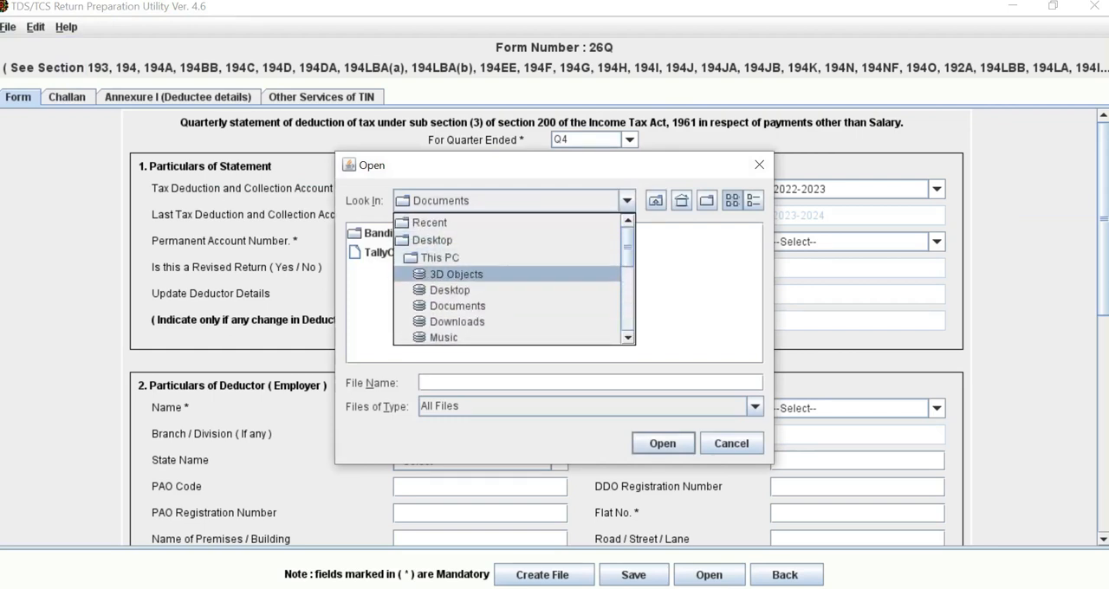
{"action": "left_click", "coordinate": [432, 240]}
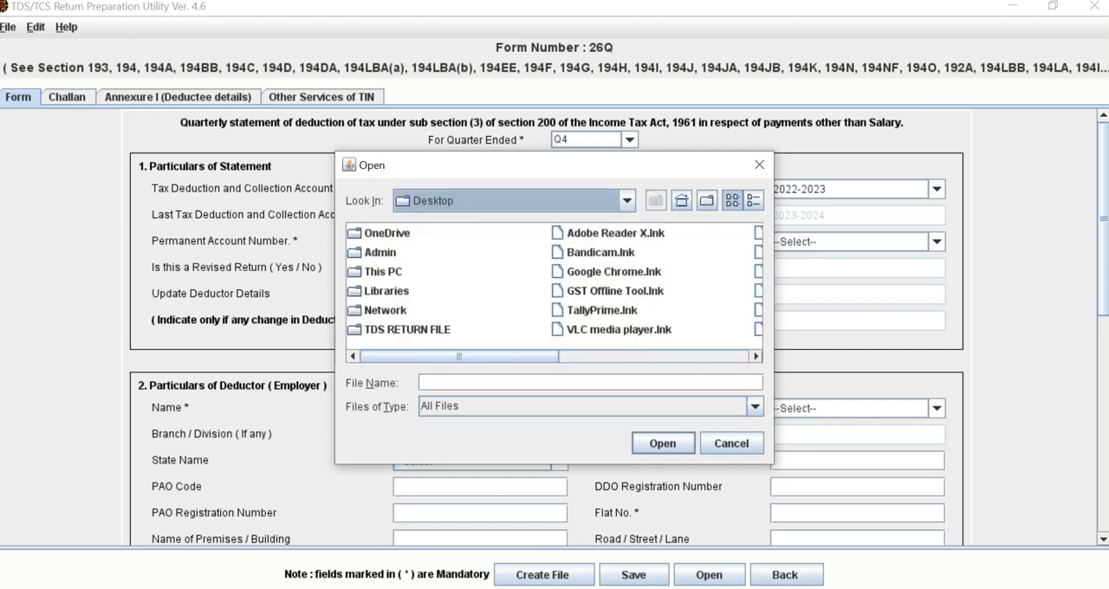
{"action": "scroll", "coordinate": [557, 286], "scroll_direction": "right", "scroll_amount": 5}
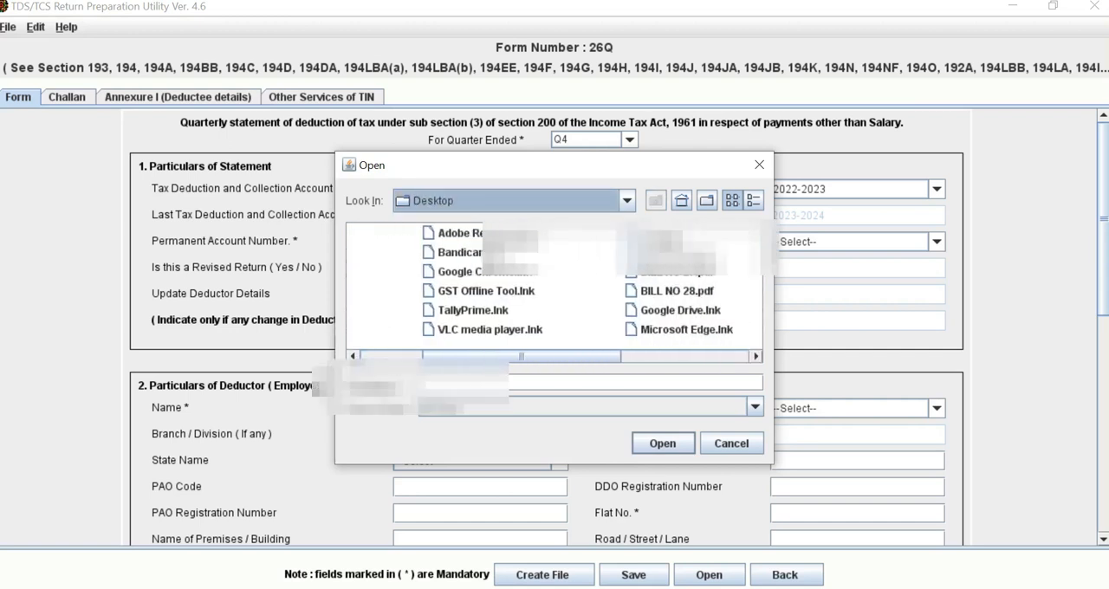
{"action": "scroll", "coordinate": [558, 286], "scroll_direction": "right", "scroll_amount": 4}
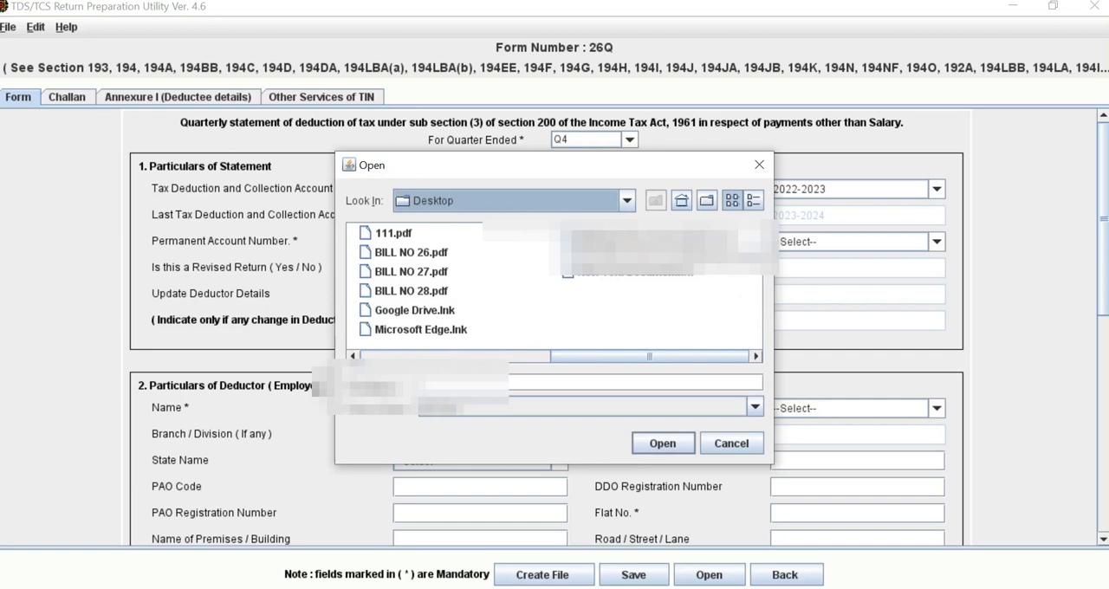
{"action": "left_click", "coordinate": [636, 233]}
{"action": "left_click", "coordinate": [662, 444]}
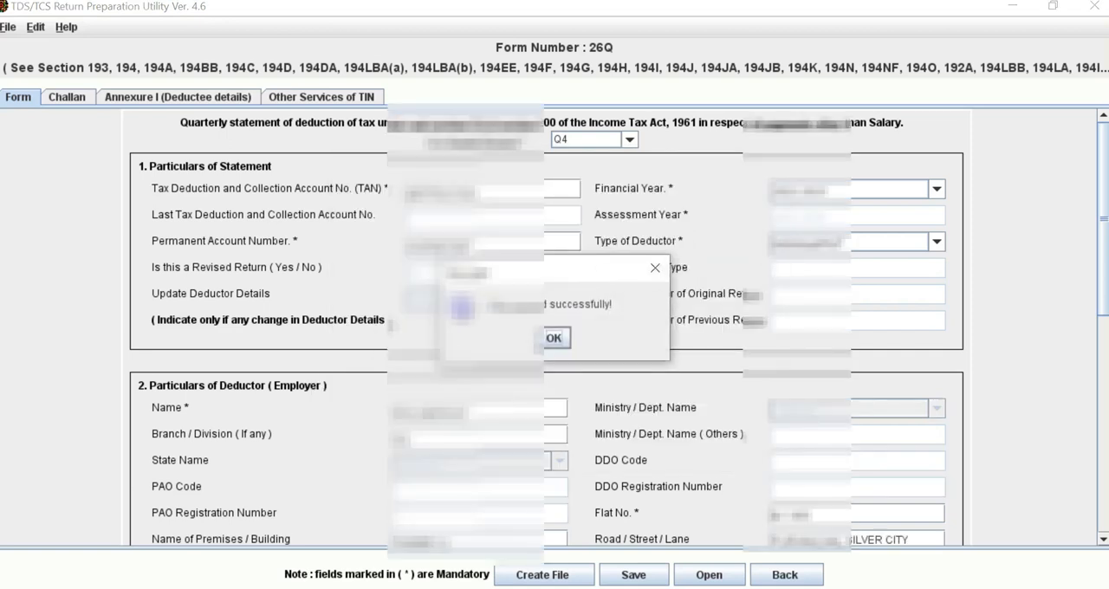
{"action": "key", "text": "Return"}
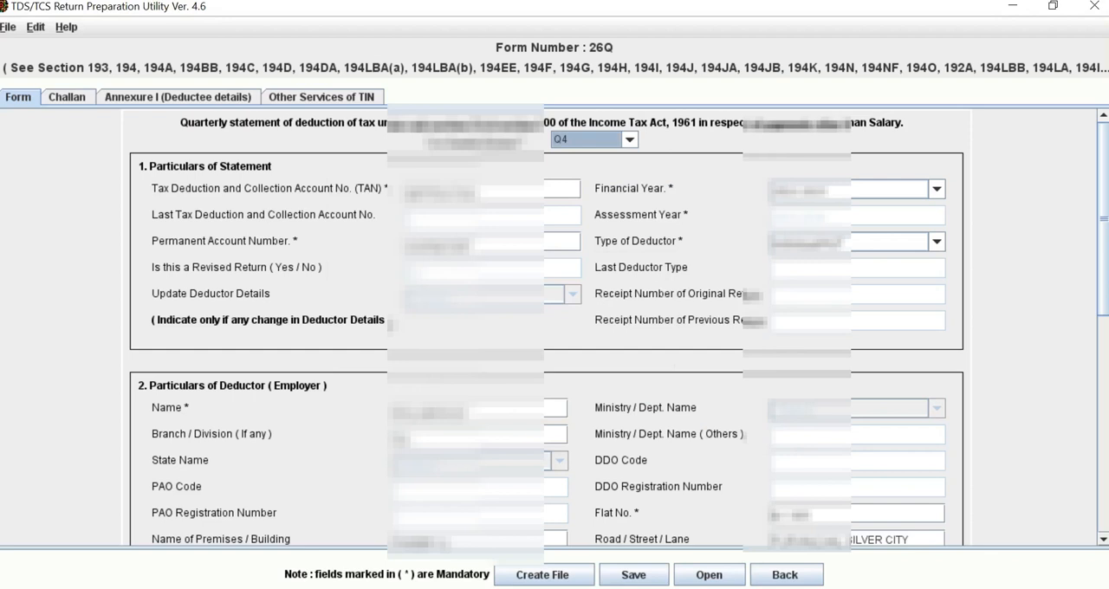
Step: Review the deductor particulars and mark the responsible person's particulars in section 3 as "Same as above"
{"action": "scroll", "coordinate": [545, 330], "scroll_direction": "down", "scroll_amount": 3}
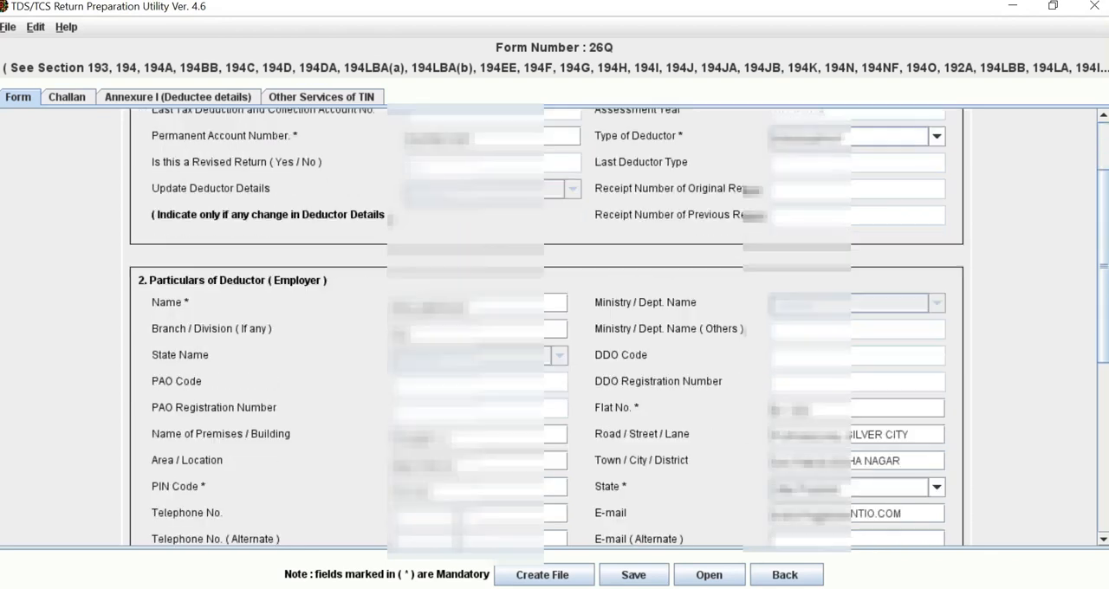
{"action": "scroll", "coordinate": [545, 329], "scroll_direction": "down", "scroll_amount": 2}
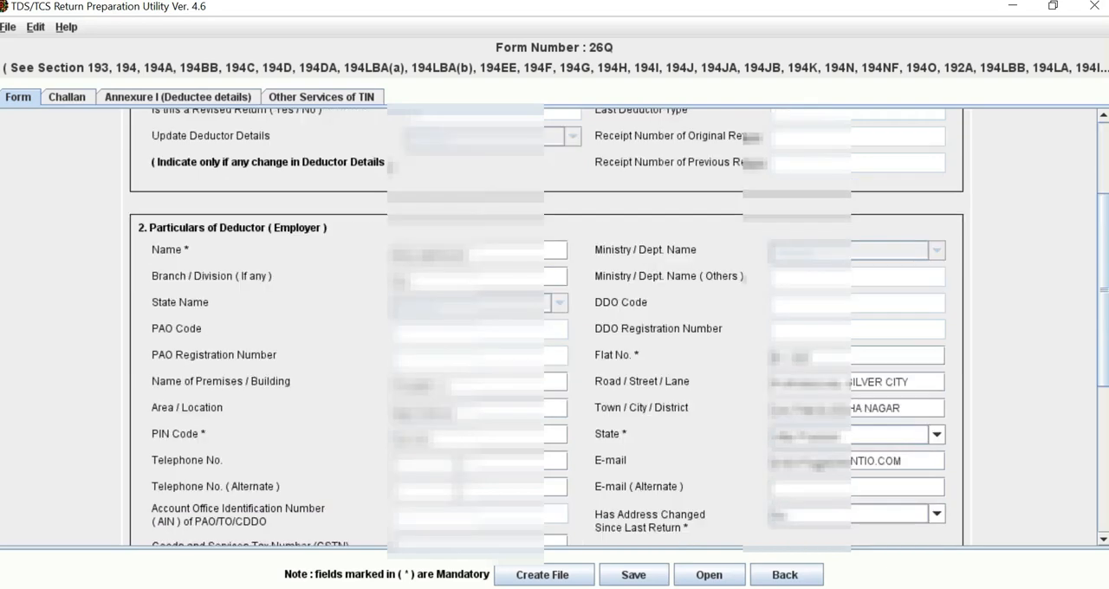
{"action": "scroll", "coordinate": [546, 329], "scroll_direction": "down", "scroll_amount": 2}
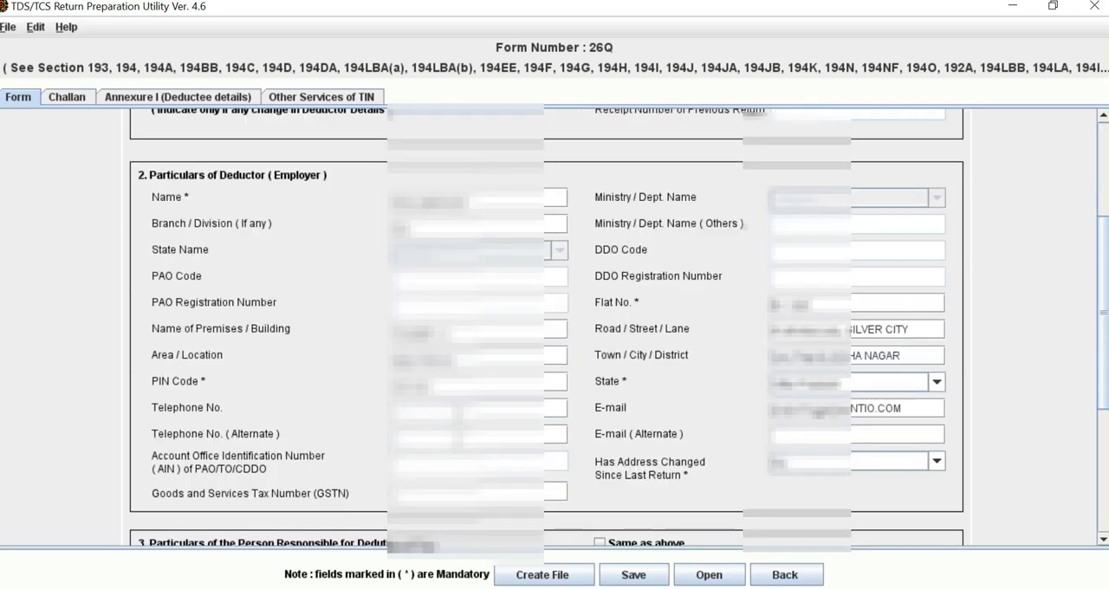
{"action": "scroll", "coordinate": [546, 329], "scroll_direction": "down", "scroll_amount": 2}
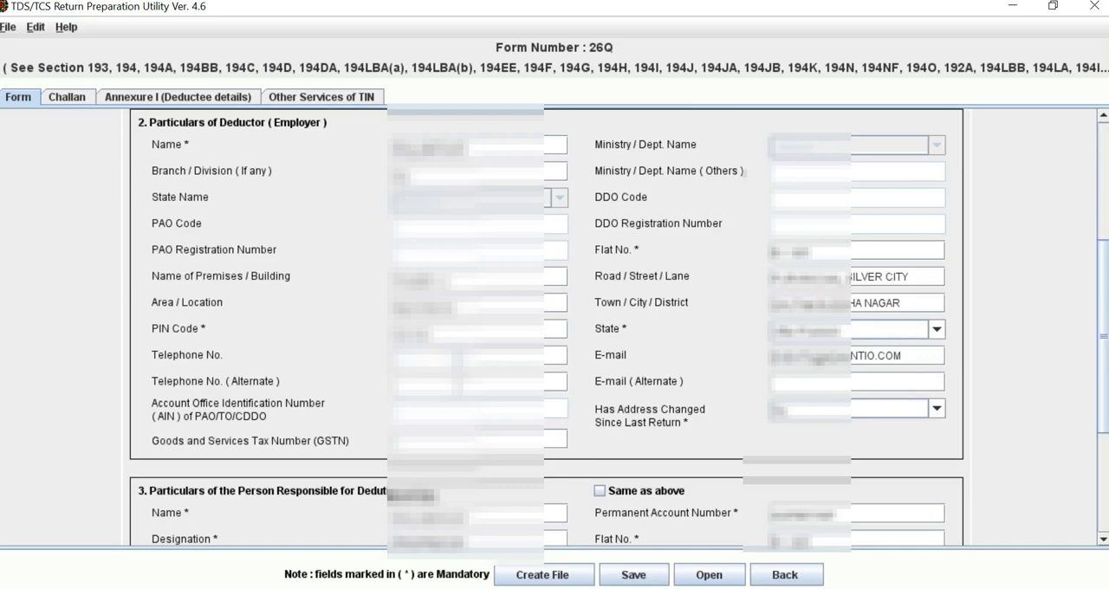
{"action": "scroll", "coordinate": [545, 329], "scroll_direction": "down", "scroll_amount": 8}
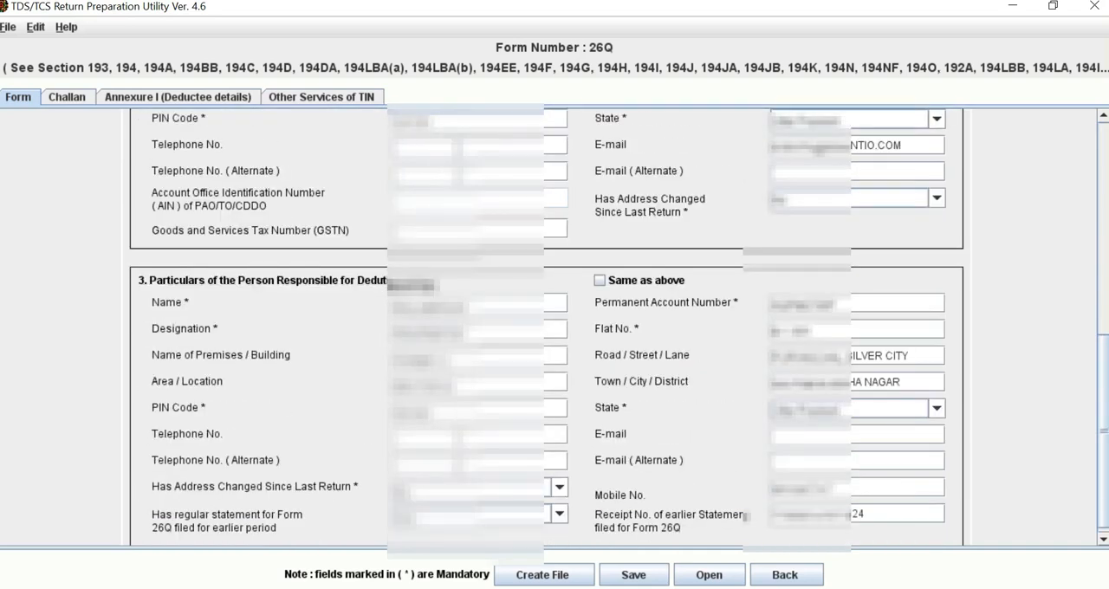
{"action": "scroll", "coordinate": [546, 329], "scroll_direction": "down", "scroll_amount": 1}
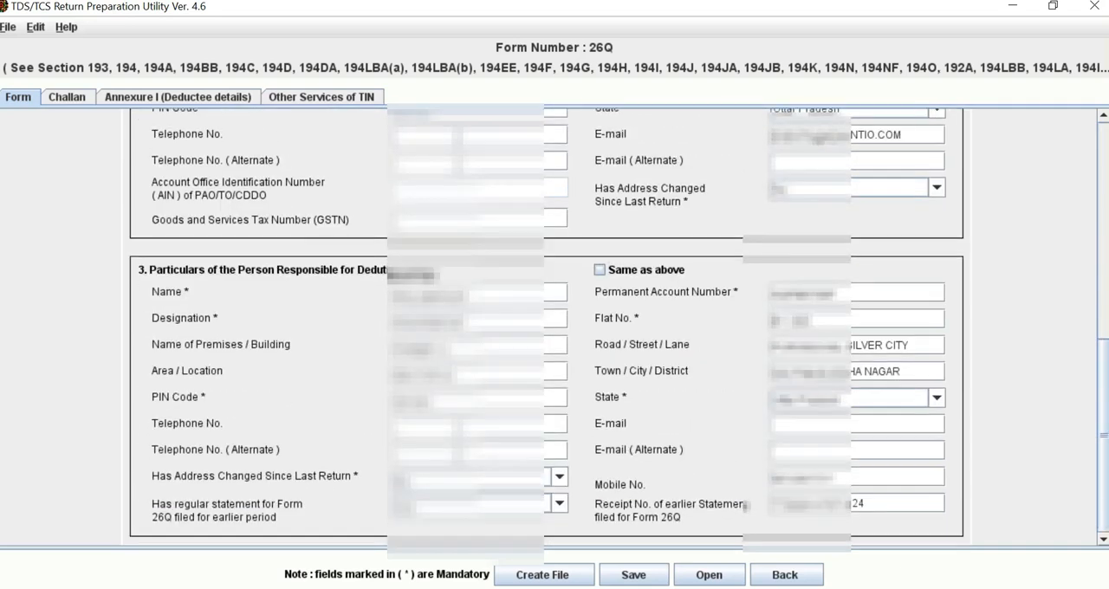
{"action": "left_click", "coordinate": [600, 270]}
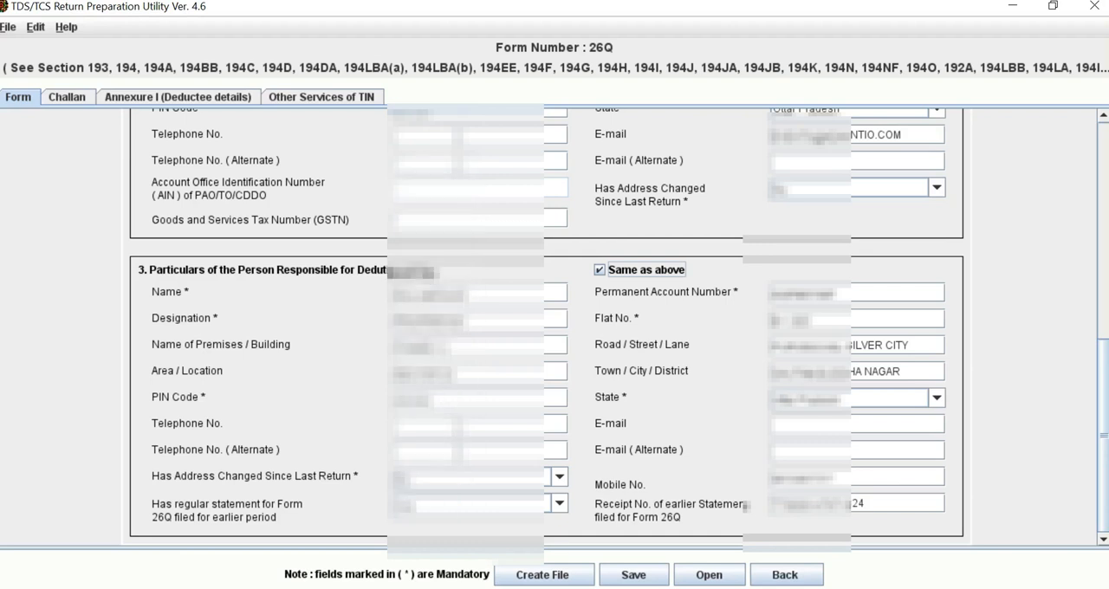
Step: Add 1 row to the Challan sheet
{"action": "left_click", "coordinate": [68, 97]}
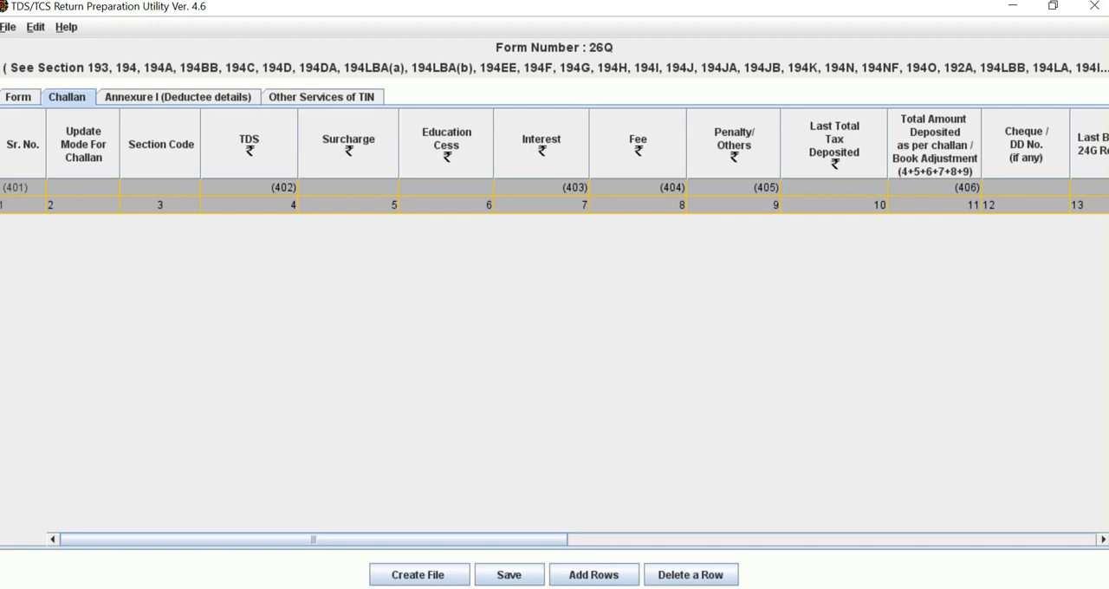
{"action": "left_click", "coordinate": [593, 575]}
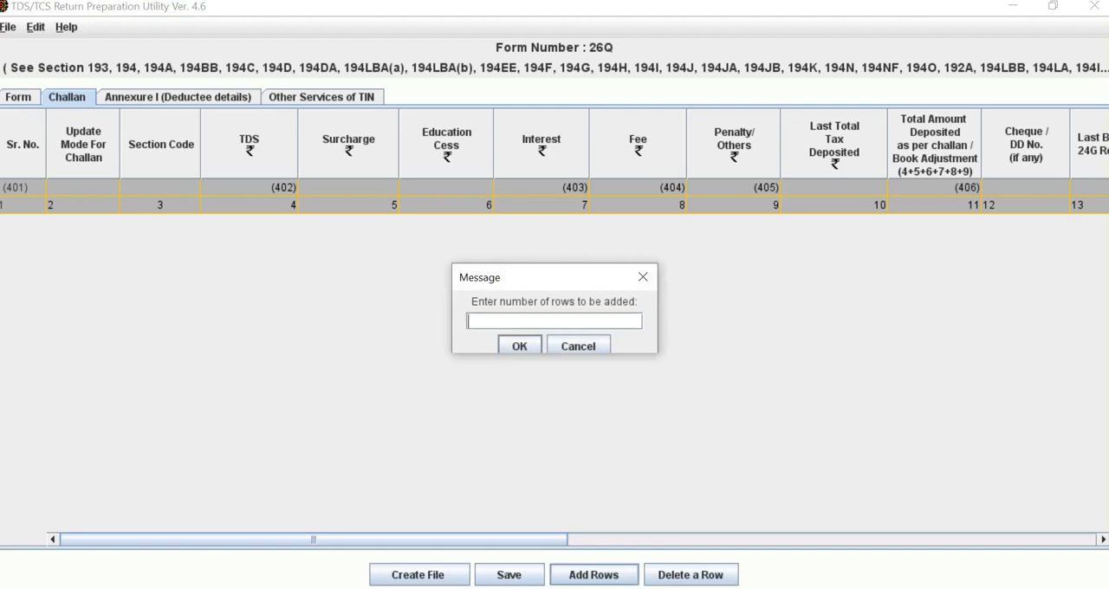
{"action": "type", "text": "1"}
{"action": "key", "text": "Return"}
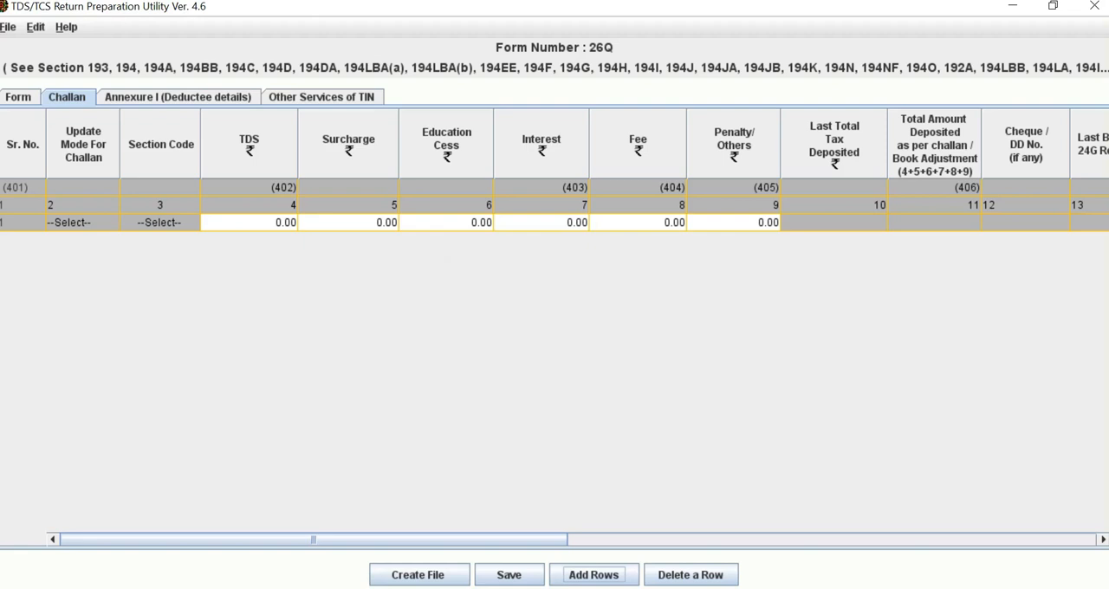
Step: Check the challan's tender date and received date on the Challan Status Query page in the browser, and return to the utility
{"action": "key", "text": "alt+Tab"}
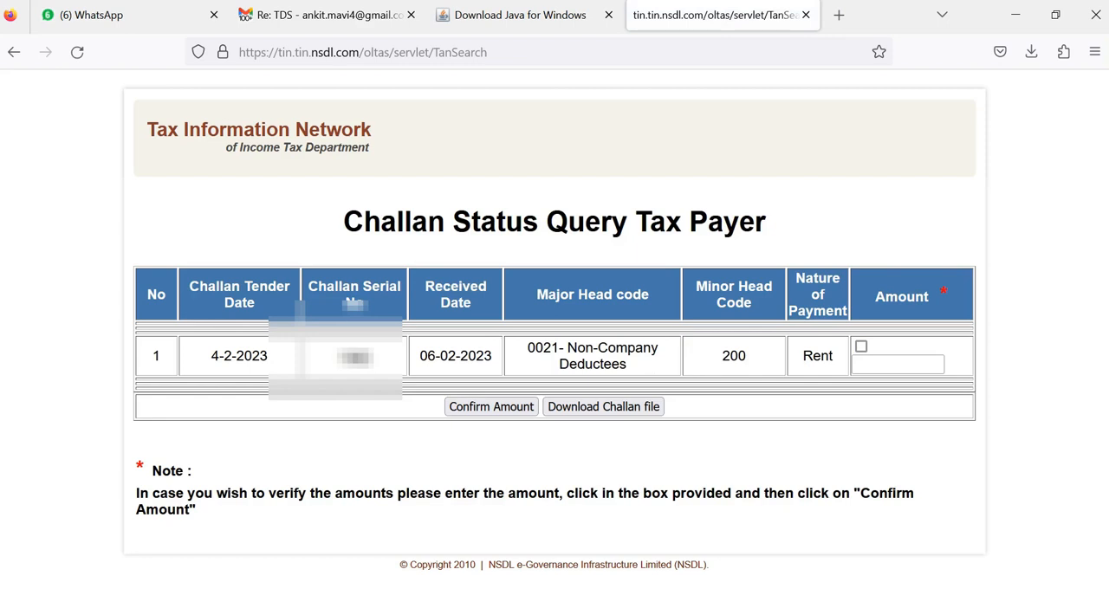
{"action": "left_click_drag", "start_coordinate": [210, 355], "coordinate": [260, 355]}
{"action": "left_click_drag", "start_coordinate": [419, 355], "coordinate": [485, 355]}
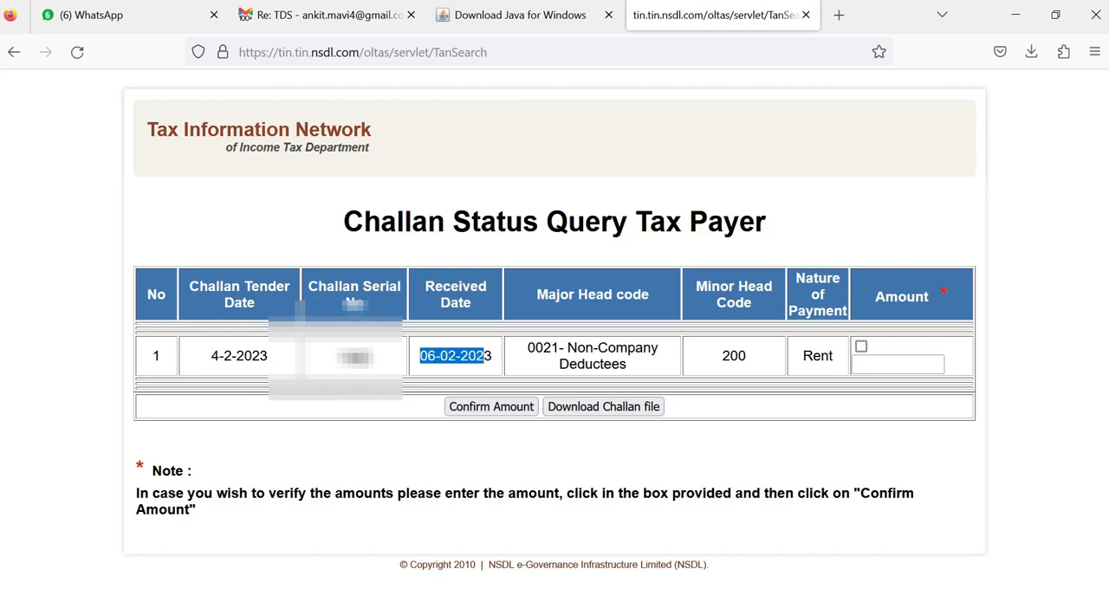
{"action": "key", "text": "alt+Tab"}
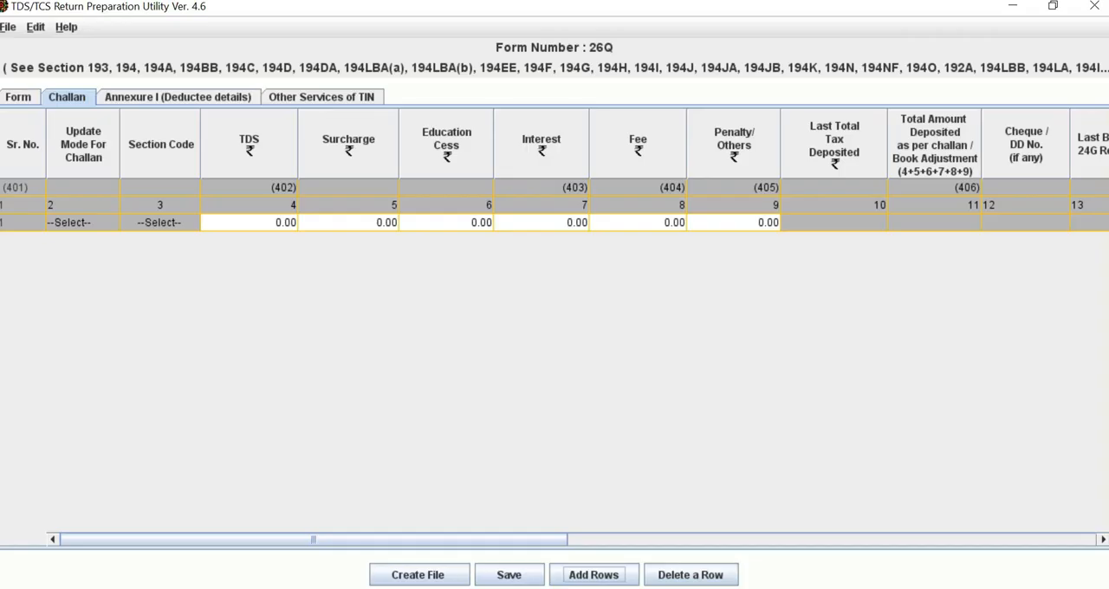
Step: Set the TDS amount in row 1 of the Challan sheet to 4800
{"action": "left_click", "coordinate": [252, 223]}
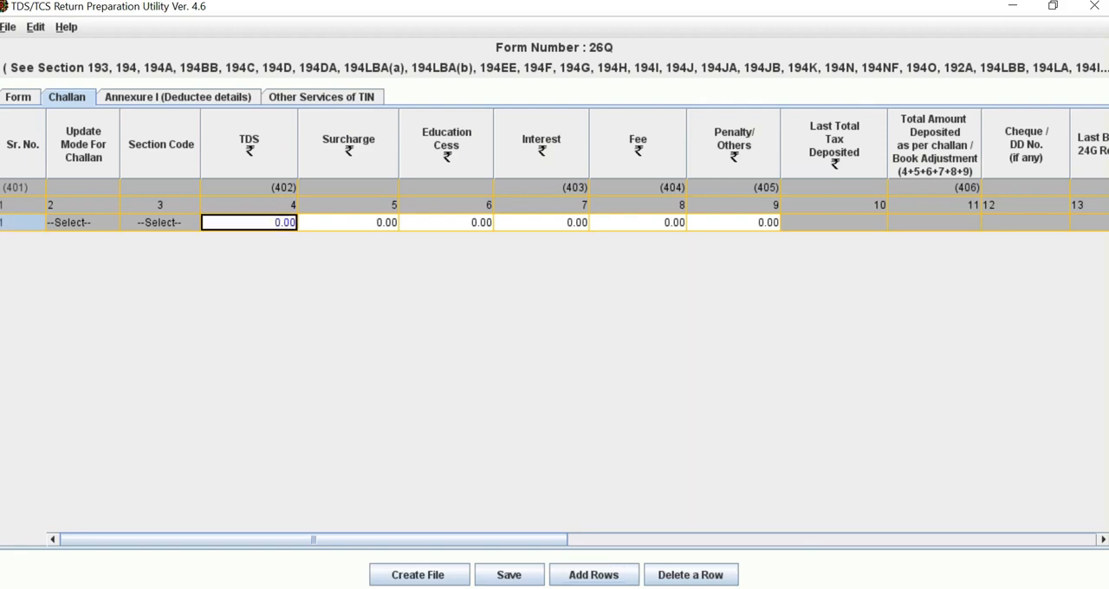
{"action": "type", "text": "4800"}
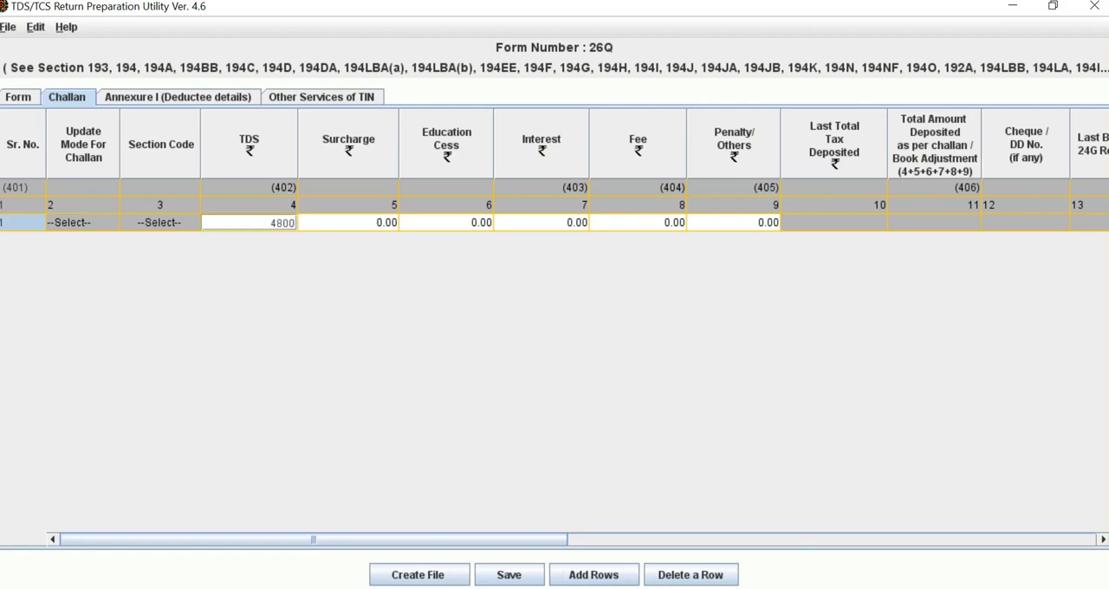
{"action": "left_click", "coordinate": [83, 223]}
{"action": "left_click", "coordinate": [160, 222]}
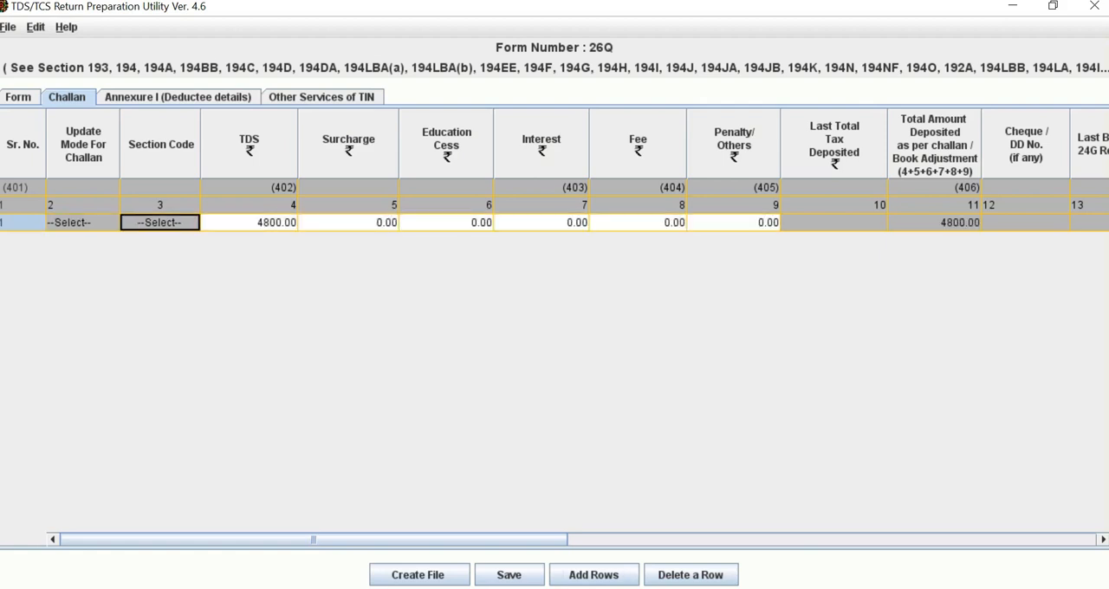
{"action": "left_click", "coordinate": [349, 222]}
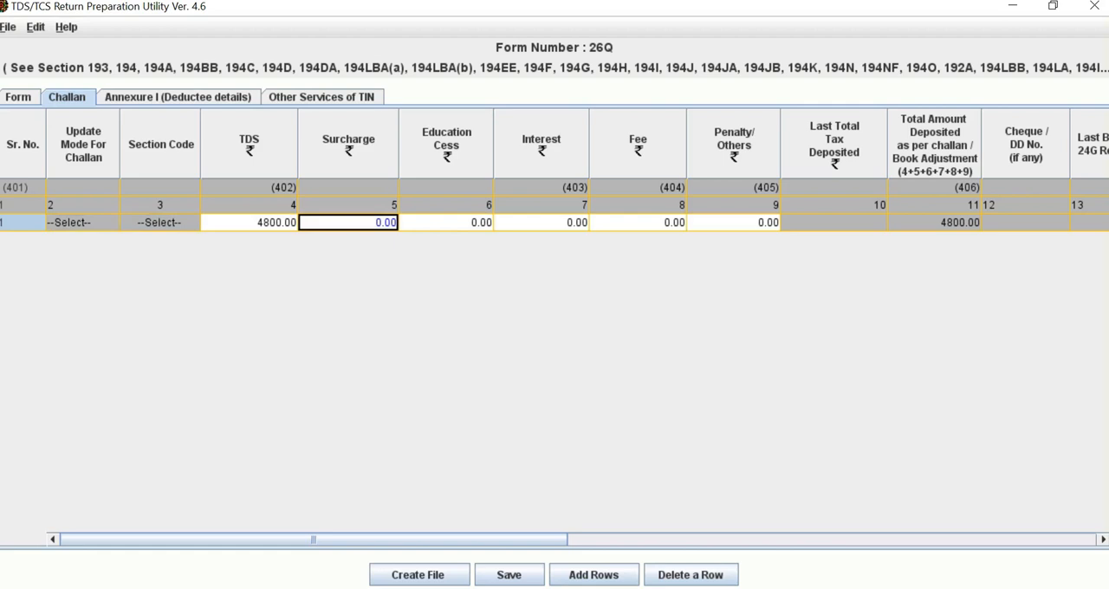
Step: Enter 0004329 as the BSR code in row 1 of the Challan sheet
{"action": "left_click_drag", "start_coordinate": [313, 539], "coordinate": [655, 539]}
{"action": "left_click", "coordinate": [494, 223]}
{"action": "type", "text": "000"}
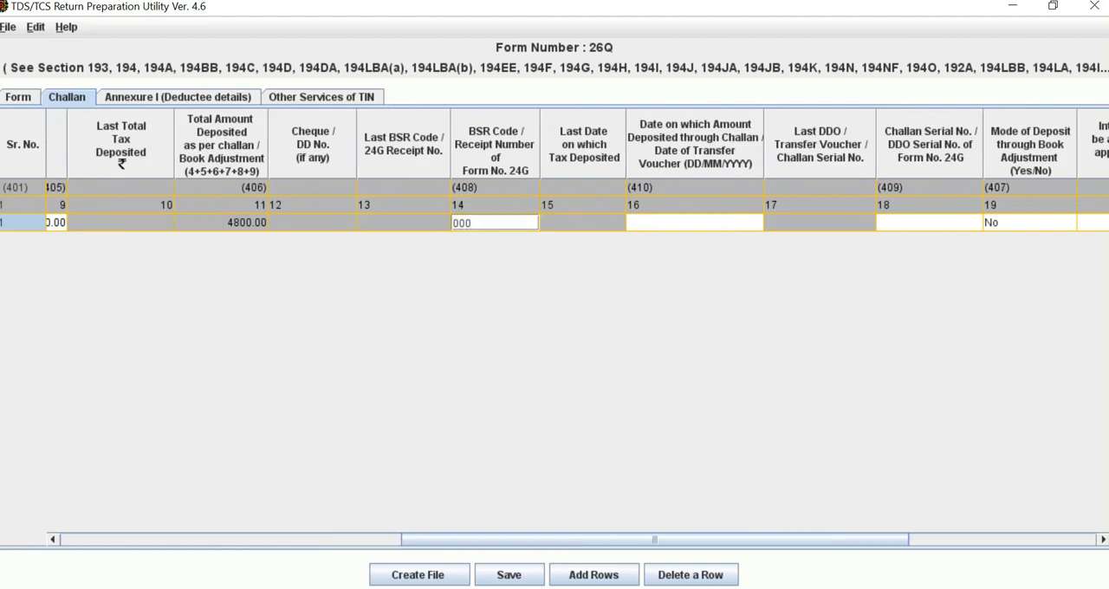
{"action": "type", "text": "4329"}
Step: Set the date on which the challan amount was deposited to 4 February 2023 using the calendar
{"action": "left_click", "coordinate": [694, 223]}
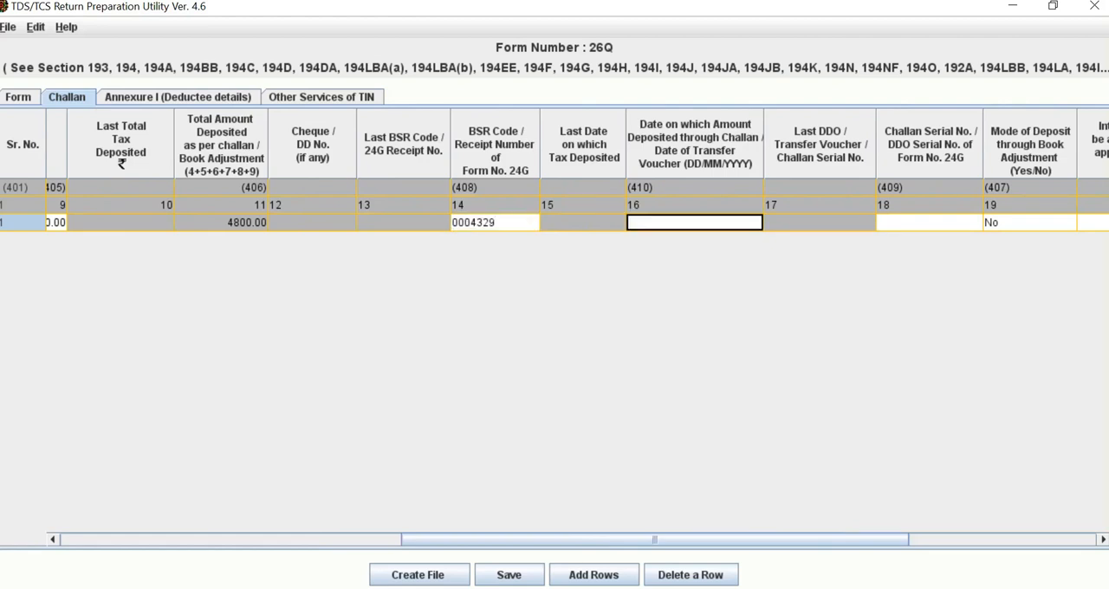
{"action": "double_click", "coordinate": [746, 223]}
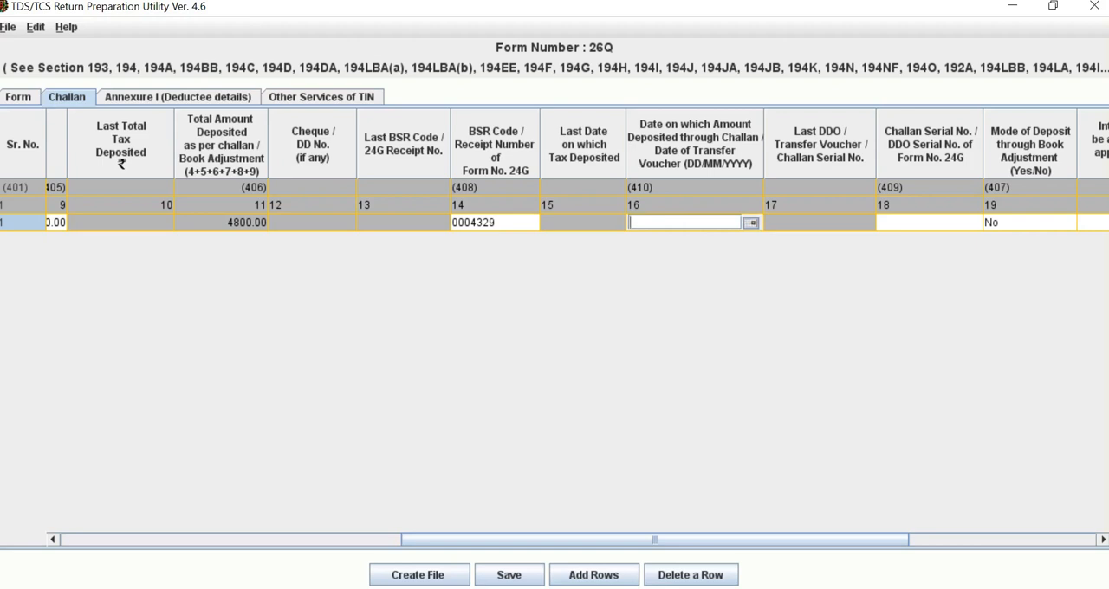
{"action": "left_click", "coordinate": [751, 223]}
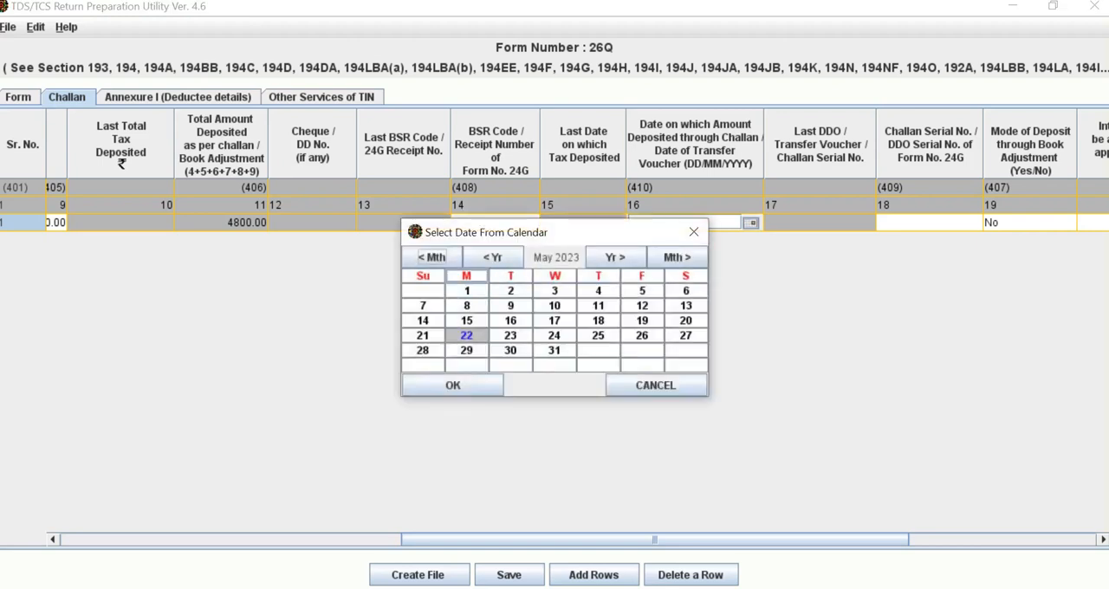
{"action": "left_click", "coordinate": [492, 258]}
{"action": "left_click", "coordinate": [615, 258]}
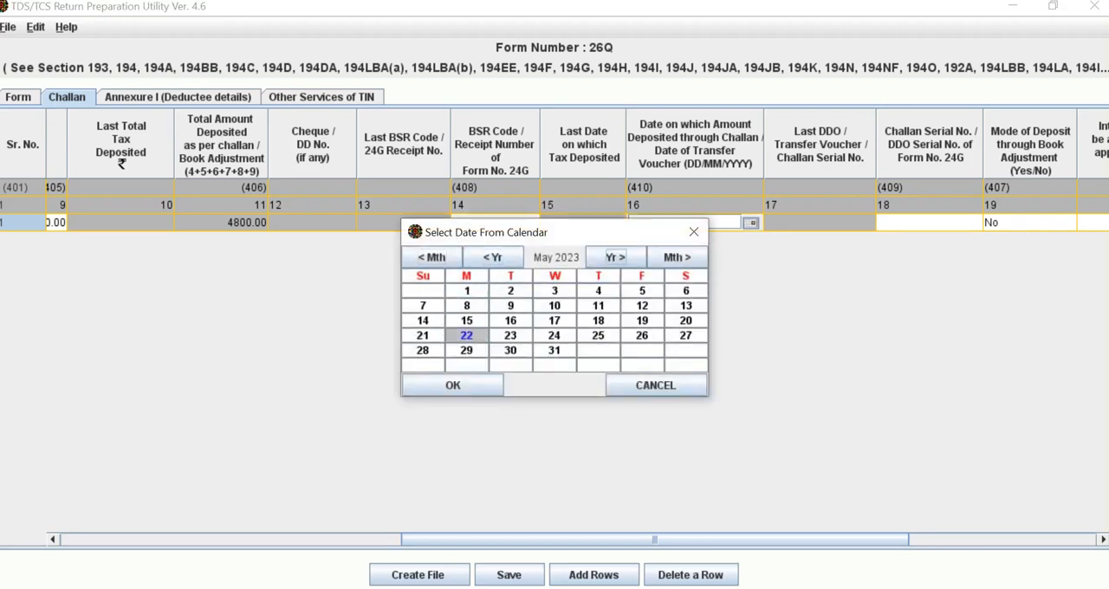
{"action": "left_click", "coordinate": [432, 257]}
{"action": "left_click", "coordinate": [431, 257]}
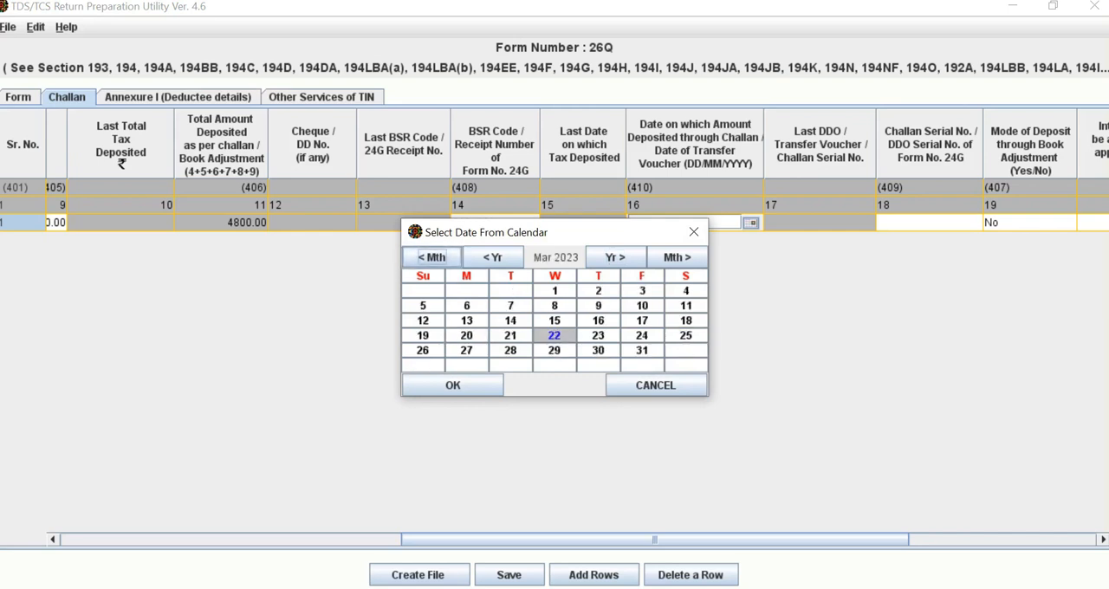
{"action": "left_click", "coordinate": [431, 258]}
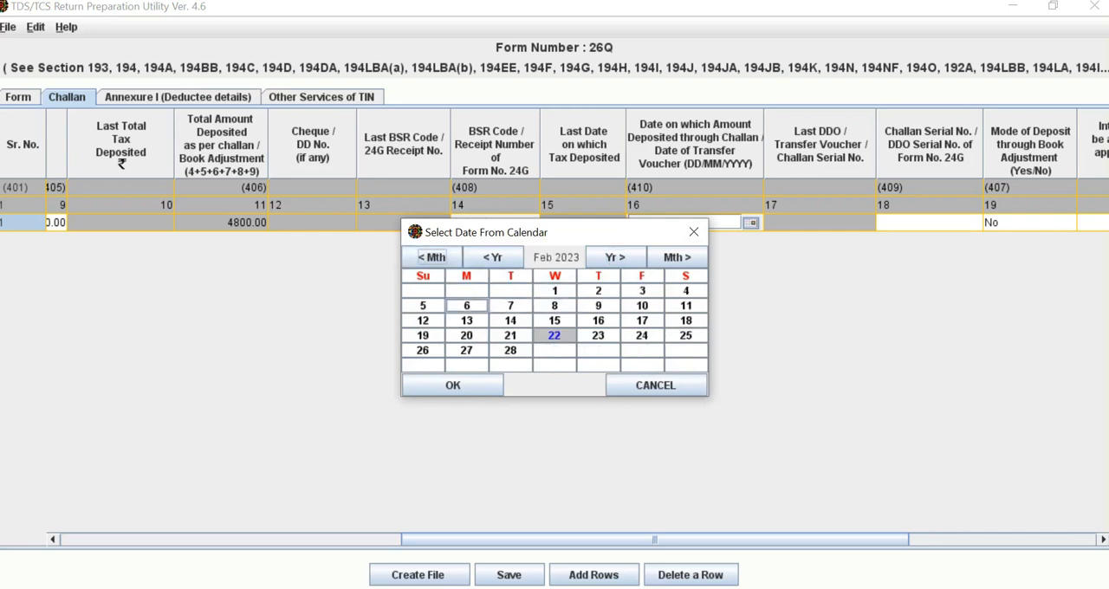
{"action": "left_click", "coordinate": [685, 291]}
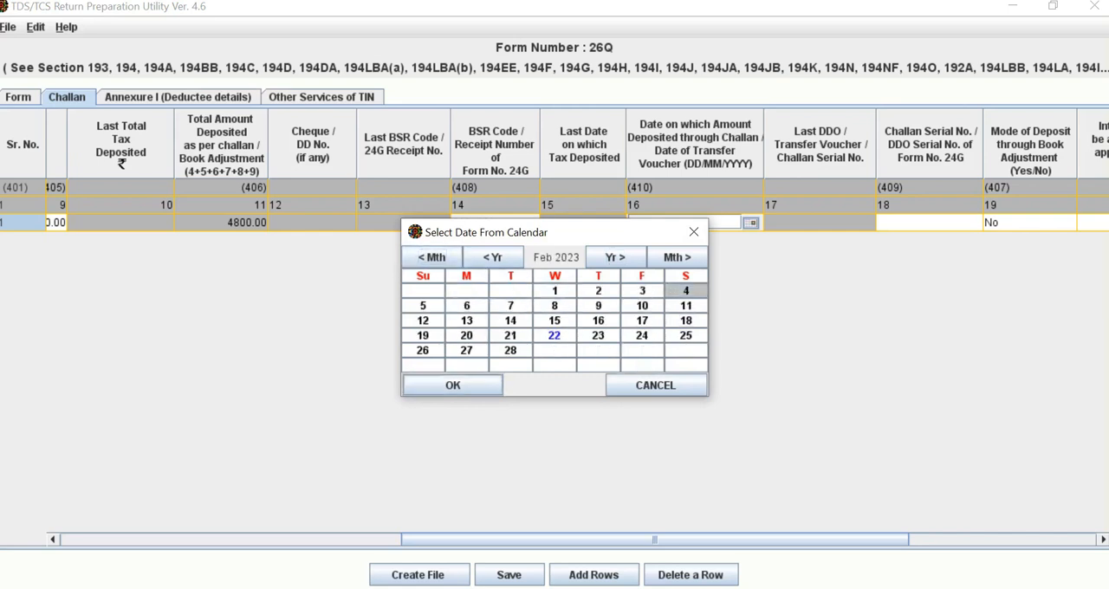
{"action": "left_click", "coordinate": [452, 386]}
Step: Enter the challan serial number in row 1, checking it against the Challan Status Query page in the browser
{"action": "left_click_drag", "start_coordinate": [654, 540], "coordinate": [780, 539]}
{"action": "left_click", "coordinate": [666, 223]}
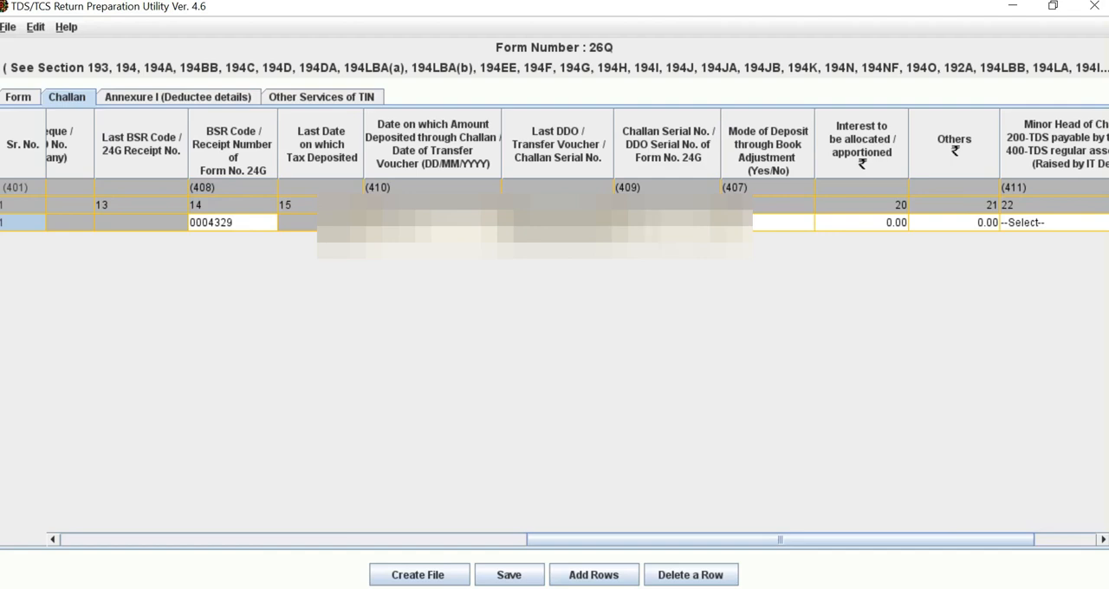
{"action": "key", "text": "alt+Tab"}
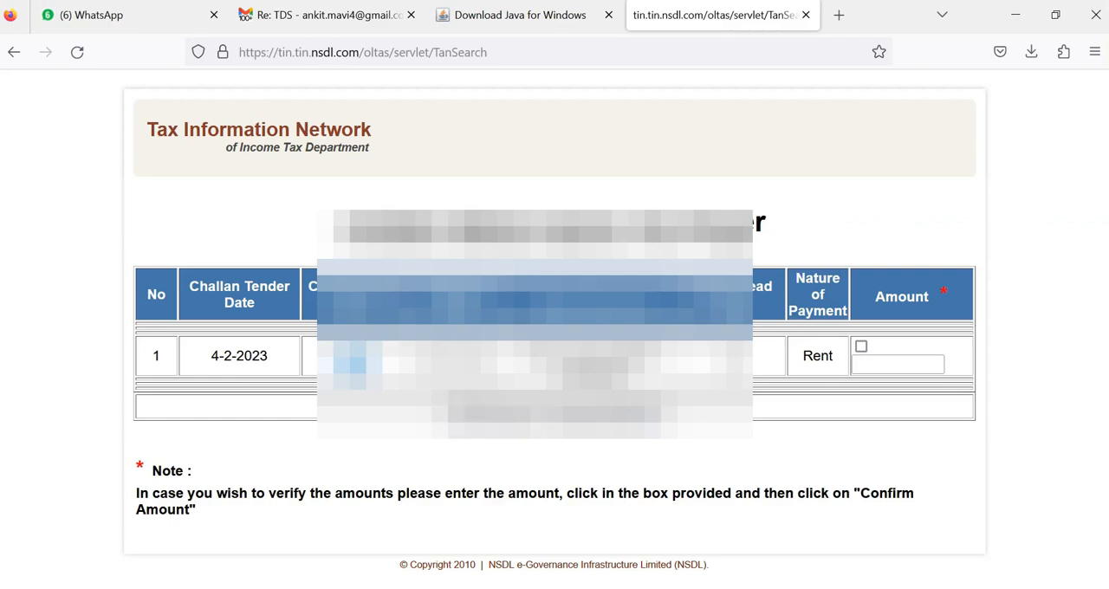
{"action": "key", "text": "alt+Tab"}
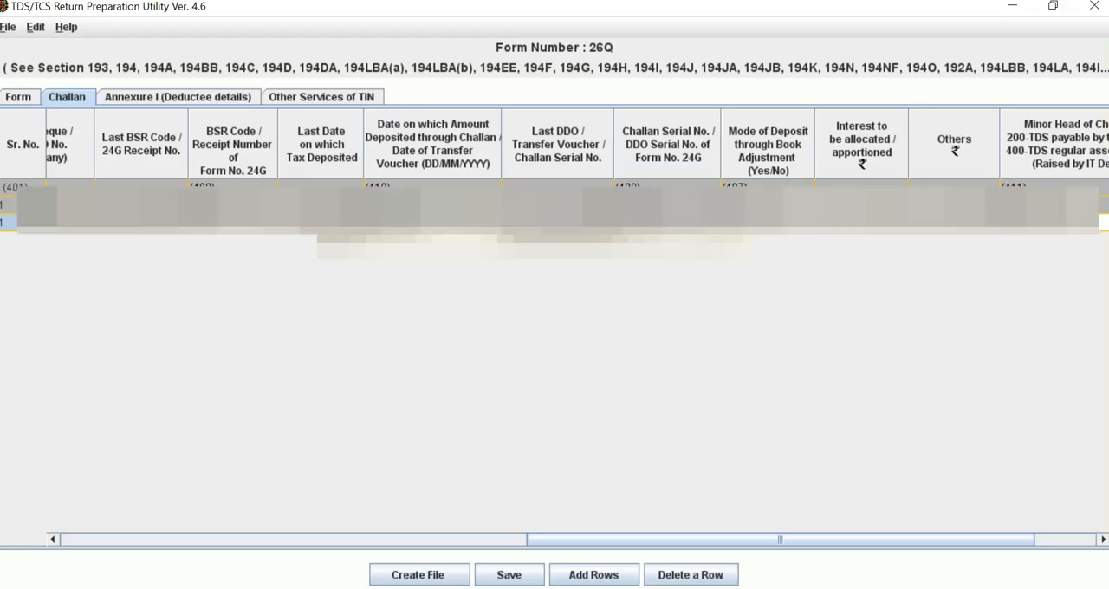
Step: Set the minor head of challan in row 1 to 200, TDS payable by taxpayer
{"action": "left_click_drag", "start_coordinate": [780, 539], "coordinate": [842, 539]}
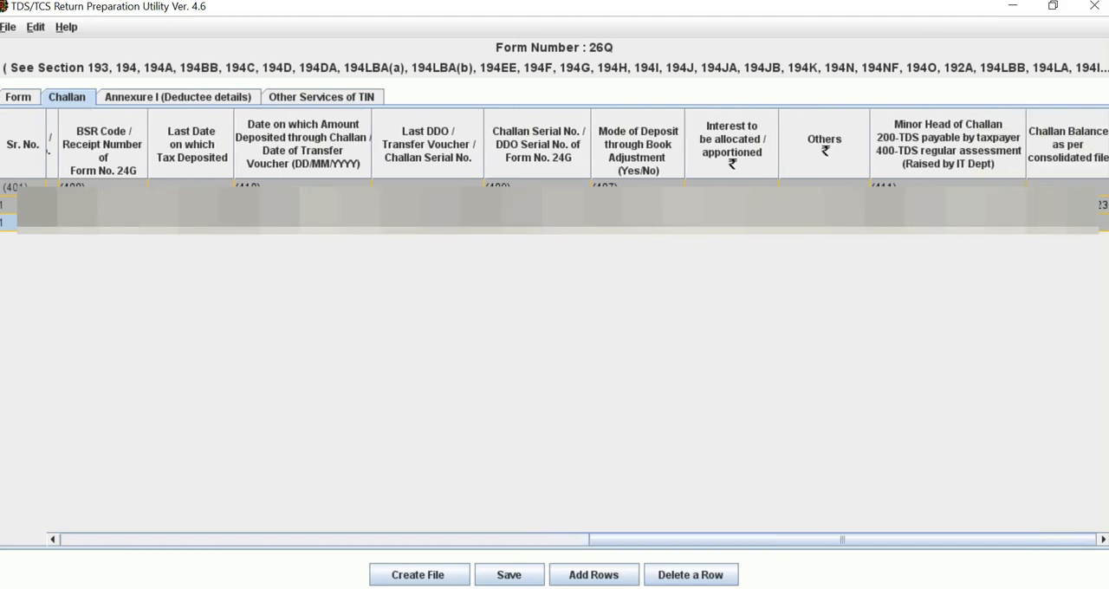
{"action": "left_click", "coordinate": [946, 223]}
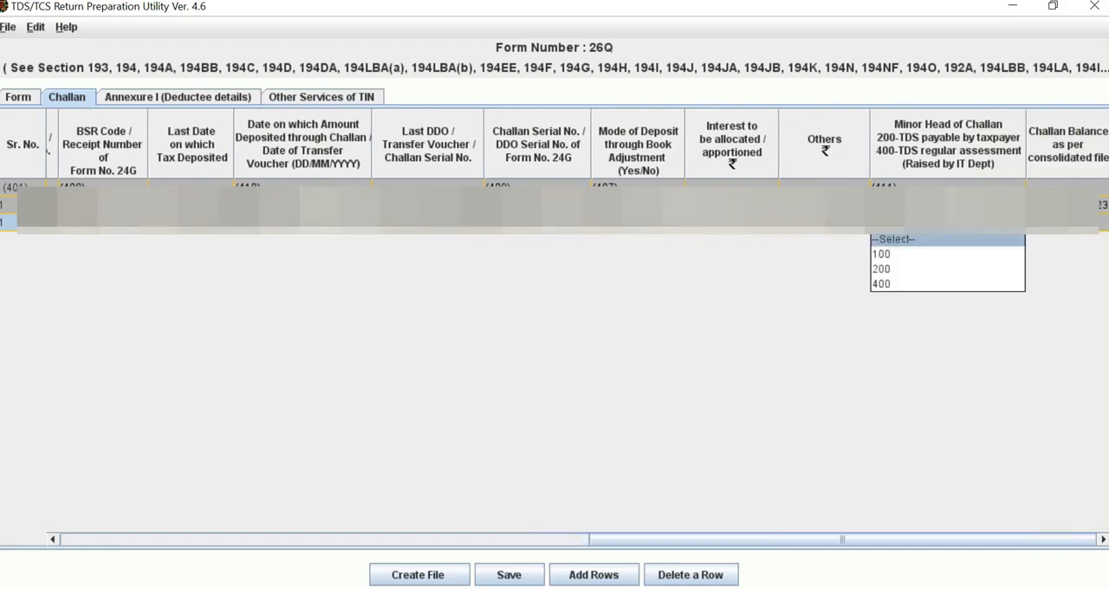
{"action": "left_click", "coordinate": [946, 269]}
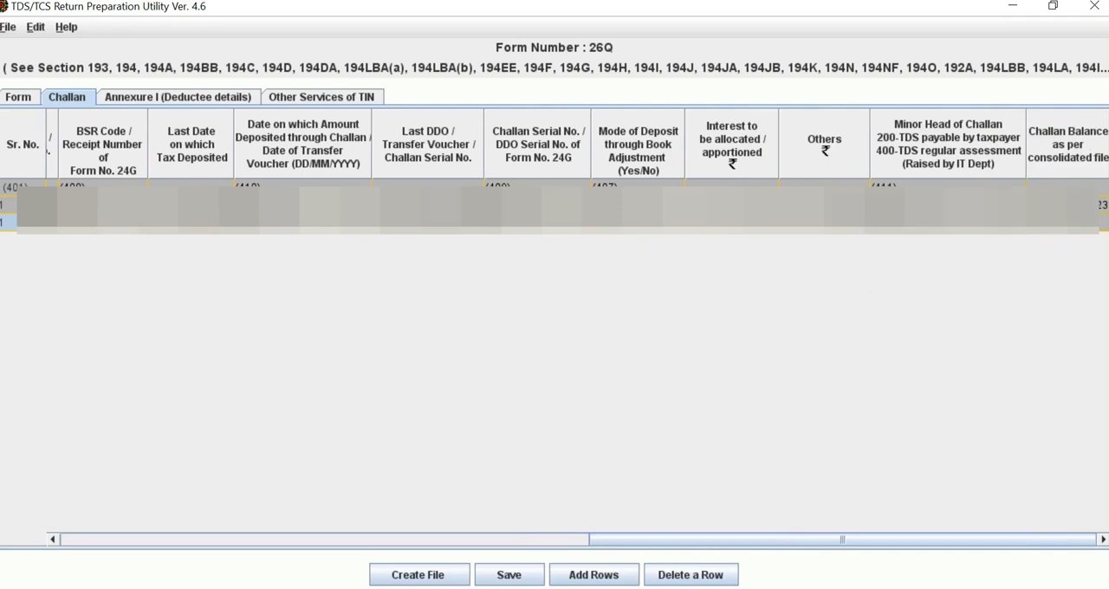
{"action": "left_click_drag", "start_coordinate": [842, 540], "coordinate": [314, 540]}
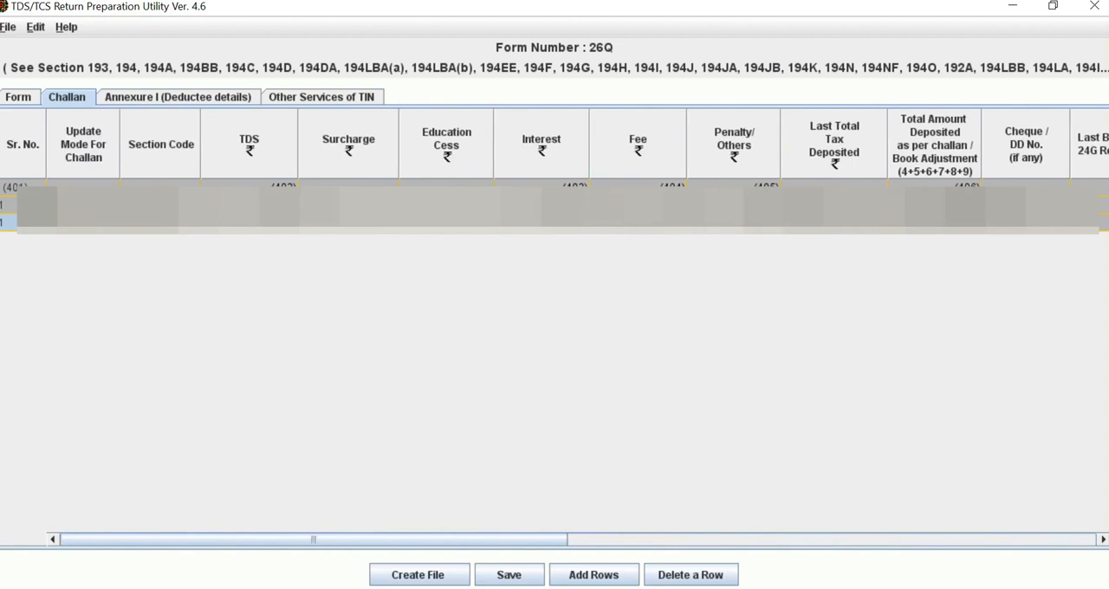
Step: Insert 1 deductee record for challan number 1 in Annexure I
{"action": "left_click", "coordinate": [178, 97]}
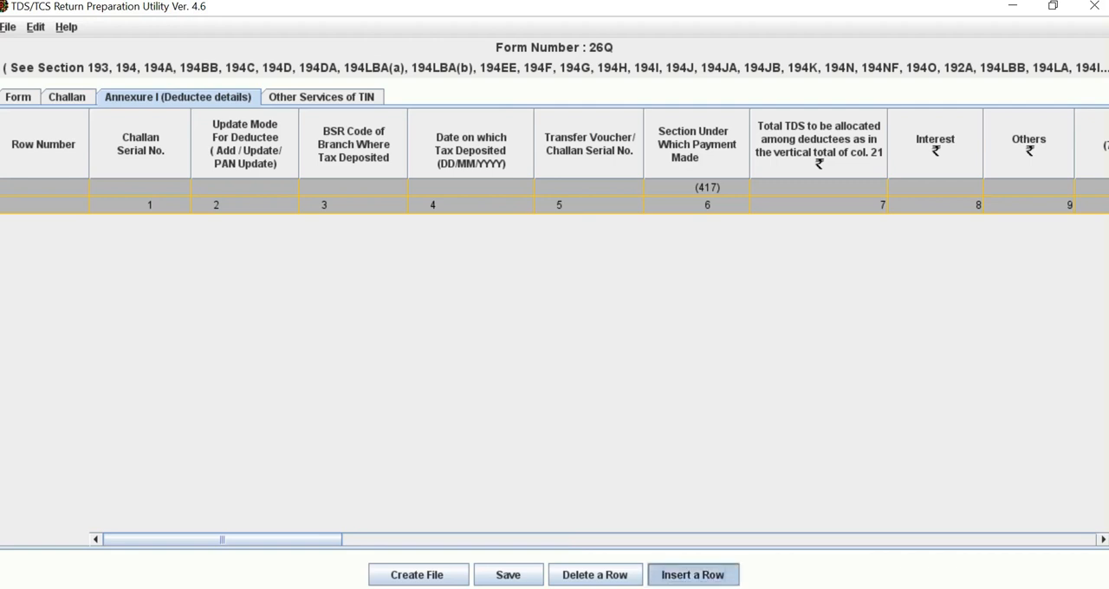
{"action": "left_click", "coordinate": [692, 575]}
{"action": "left_click", "coordinate": [470, 254]}
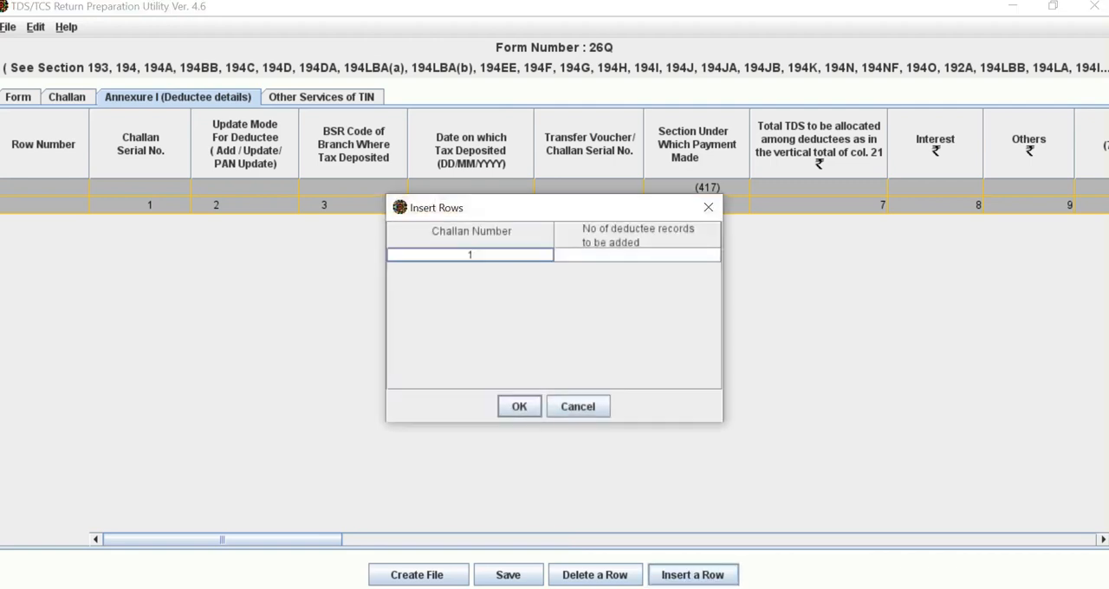
{"action": "left_click", "coordinate": [637, 255]}
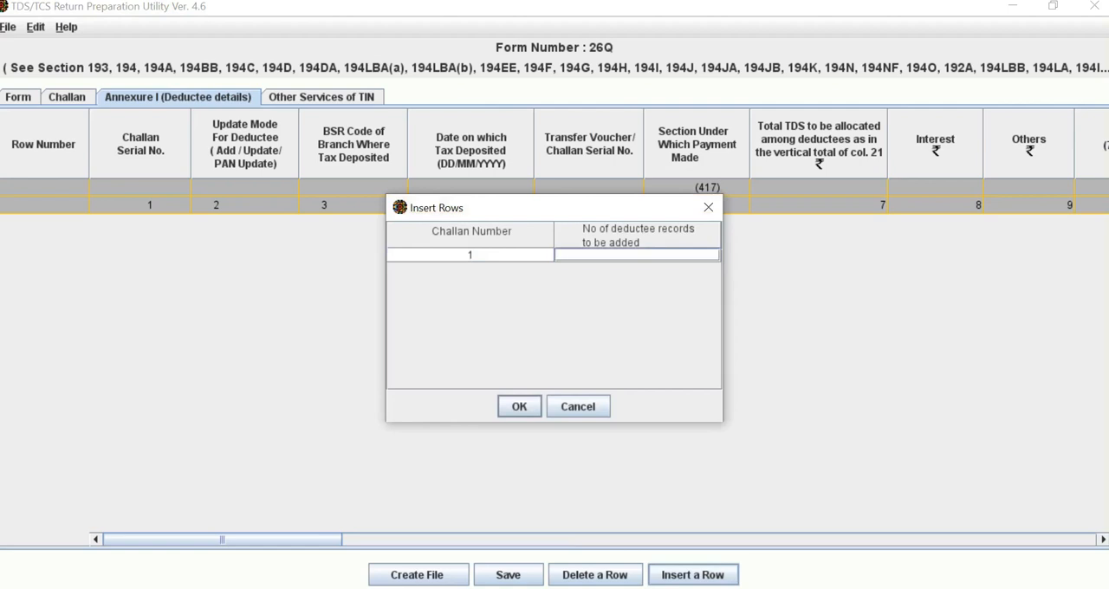
{"action": "type", "text": "1"}
{"action": "key", "text": "Return"}
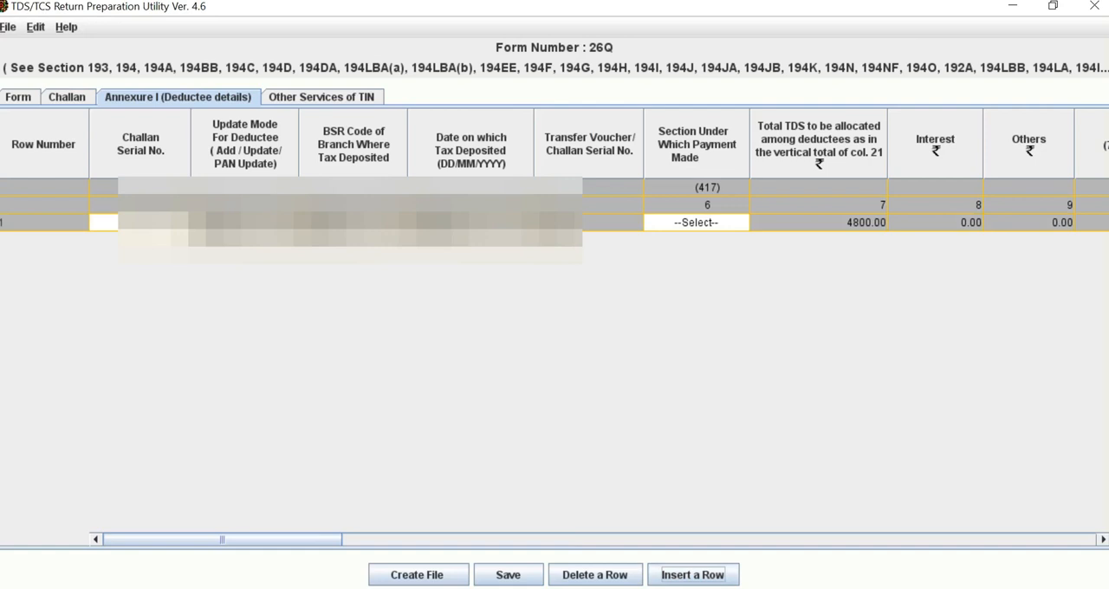
Step: Set the section under which payment was made to 4IA for the first deductee row
{"action": "left_click", "coordinate": [696, 223]}
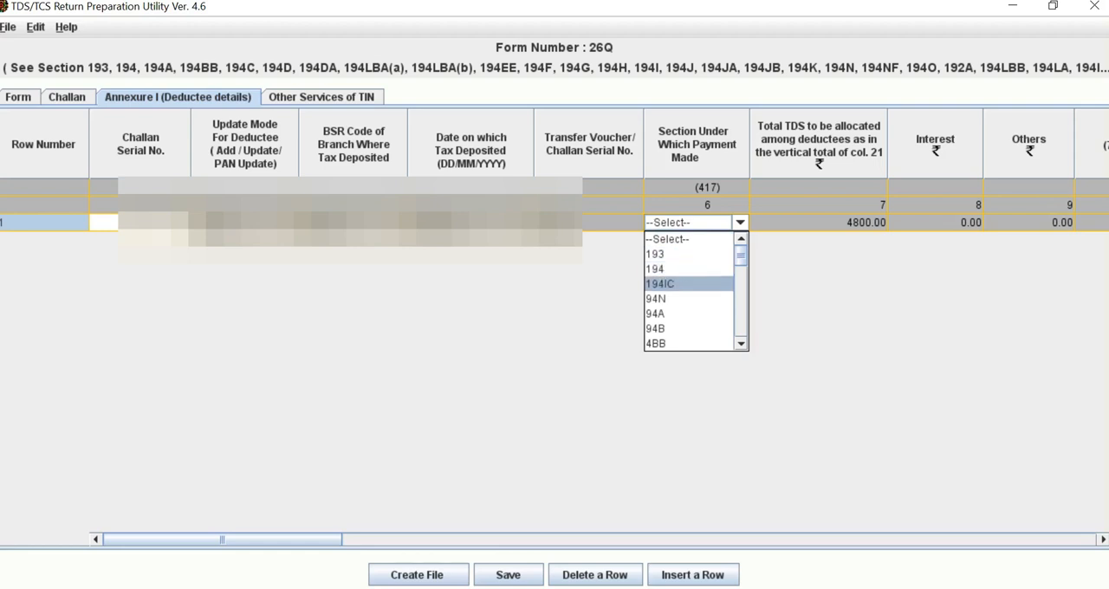
{"action": "scroll", "coordinate": [688, 290], "scroll_direction": "down", "scroll_amount": 4}
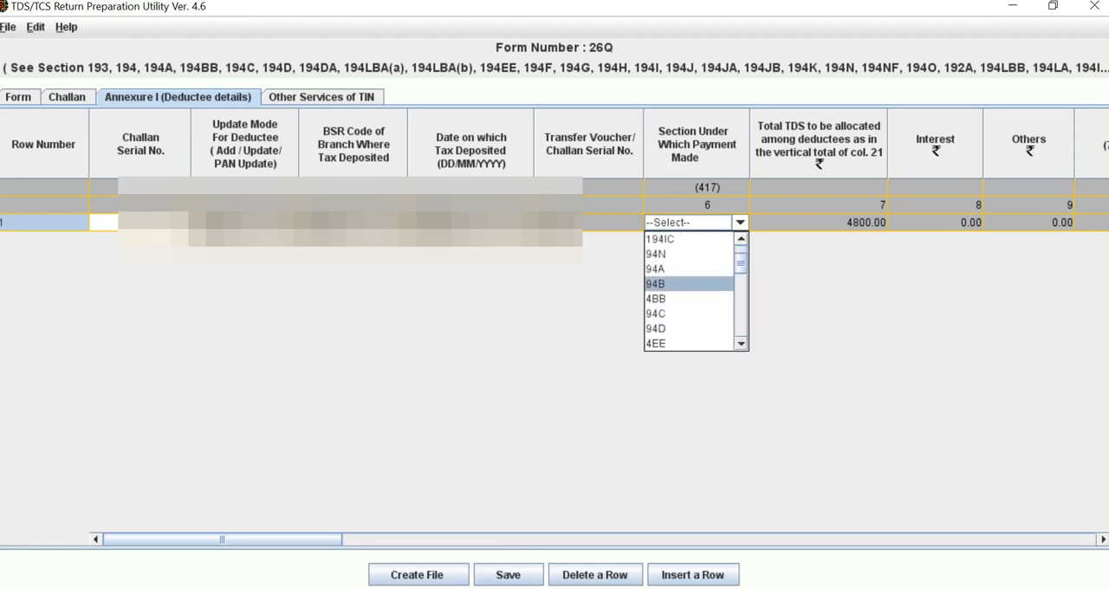
{"action": "scroll", "coordinate": [689, 290], "scroll_direction": "down", "scroll_amount": 3}
{"action": "left_click", "coordinate": [688, 344]}
{"action": "scroll", "coordinate": [688, 290], "scroll_direction": "down", "scroll_amount": 5}
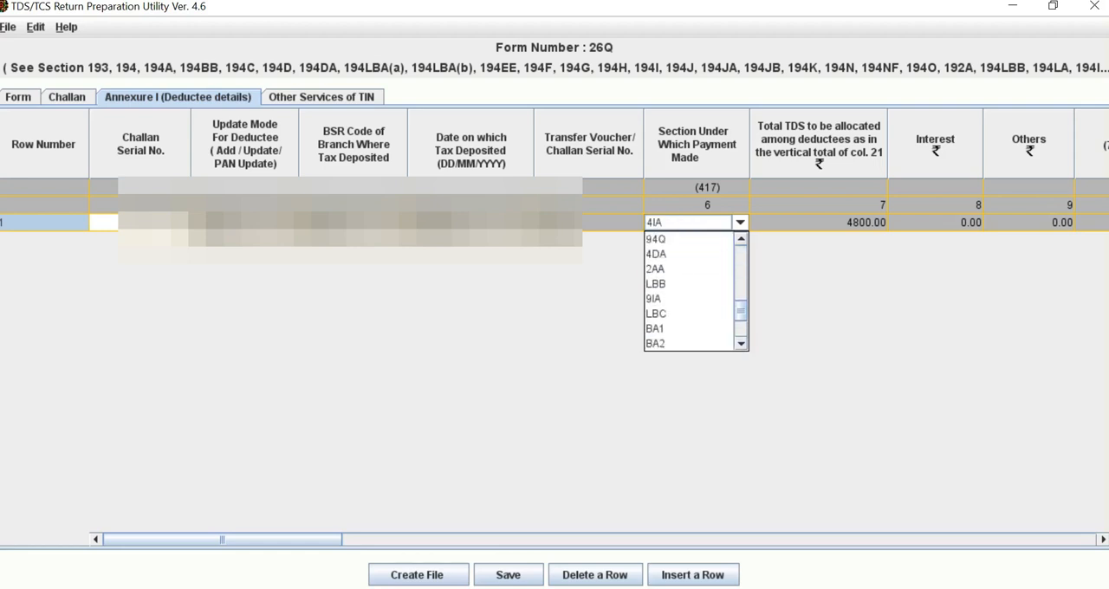
{"action": "scroll", "coordinate": [689, 290], "scroll_direction": "up", "scroll_amount": 3}
{"action": "scroll", "coordinate": [689, 290], "scroll_direction": "up", "scroll_amount": 5}
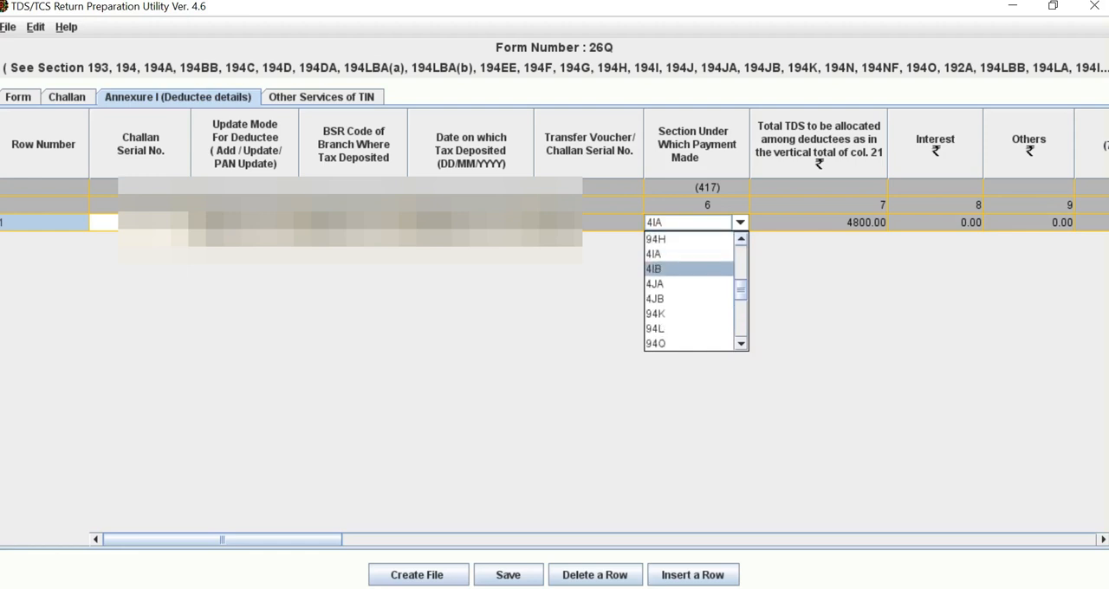
{"action": "left_click", "coordinate": [688, 253]}
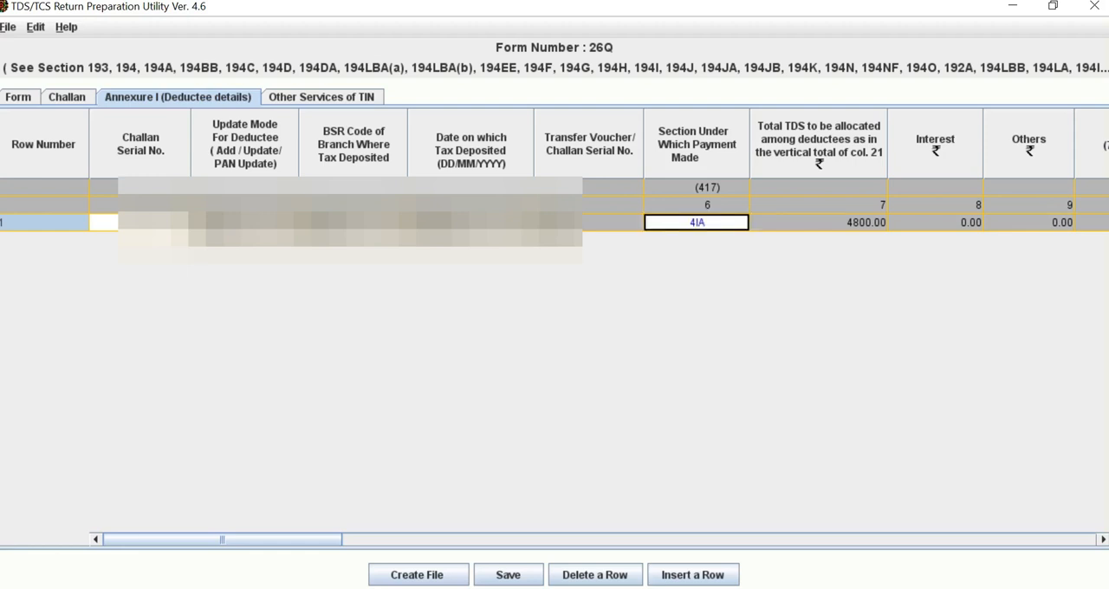
Step: Enter the deductee's PAN in the first row of Annexure I
{"action": "left_click_drag", "start_coordinate": [223, 540], "coordinate": [419, 539]}
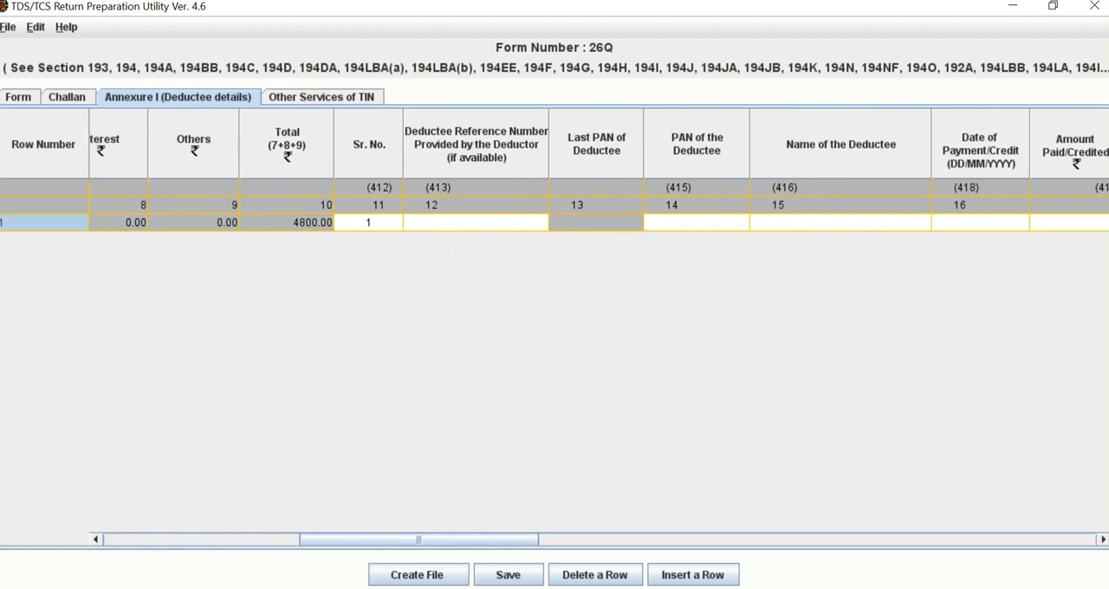
{"action": "left_click", "coordinate": [705, 223]}
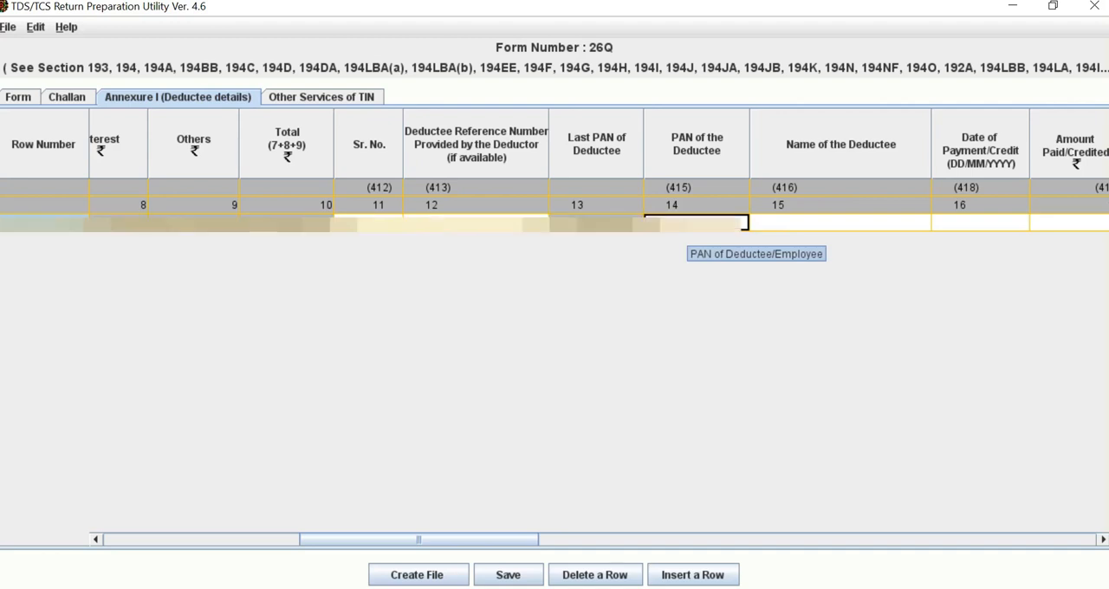
{"action": "double_click", "coordinate": [687, 225]}
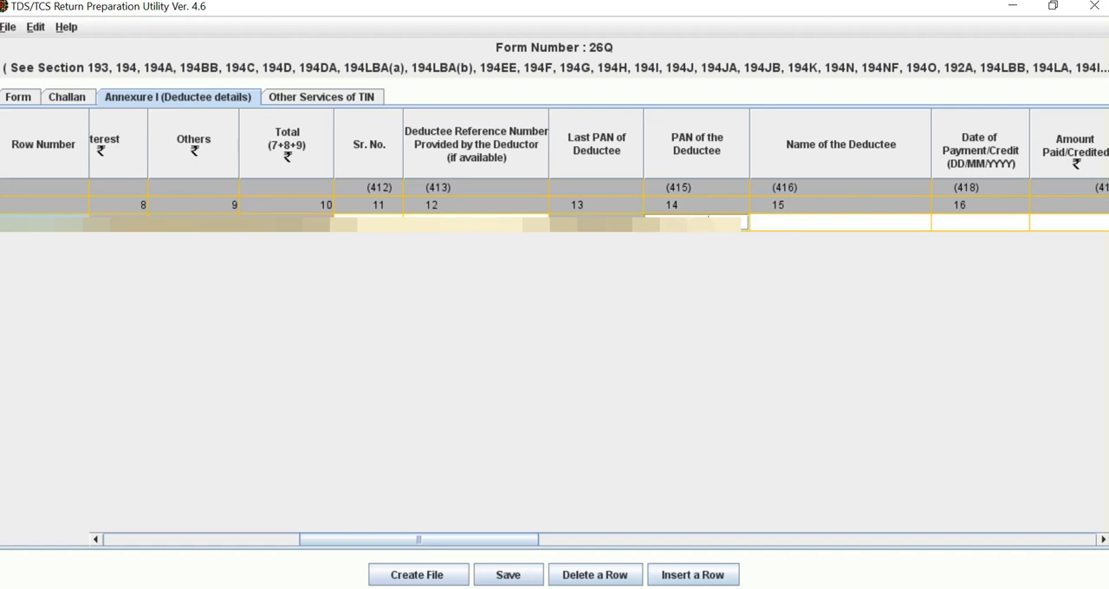
{"action": "left_click", "coordinate": [840, 223]}
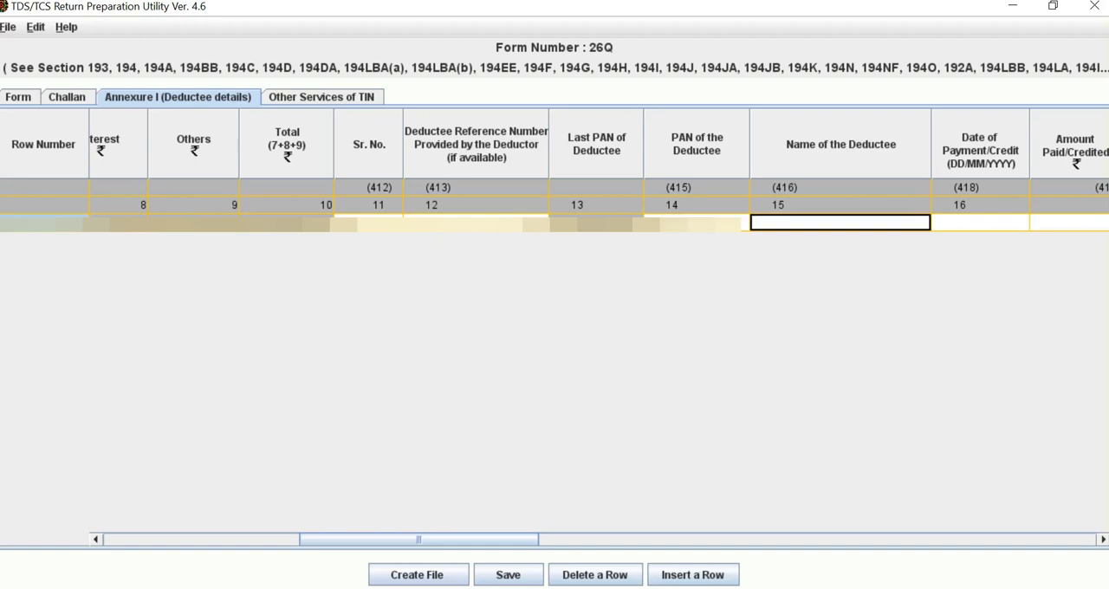
Step: Enter PRATEEK STYLOME APARTMENT OWNER ASSOCIATION as the name of the deductee in the first row of Annexure I
{"action": "type", "text": "PRATEE"}
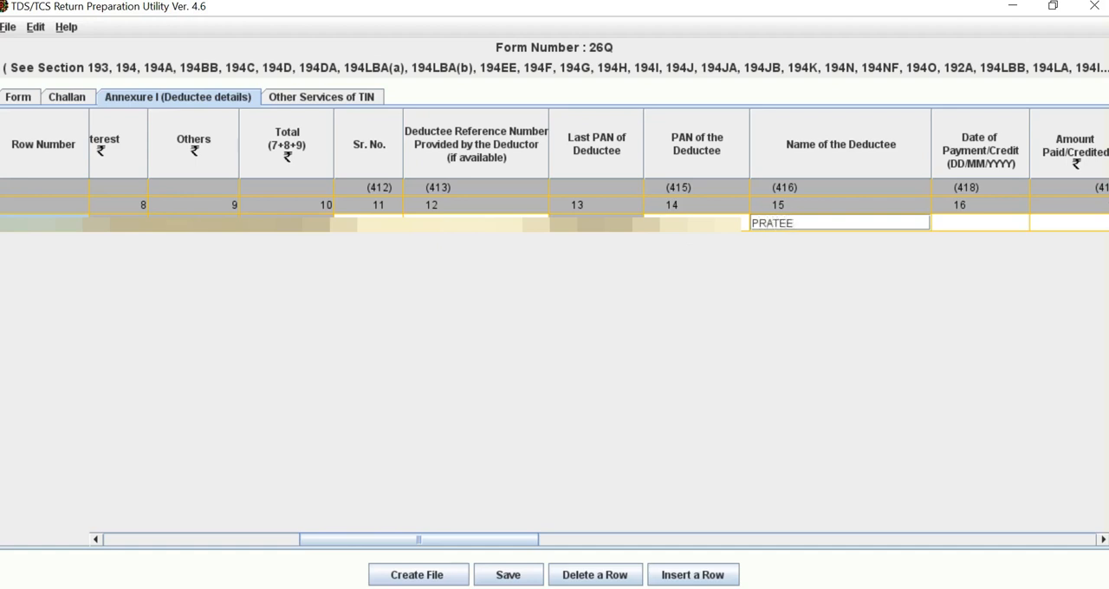
{"action": "type", "text": "K STYLOME APP"}
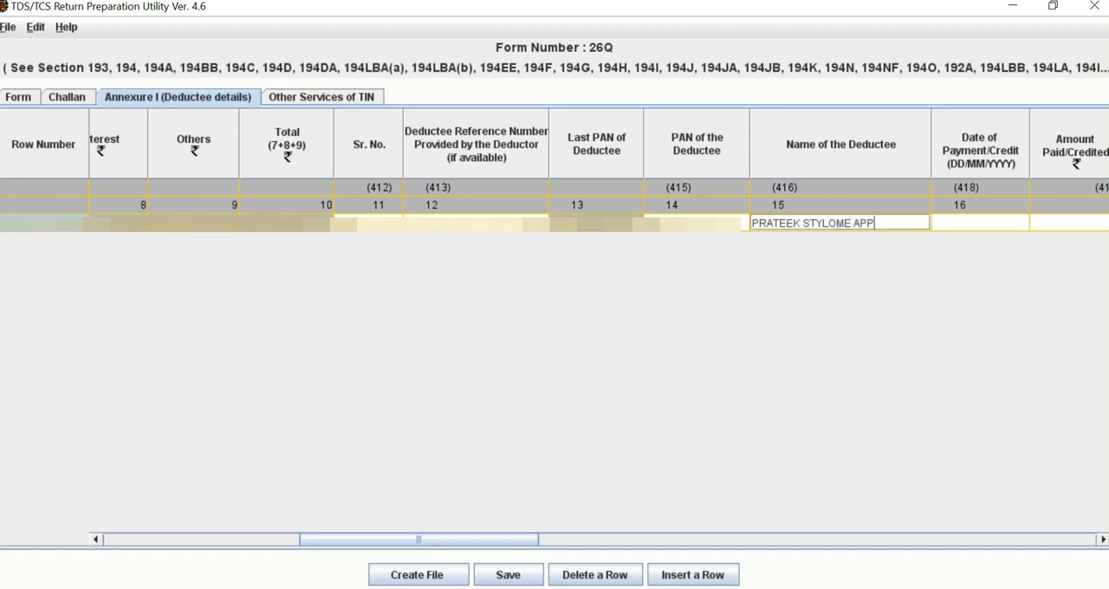
{"action": "key", "text": "BackSpace"}
{"action": "type", "text": "ARTMENT OWNER ASSOCIA"}
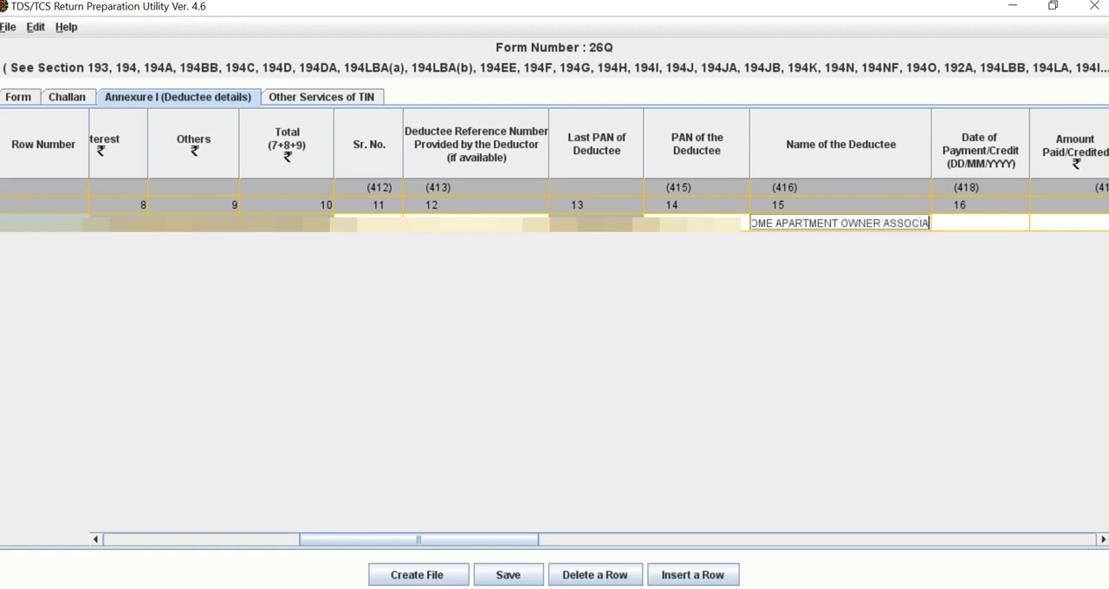
{"action": "type", "text": "TION"}
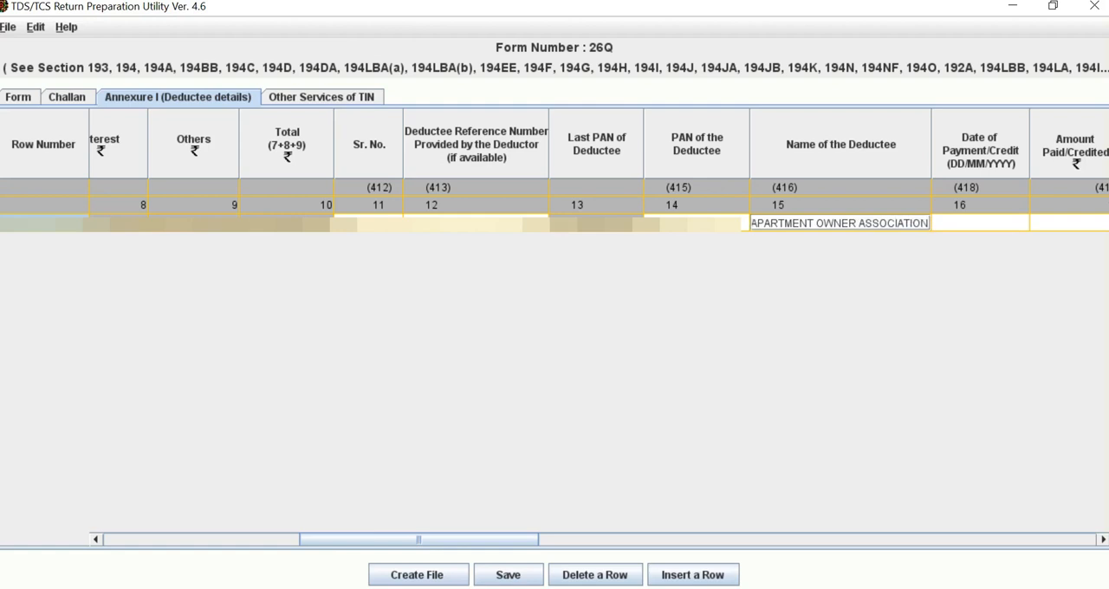
Step: Set the date of payment or credit for the first deductee row to 31/01/2023
{"action": "left_click_drag", "start_coordinate": [419, 539], "coordinate": [506, 540]}
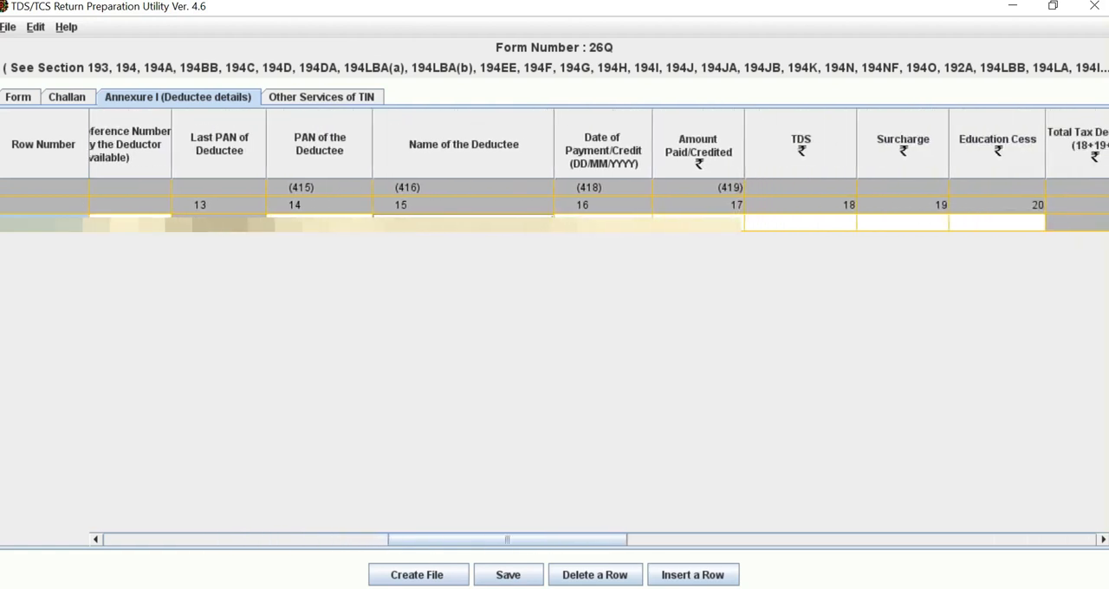
{"action": "left_click", "coordinate": [603, 223]}
{"action": "double_click", "coordinate": [602, 223]}
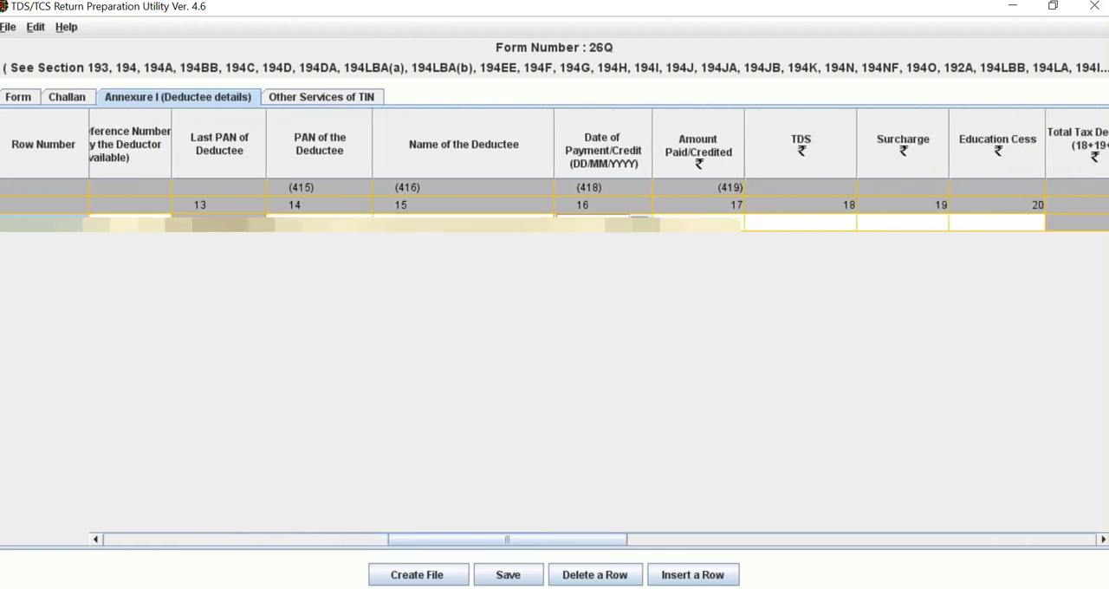
{"action": "left_click", "coordinate": [639, 223]}
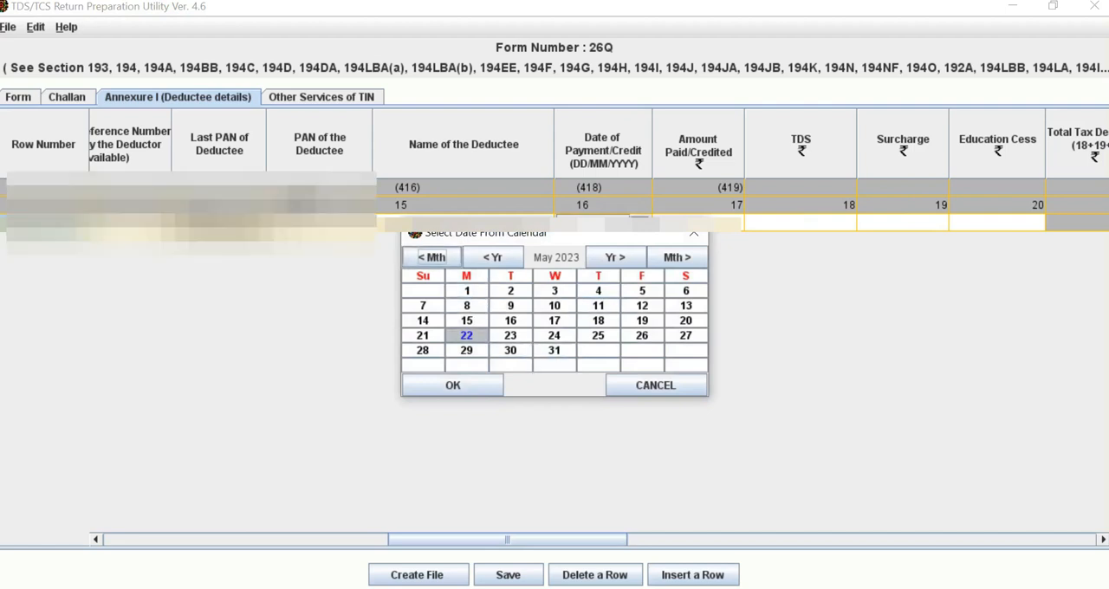
{"action": "left_click", "coordinate": [432, 257]}
{"action": "left_click", "coordinate": [432, 257]}
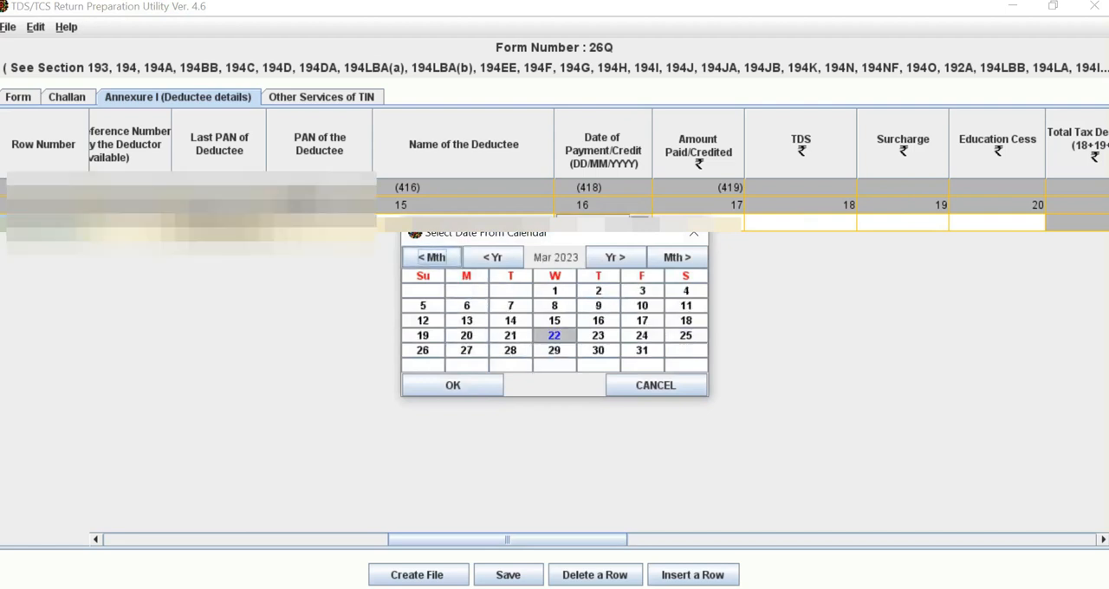
{"action": "left_click", "coordinate": [431, 258]}
{"action": "left_click", "coordinate": [431, 257]}
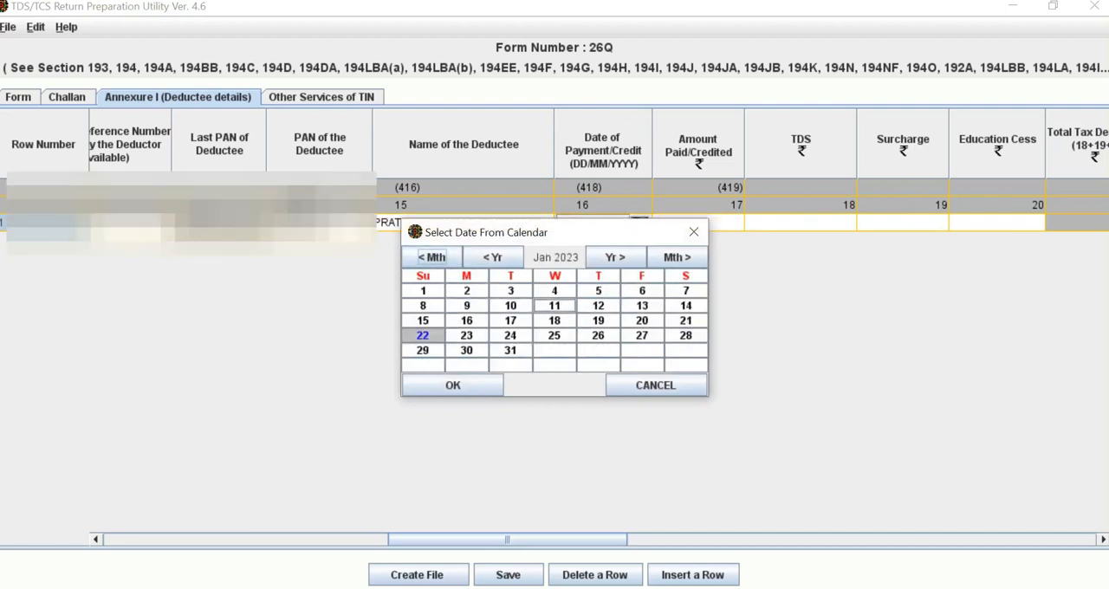
{"action": "left_click", "coordinate": [510, 350]}
{"action": "left_click", "coordinate": [452, 385]}
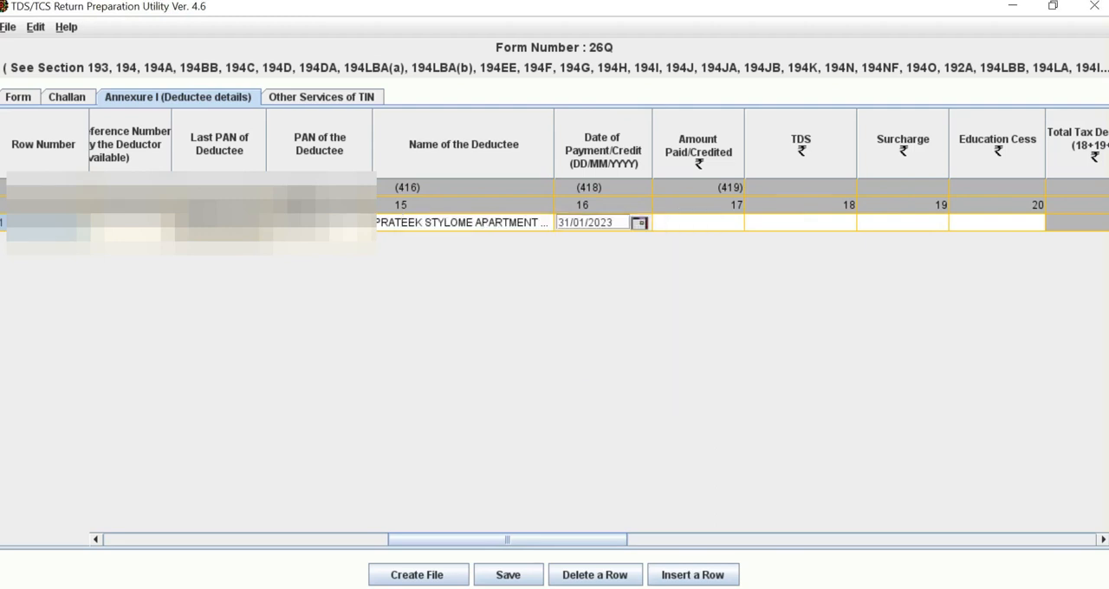
Step: Enter 48000 as the amount paid or credited and 4800 as the TDS for the deductee
{"action": "left_click", "coordinate": [698, 222]}
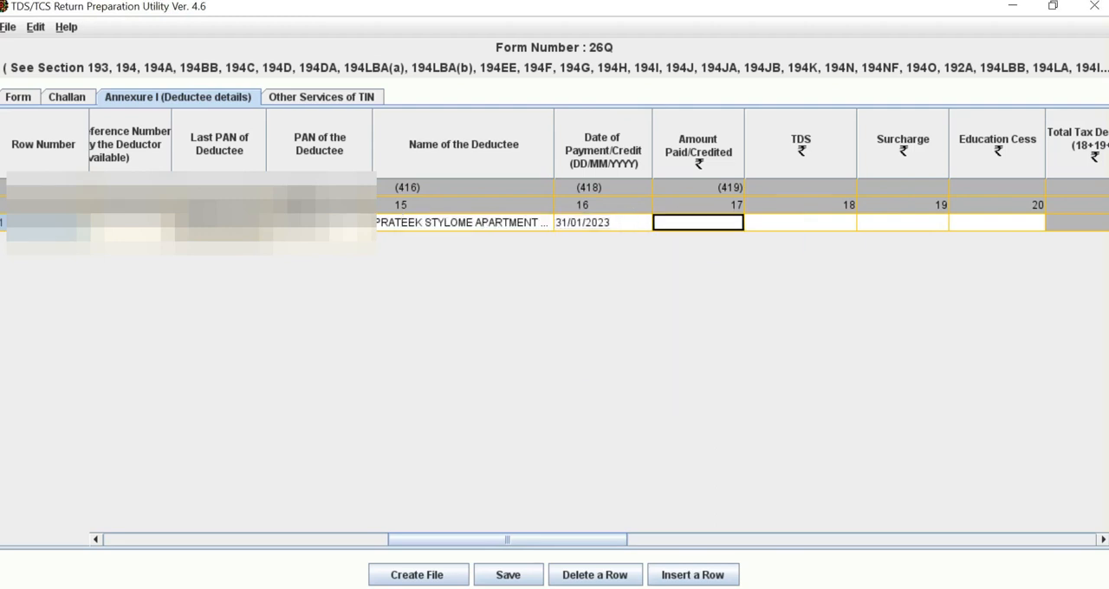
{"action": "type", "text": "48000"}
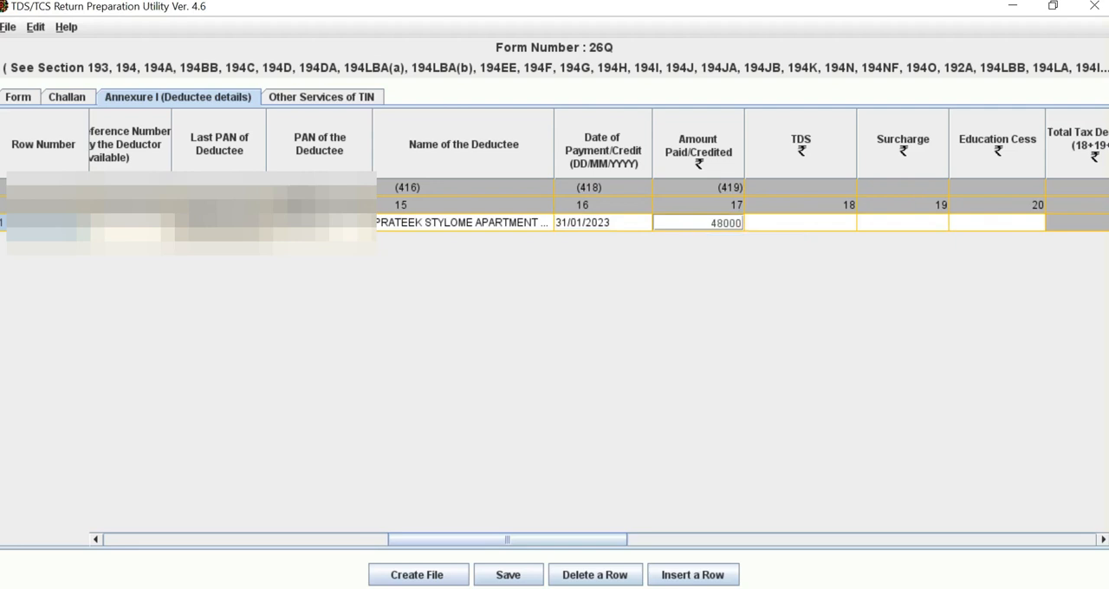
{"action": "left_click", "coordinate": [801, 223]}
{"action": "type", "text": "4800"}
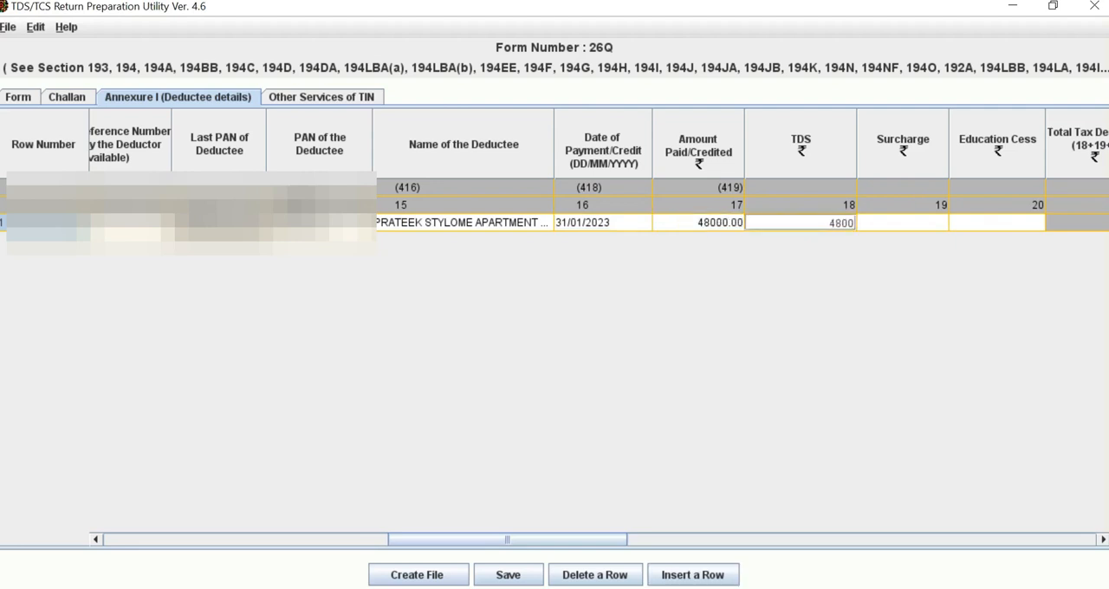
Step: Set both the surcharge and the education cess to 0 for the first deductee row
{"action": "left_click_drag", "start_coordinate": [555, 539], "coordinate": [628, 539]}
{"action": "left_click", "coordinate": [589, 222]}
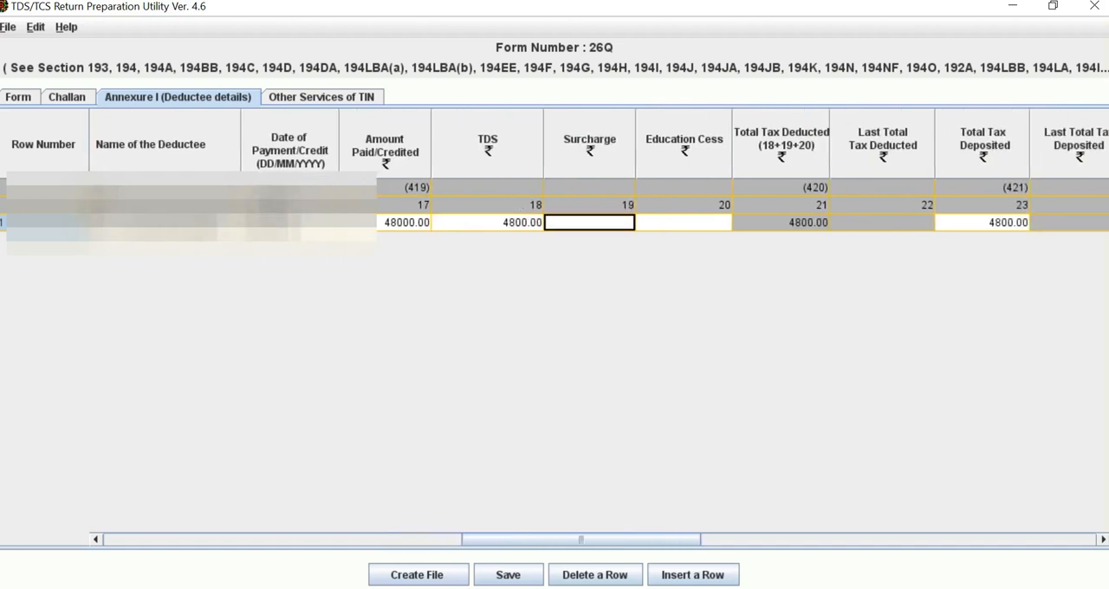
{"action": "type", "text": "00"}
{"action": "key", "text": "Tab"}
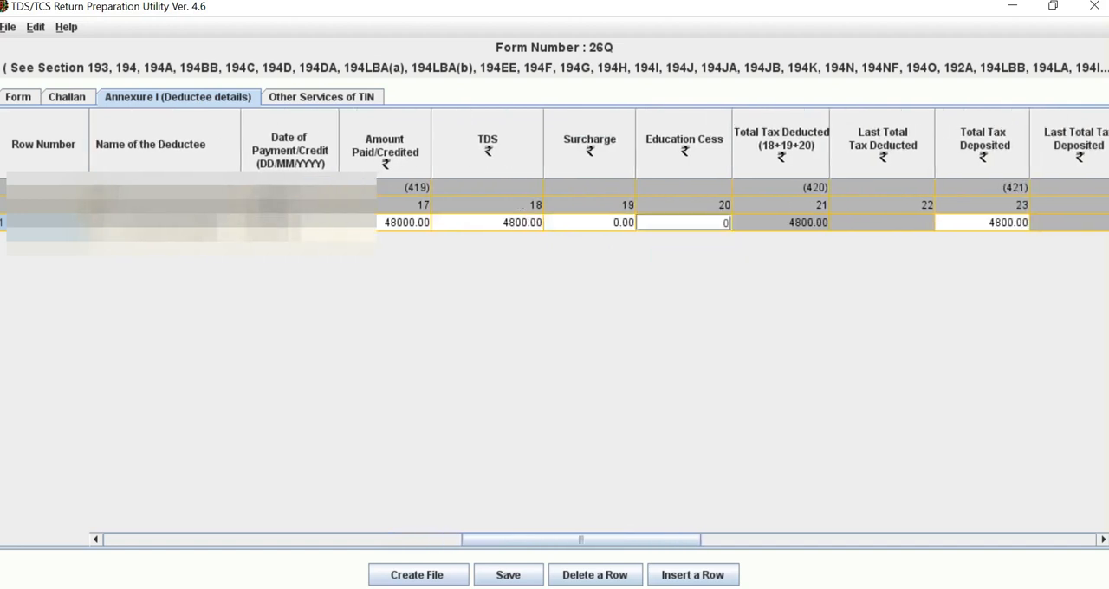
{"action": "type", "text": "0"}
Step: Set the date of deduction for the first deductee row to 31/01/2023
{"action": "left_click_drag", "start_coordinate": [580, 539], "coordinate": [630, 540]}
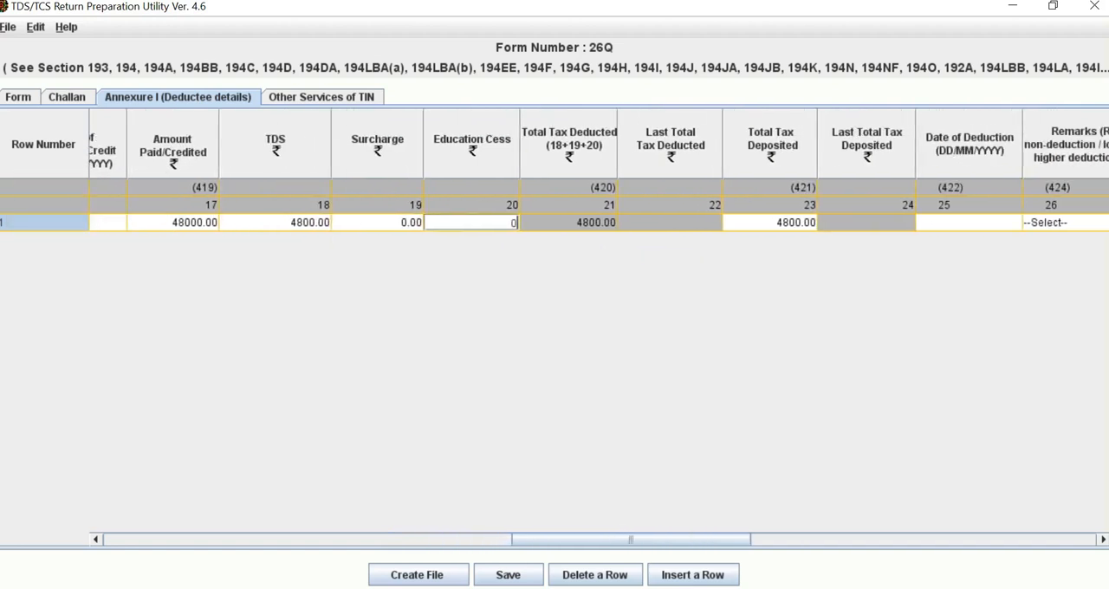
{"action": "left_click", "coordinate": [968, 223]}
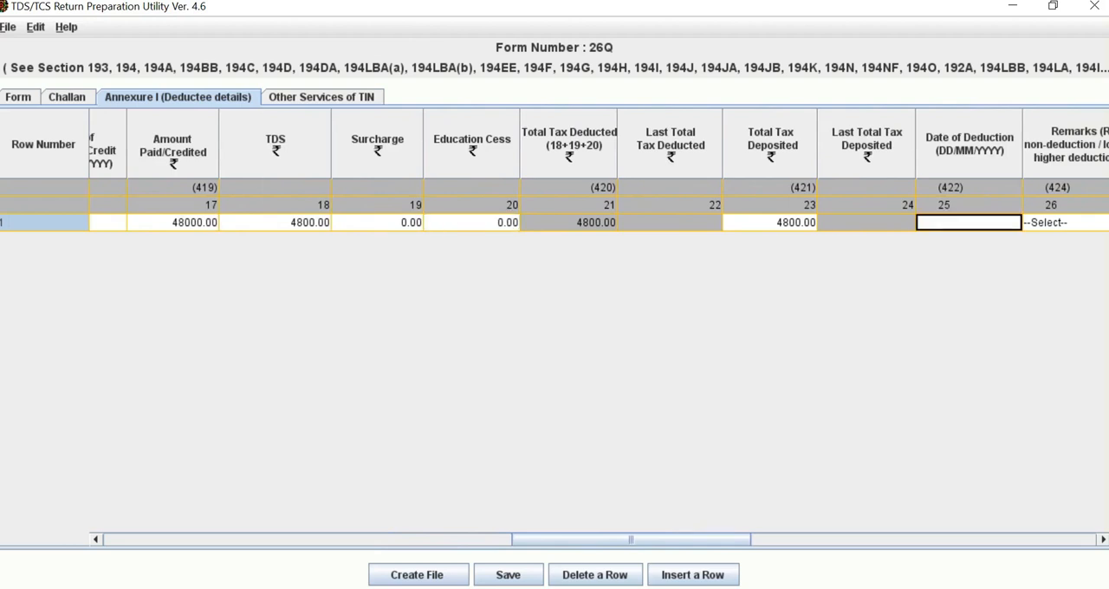
{"action": "left_click", "coordinate": [1013, 223]}
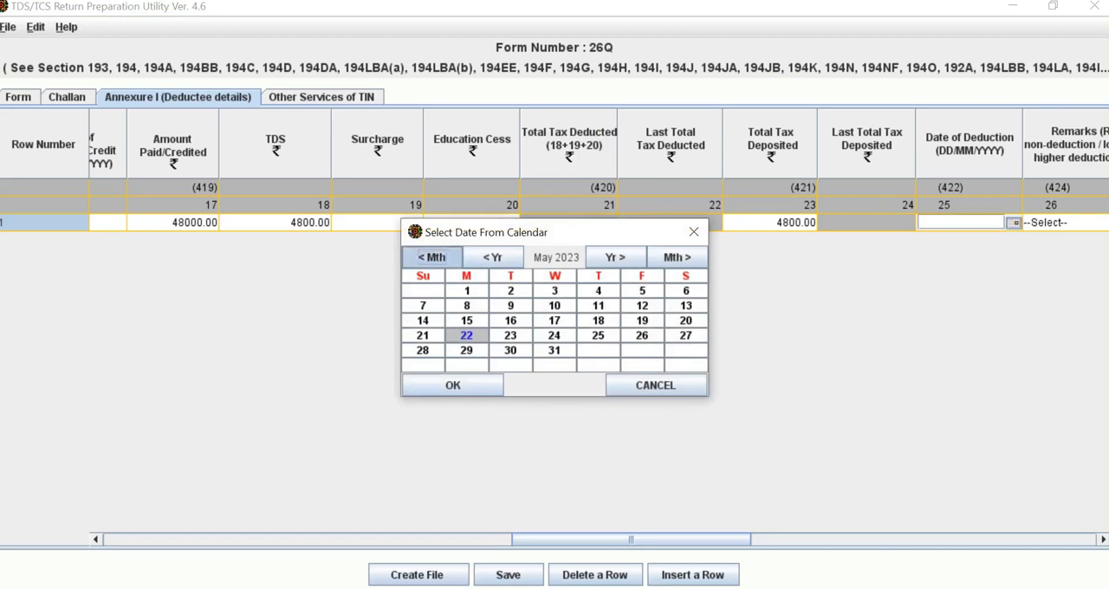
{"action": "left_click", "coordinate": [431, 257]}
{"action": "left_click", "coordinate": [431, 258]}
{"action": "left_click", "coordinate": [431, 257]}
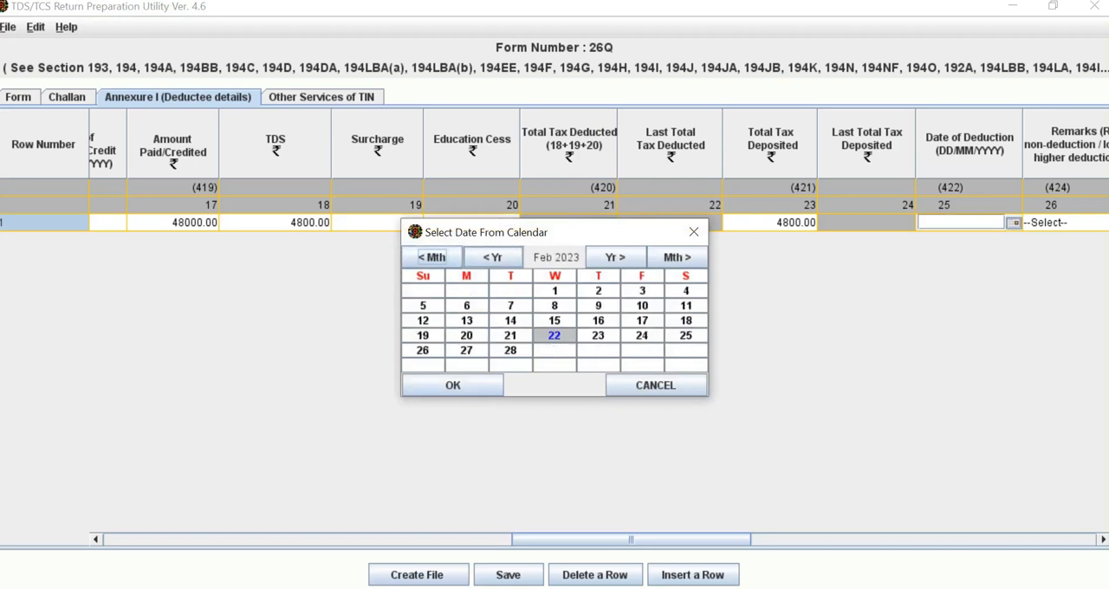
{"action": "left_click", "coordinate": [431, 258]}
{"action": "left_click", "coordinate": [510, 350]}
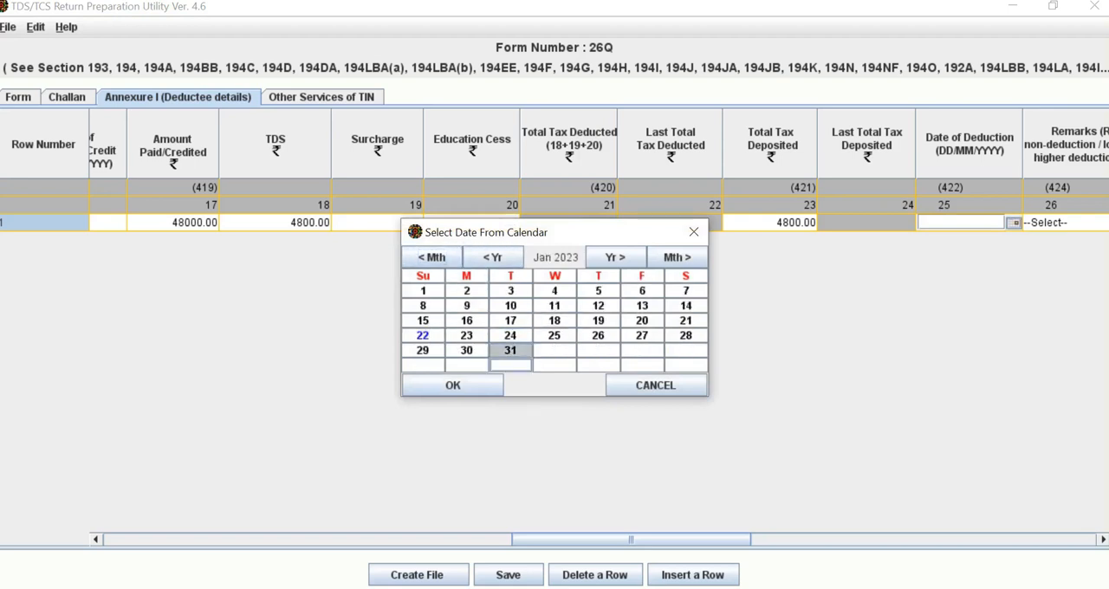
{"action": "left_click", "coordinate": [452, 386]}
Step: Check the options for the deductee's remarks and deductee code, keeping --Select-- and 02 respectively
{"action": "left_click_drag", "start_coordinate": [631, 540], "coordinate": [734, 539]}
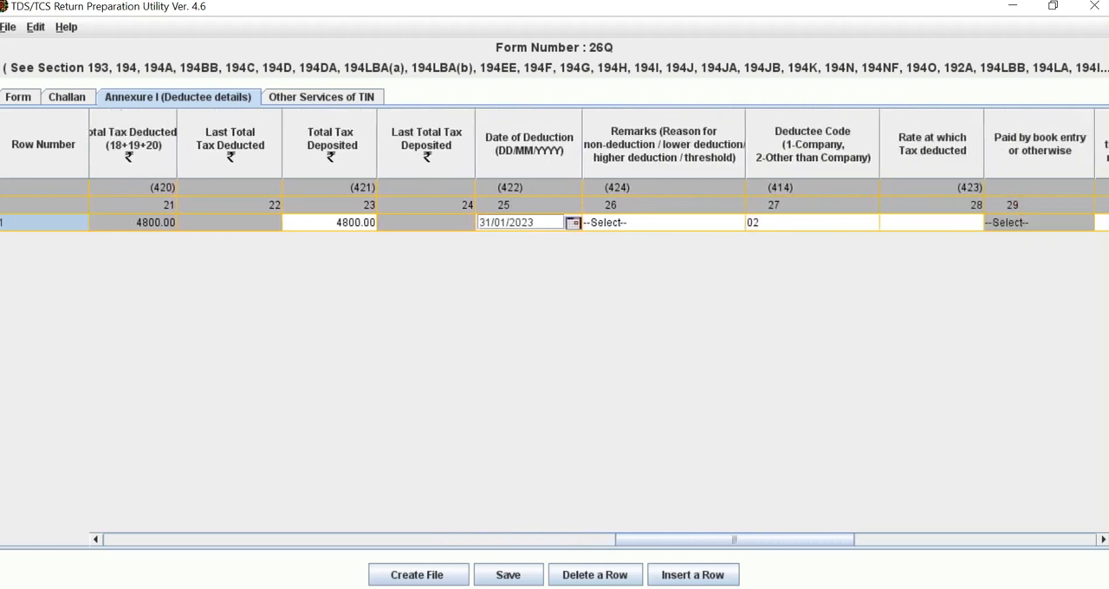
{"action": "left_click", "coordinate": [664, 222]}
{"action": "left_click", "coordinate": [664, 223]}
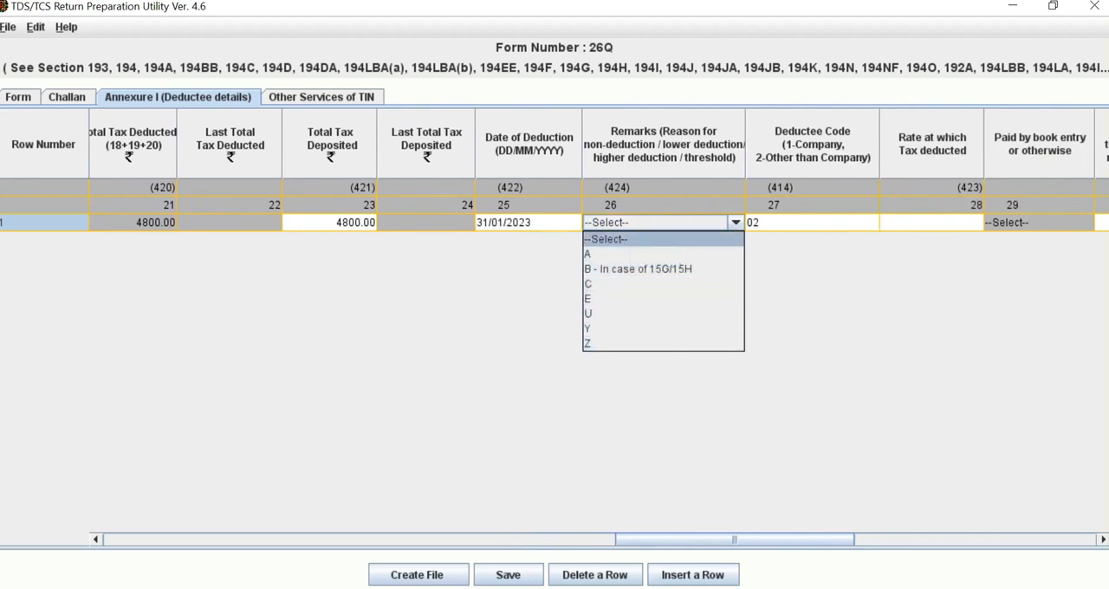
{"action": "left_click", "coordinate": [630, 238]}
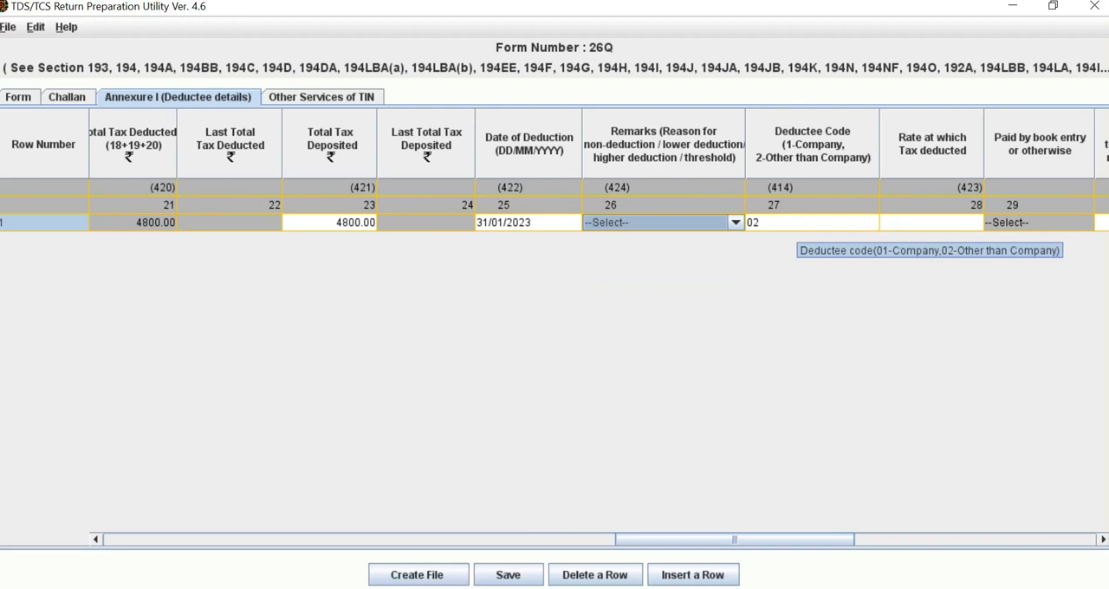
{"action": "left_click", "coordinate": [797, 224]}
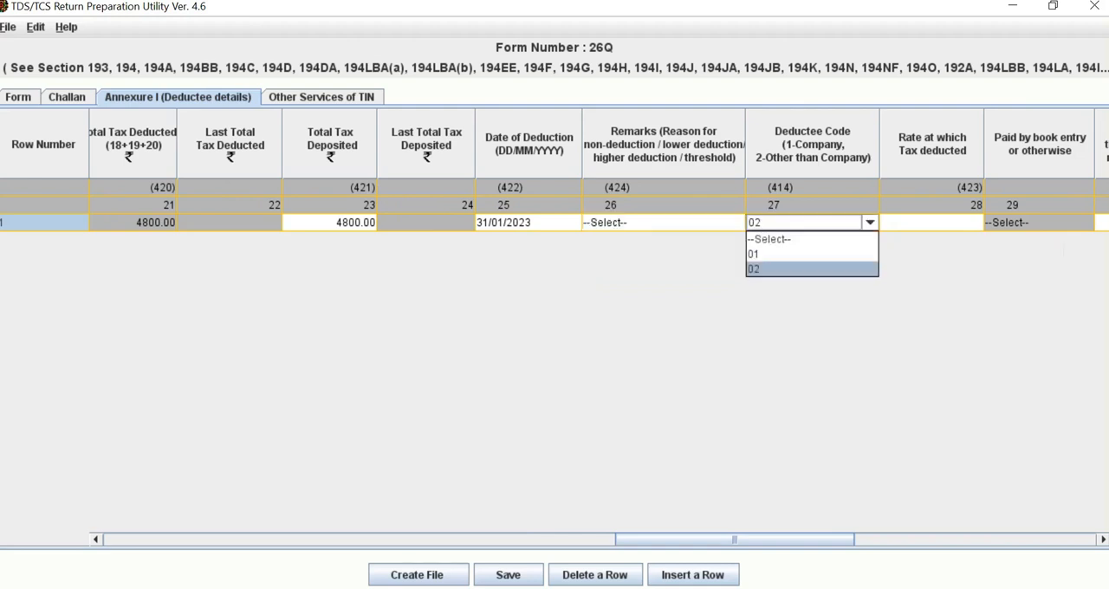
{"action": "left_click", "coordinate": [797, 225]}
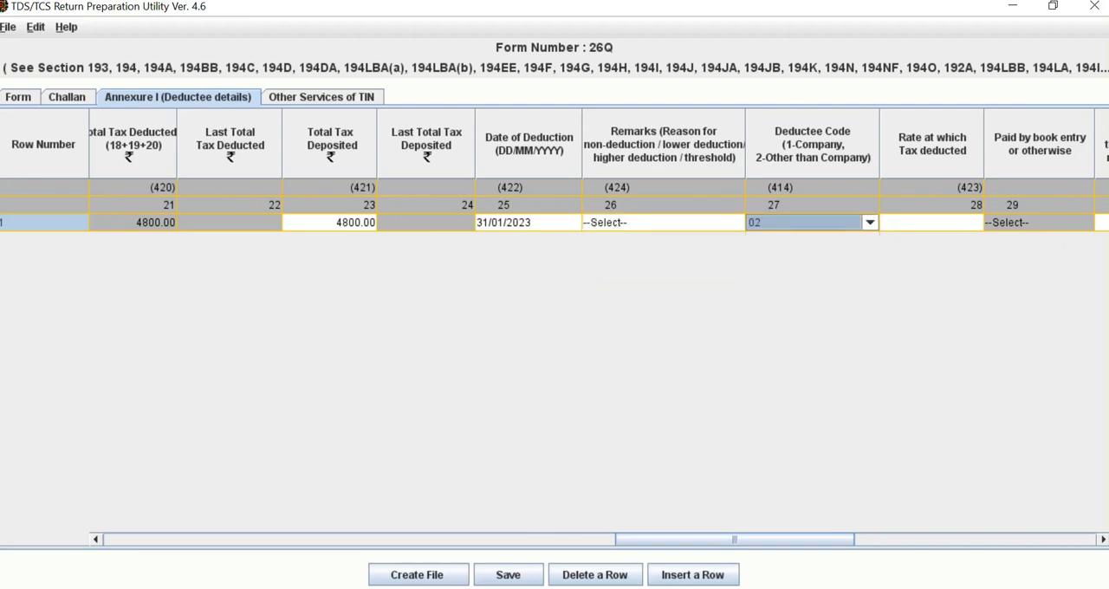
Step: Set the rate at which tax is deducted to 10.00 for the first deductee row
{"action": "left_click_drag", "start_coordinate": [735, 540], "coordinate": [809, 540]}
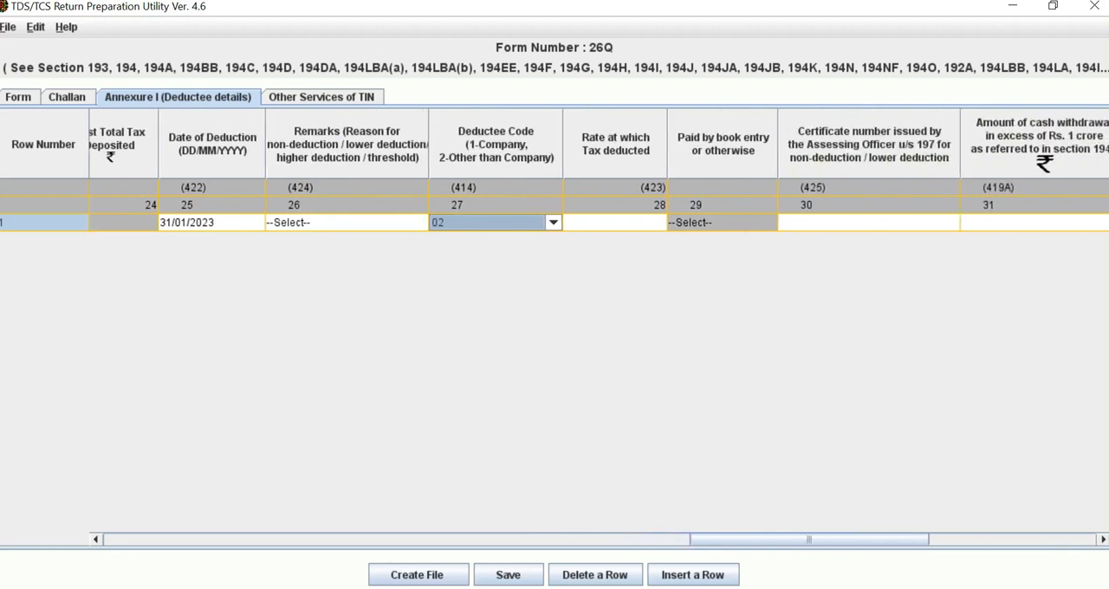
{"action": "left_click", "coordinate": [614, 223]}
{"action": "type", "text": "10"}
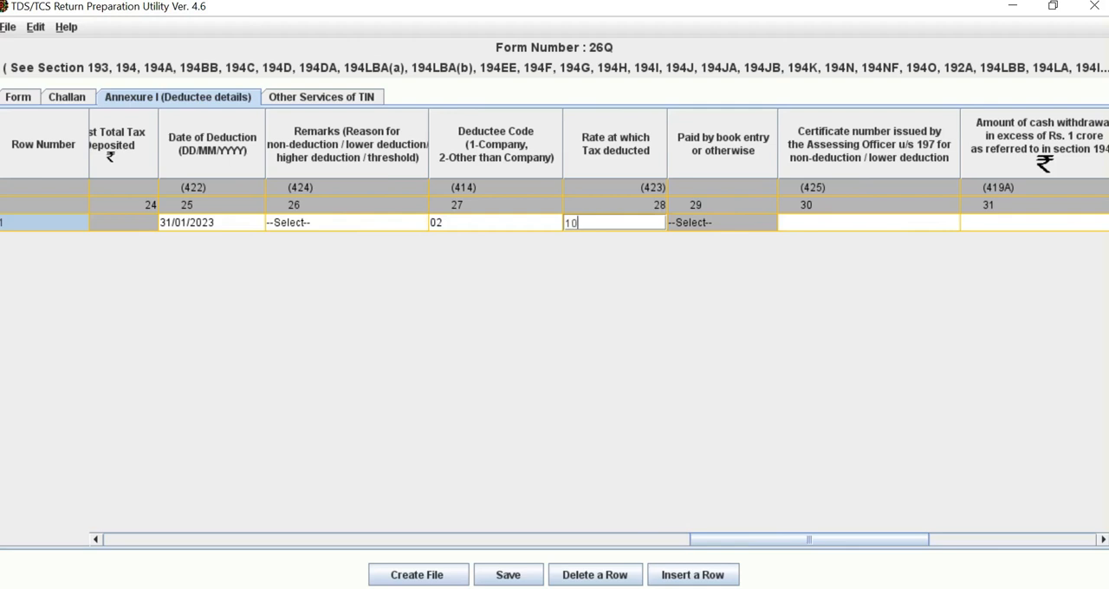
{"action": "type", "text": ".00"}
{"action": "key", "text": "Tab"}
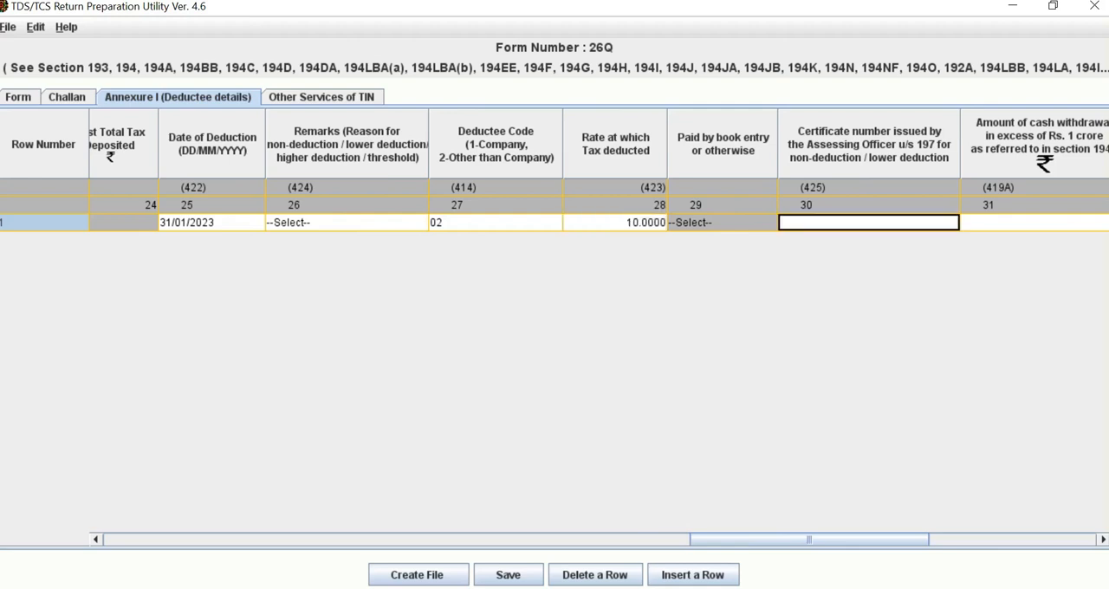
Step: Start creating the return file from the form page and choose the downloaded .csi file as the challan input file
{"action": "left_click_drag", "start_coordinate": [809, 540], "coordinate": [433, 539]}
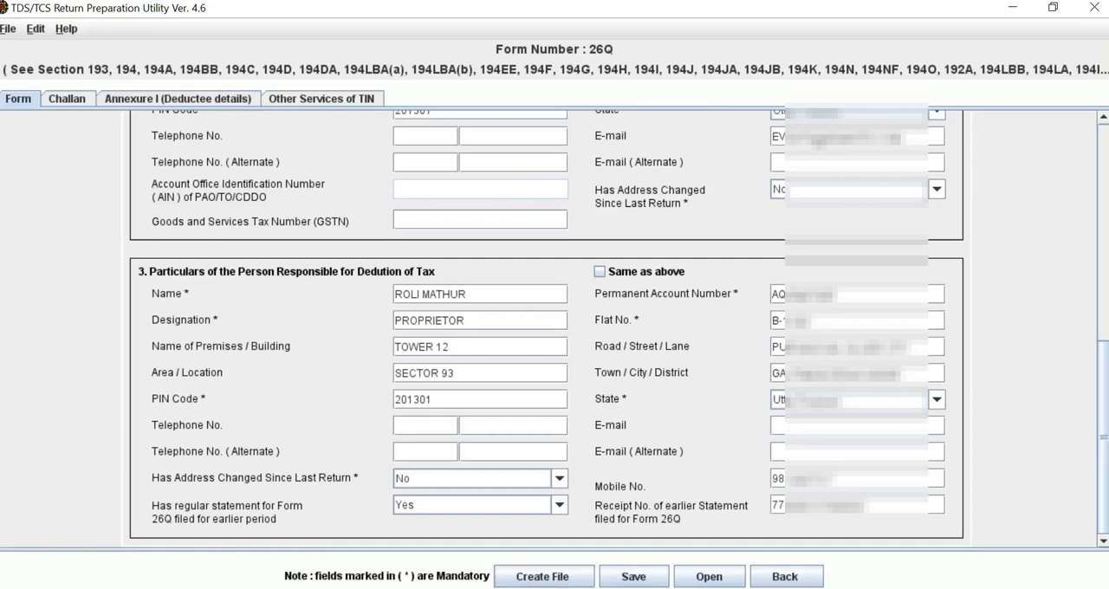
{"action": "left_click", "coordinate": [542, 576]}
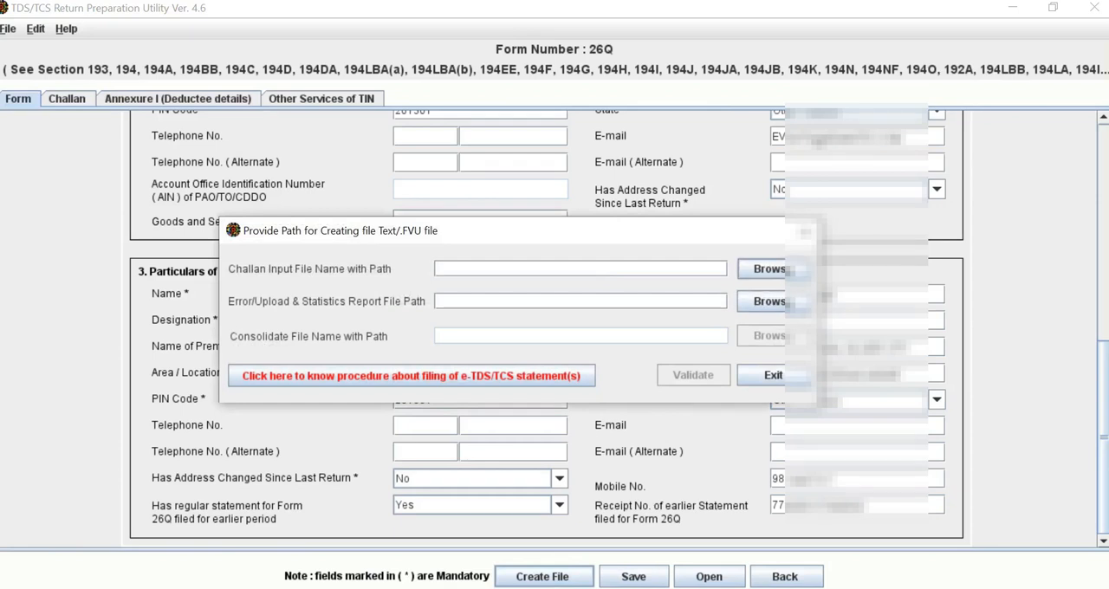
{"action": "left_click", "coordinate": [767, 269]}
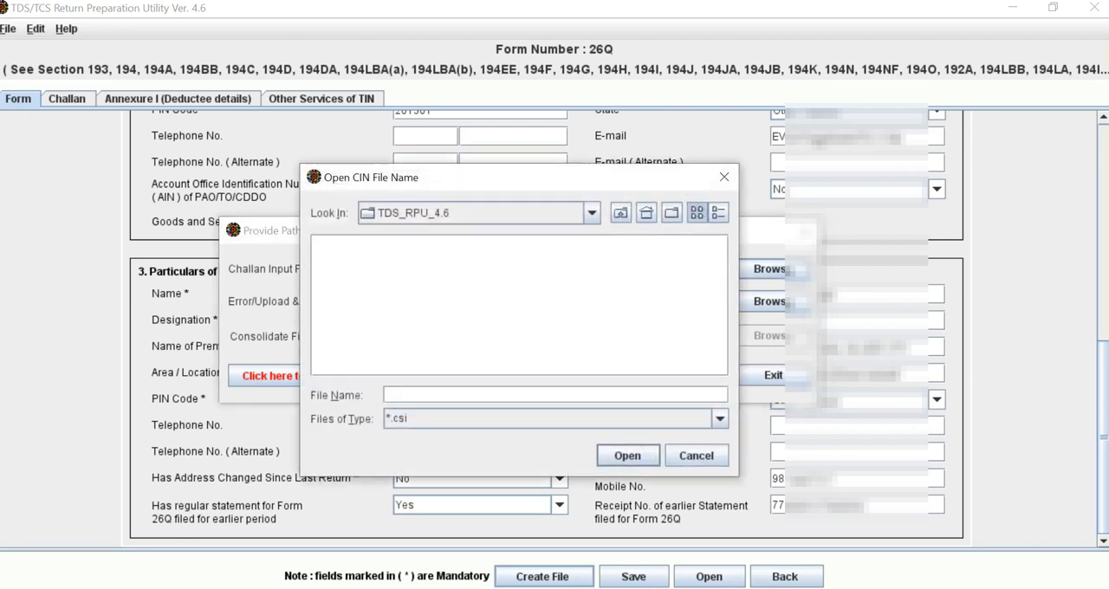
{"action": "left_click", "coordinate": [591, 213]}
{"action": "scroll", "coordinate": [472, 290], "scroll_direction": "up", "scroll_amount": 5}
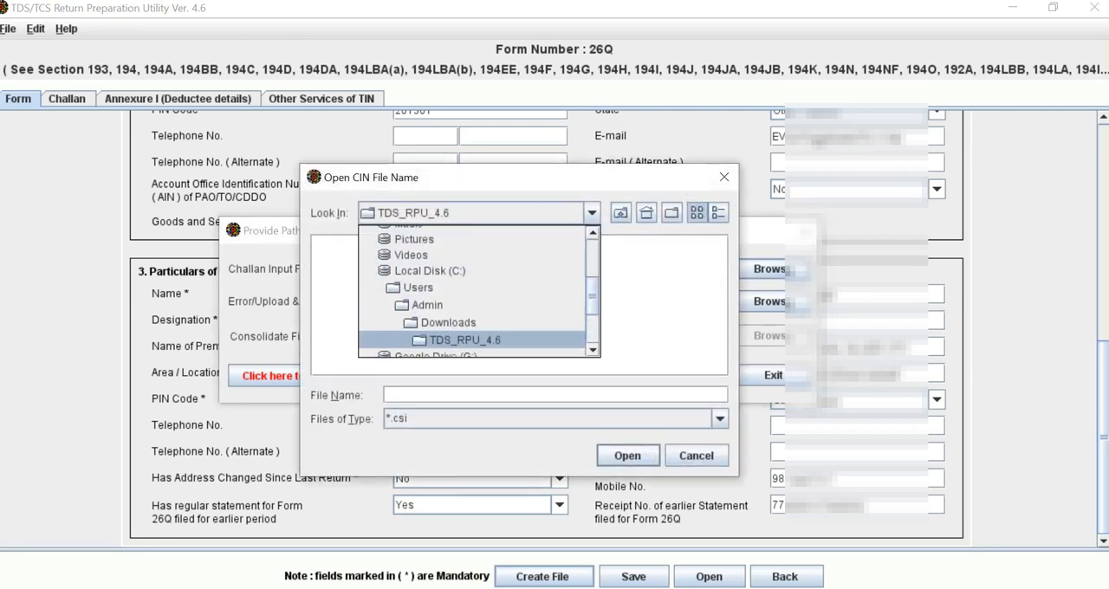
{"action": "left_click", "coordinate": [442, 261]}
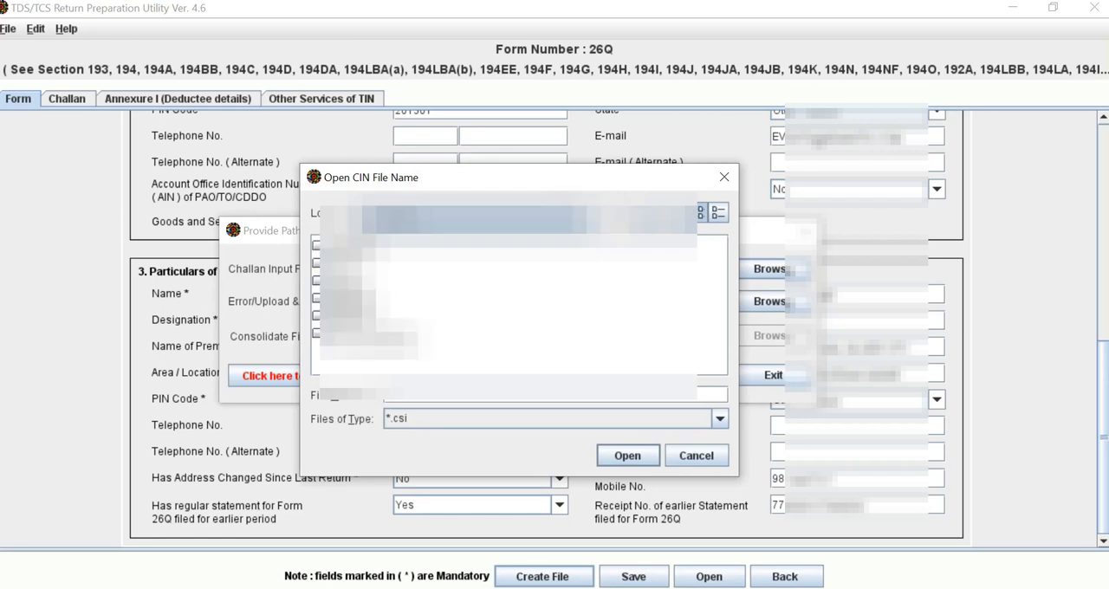
{"action": "double_click", "coordinate": [368, 333]}
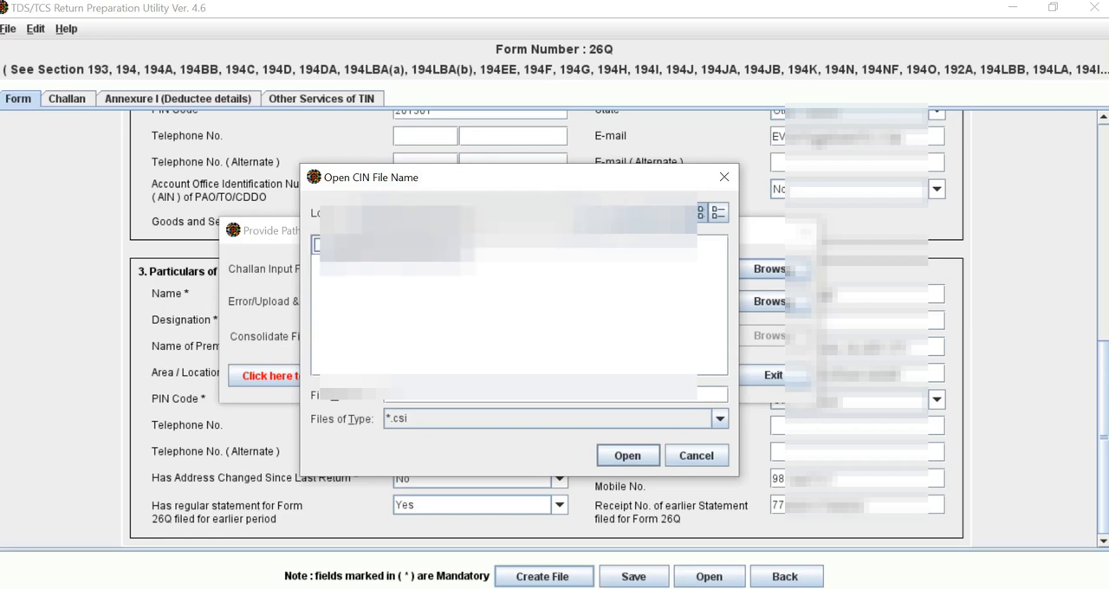
{"action": "left_click", "coordinate": [390, 247]}
{"action": "left_click", "coordinate": [627, 456]}
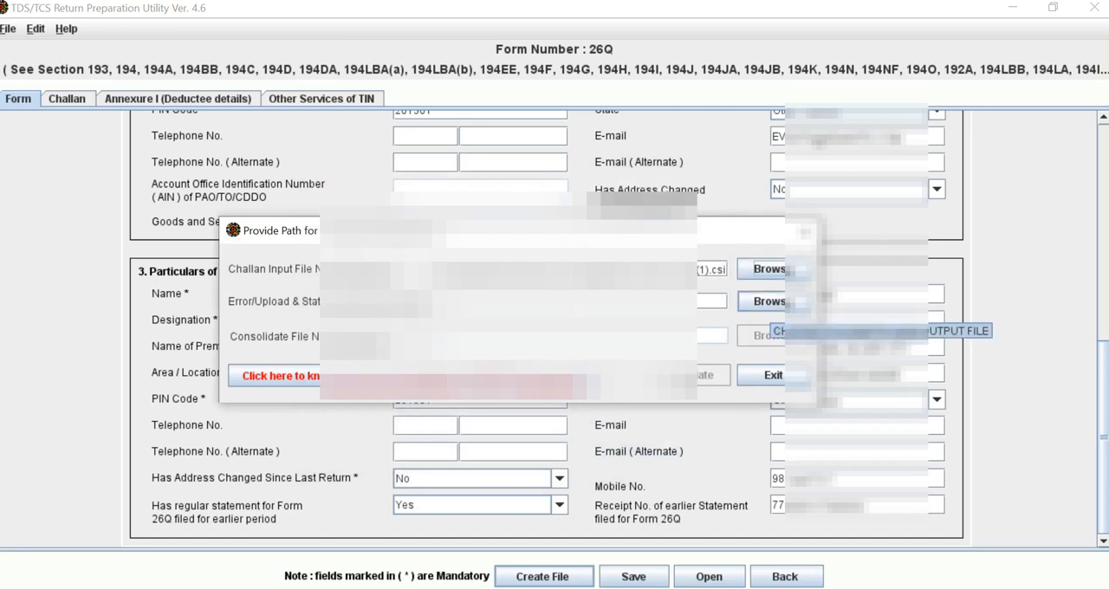
Step: Set the error/upload and statistics report path to the TDS RETURN FILE folder on the Desktop and validate the return file
{"action": "left_click", "coordinate": [768, 300]}
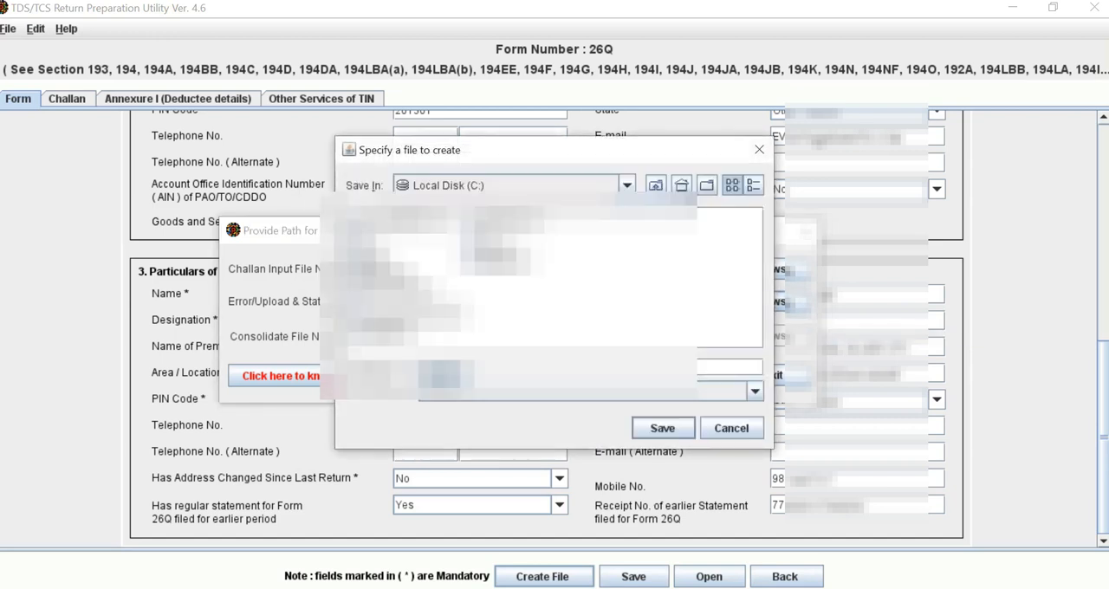
{"action": "left_click", "coordinate": [627, 185]}
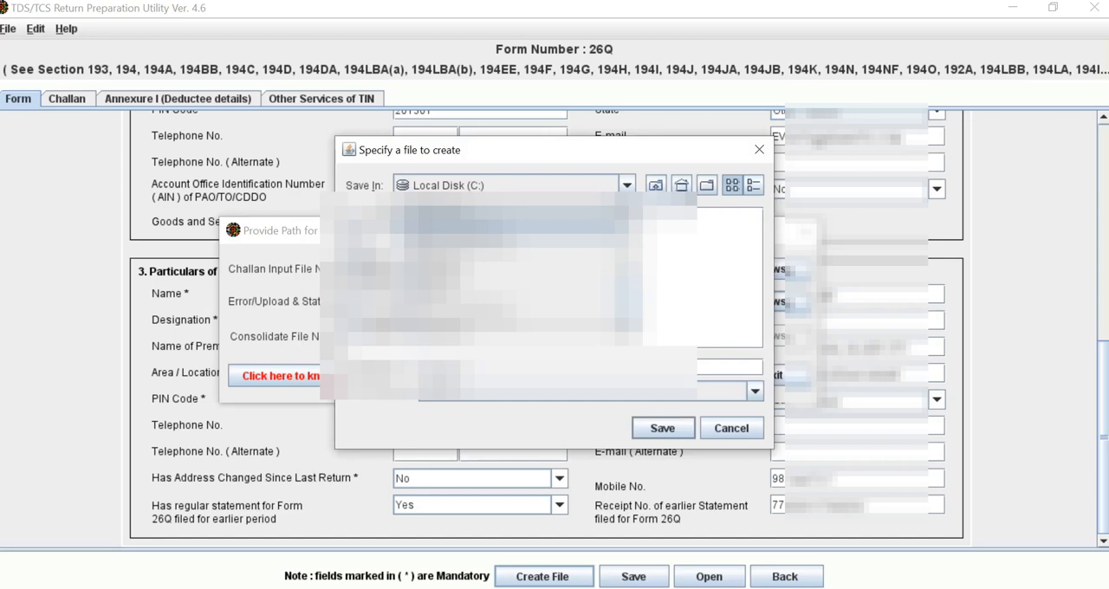
{"action": "double_click", "coordinate": [511, 227]}
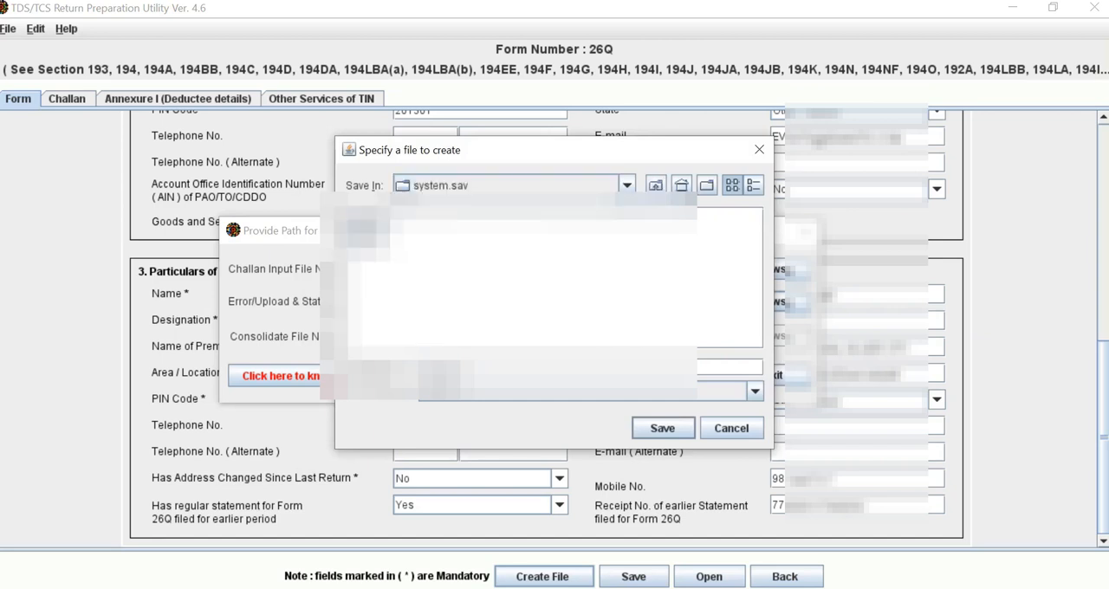
{"action": "left_click", "coordinate": [627, 185]}
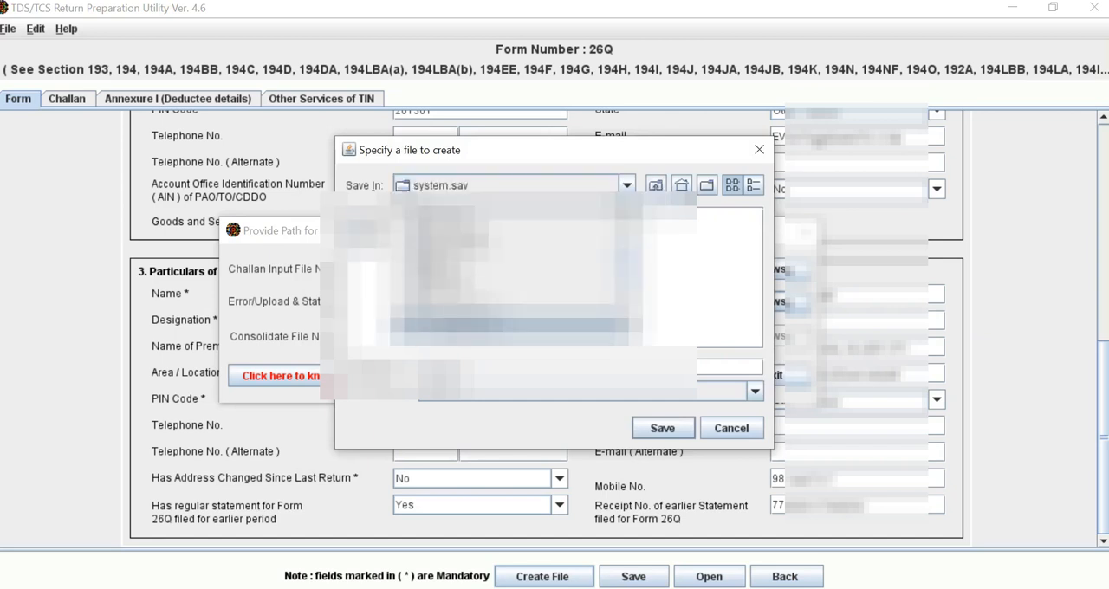
{"action": "left_click", "coordinate": [511, 220]}
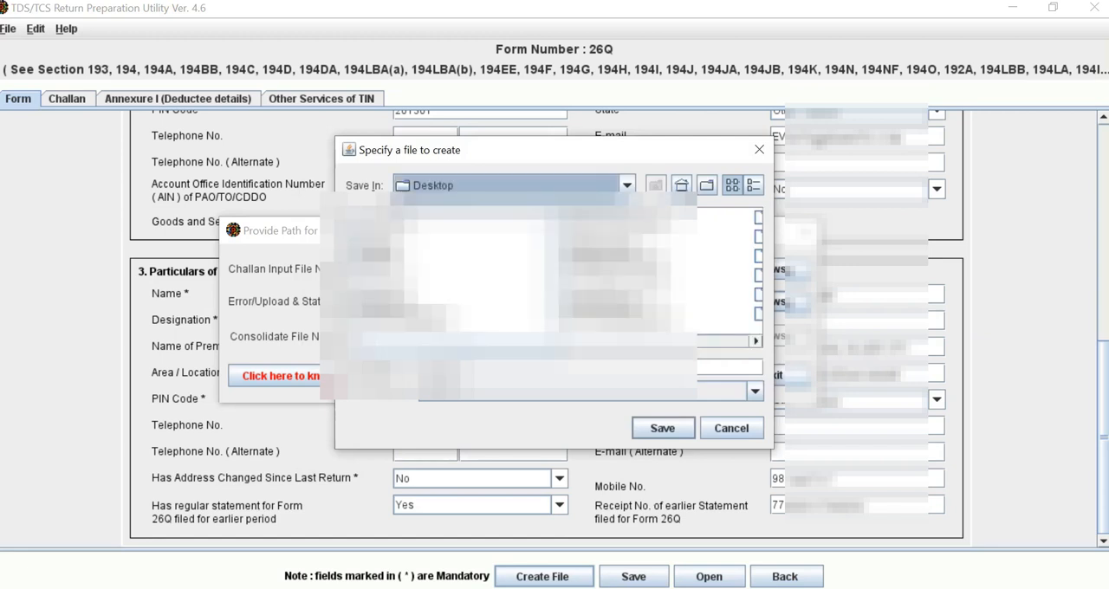
{"action": "double_click", "coordinate": [400, 320]}
{"action": "left_click", "coordinate": [663, 428]}
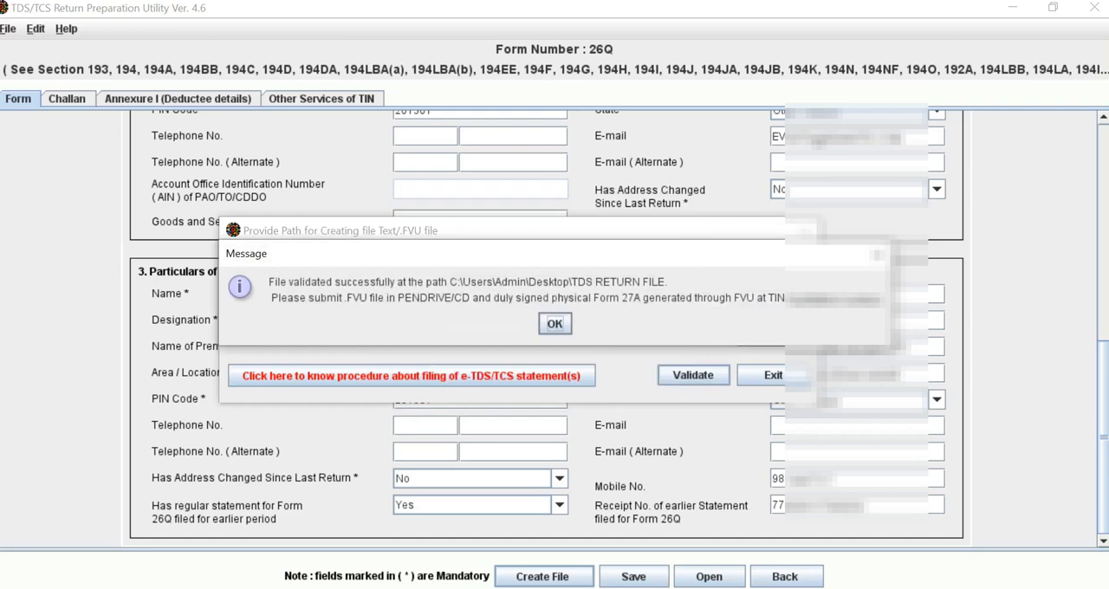
{"action": "key", "text": "Return"}
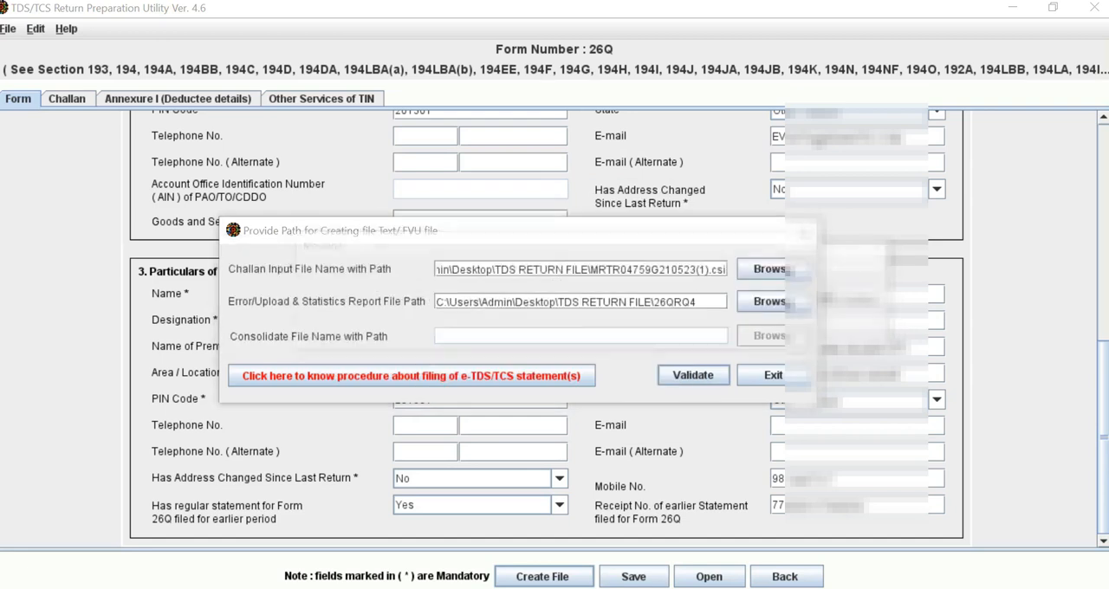
{"action": "key", "text": "Return"}
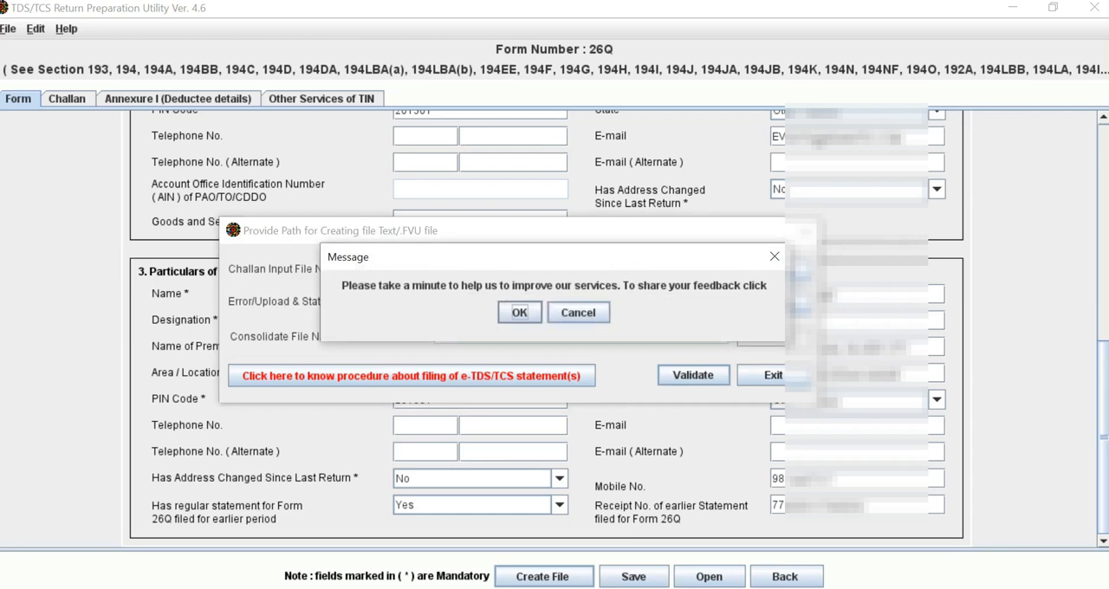
{"action": "key", "text": "Return"}
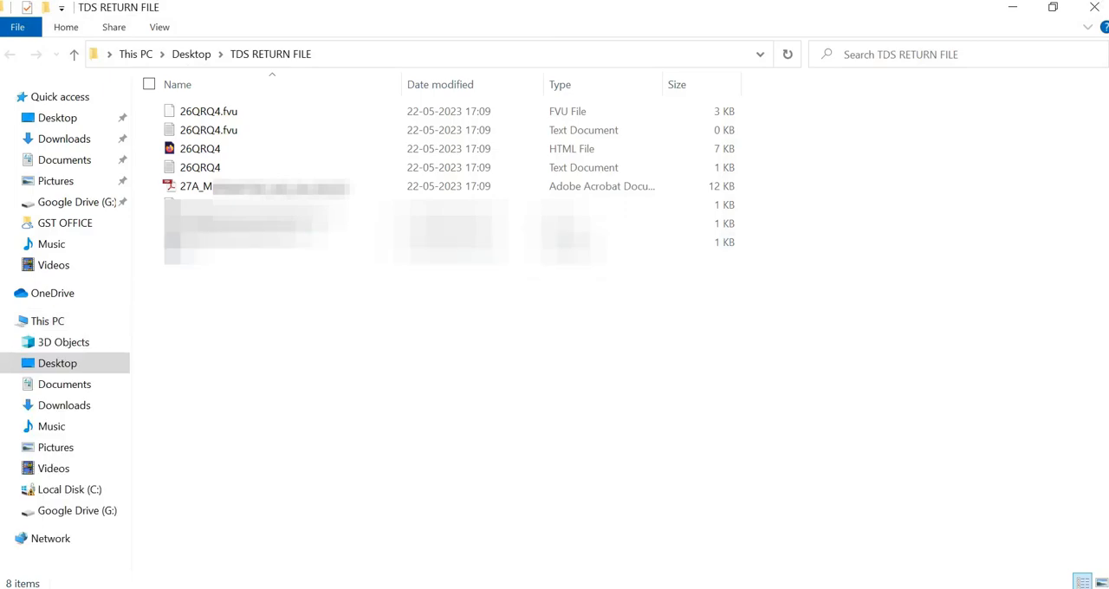
Step: Close the return utility and the open folder windows, and open the TDS RETURN FILE folder from the desktop in full size
{"action": "left_click", "coordinate": [1094, 7]}
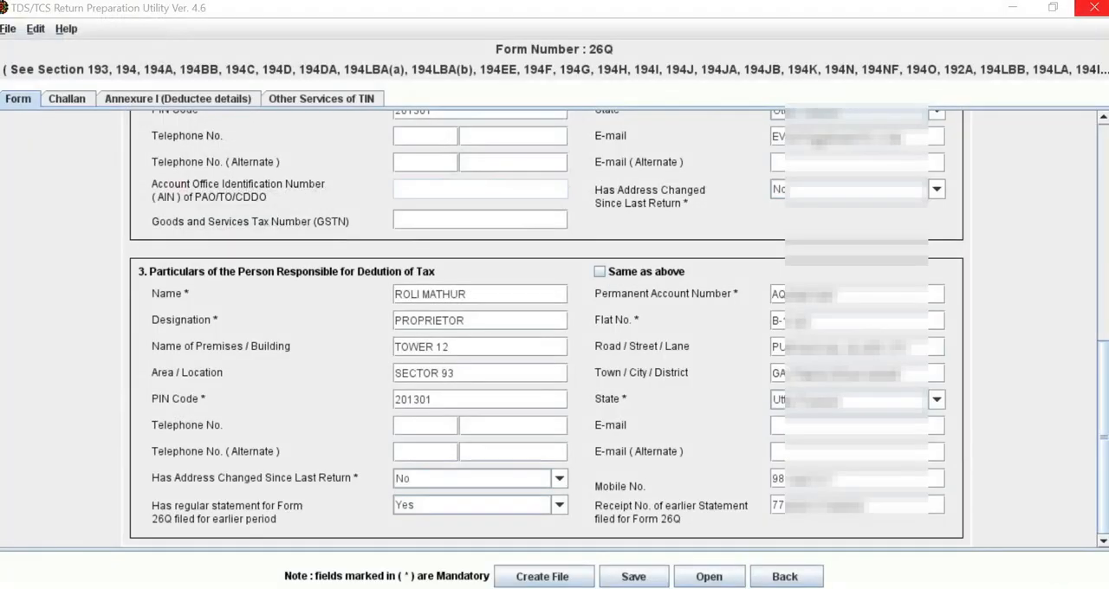
{"action": "left_click", "coordinate": [1093, 7]}
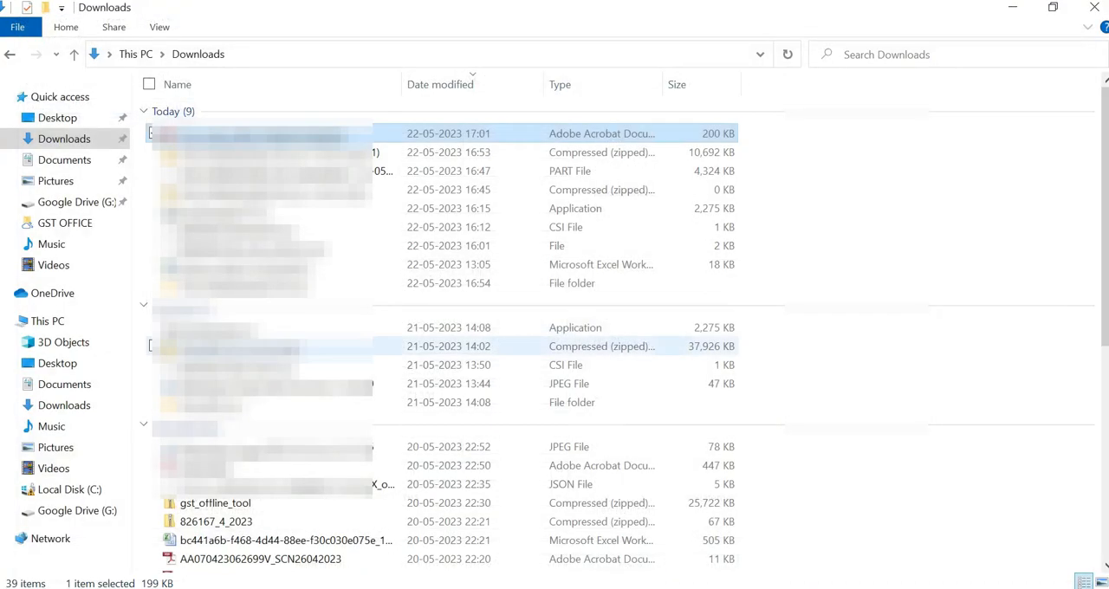
{"action": "left_click", "coordinate": [494, 339]}
{"action": "left_click", "coordinate": [1094, 6]}
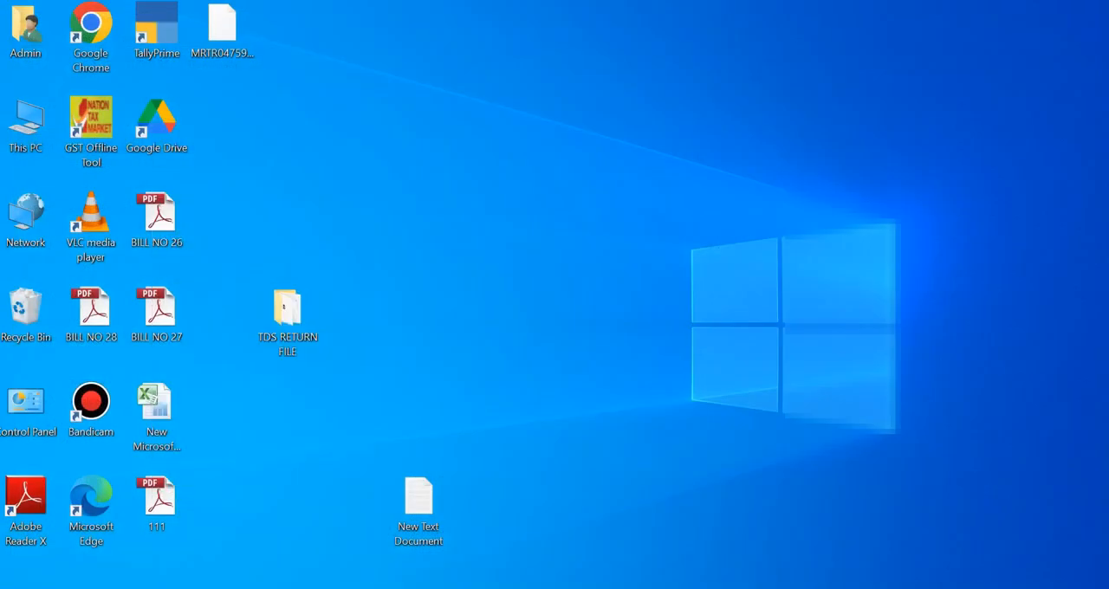
{"action": "double_click", "coordinate": [287, 312]}
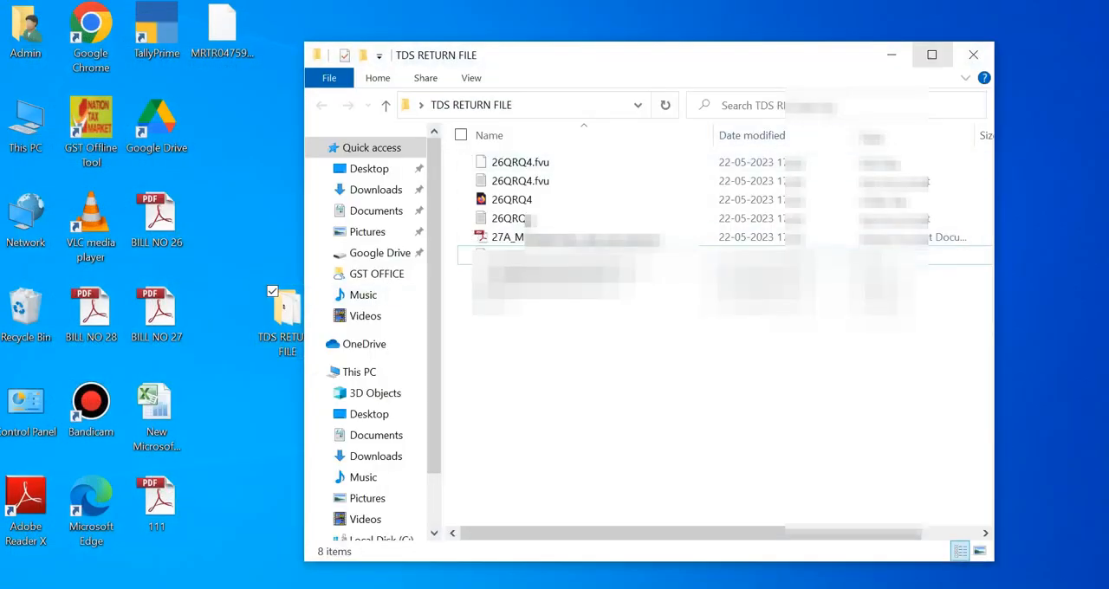
{"action": "left_click", "coordinate": [932, 52]}
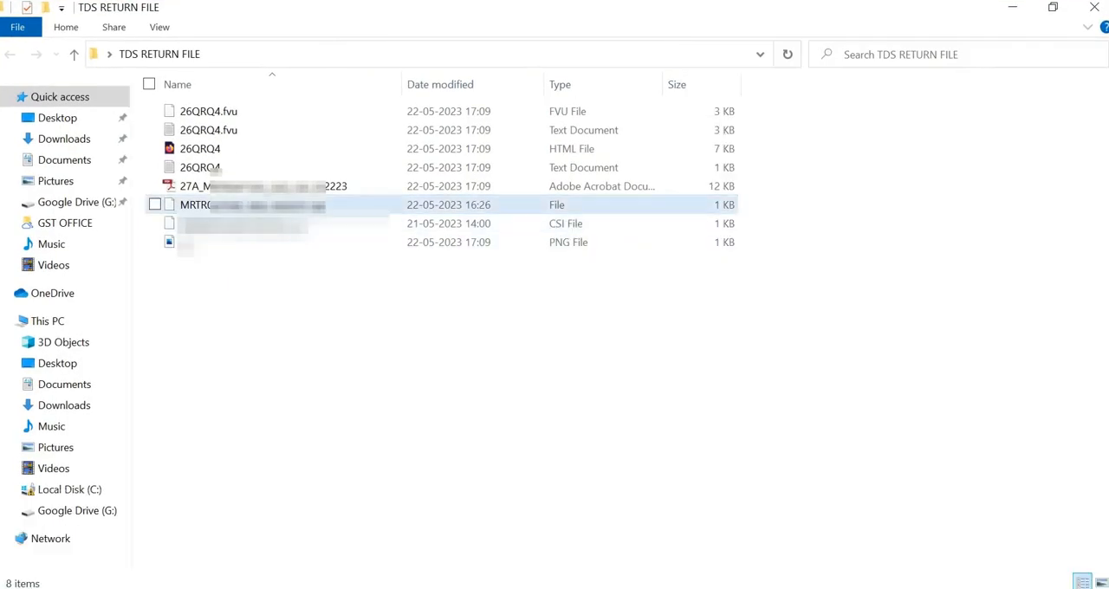
Step: Review the generated Form 27A PDF, checking the signature and designation lines, close it and find the 26QRQ4.fvu file in the folder
{"action": "double_click", "coordinate": [215, 186]}
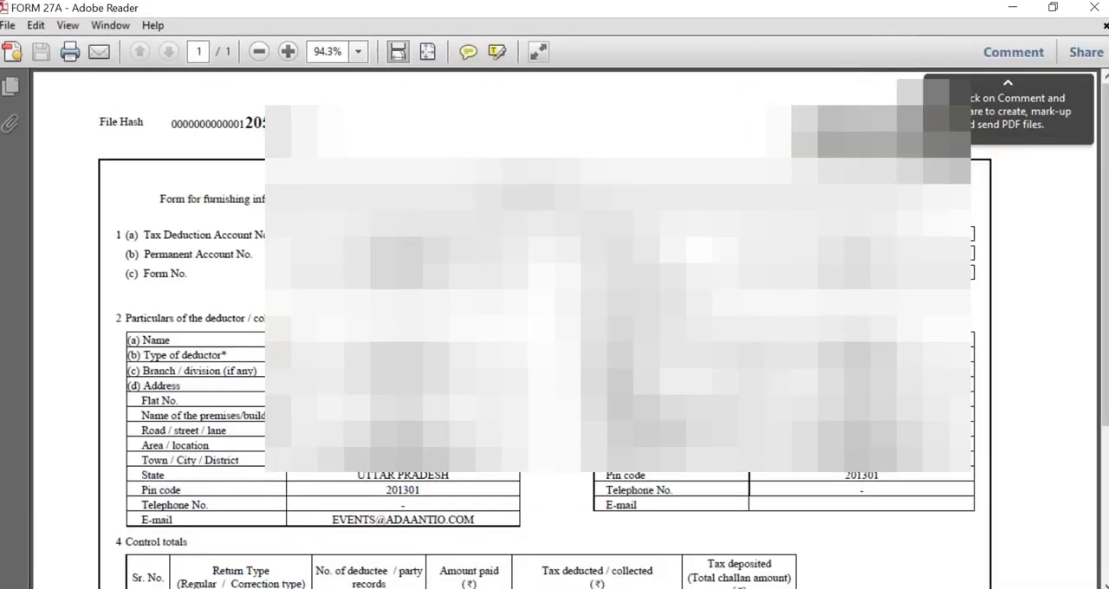
{"action": "scroll", "coordinate": [554, 329], "scroll_direction": "down", "scroll_amount": 2}
{"action": "scroll", "coordinate": [555, 329], "scroll_direction": "down", "scroll_amount": 3}
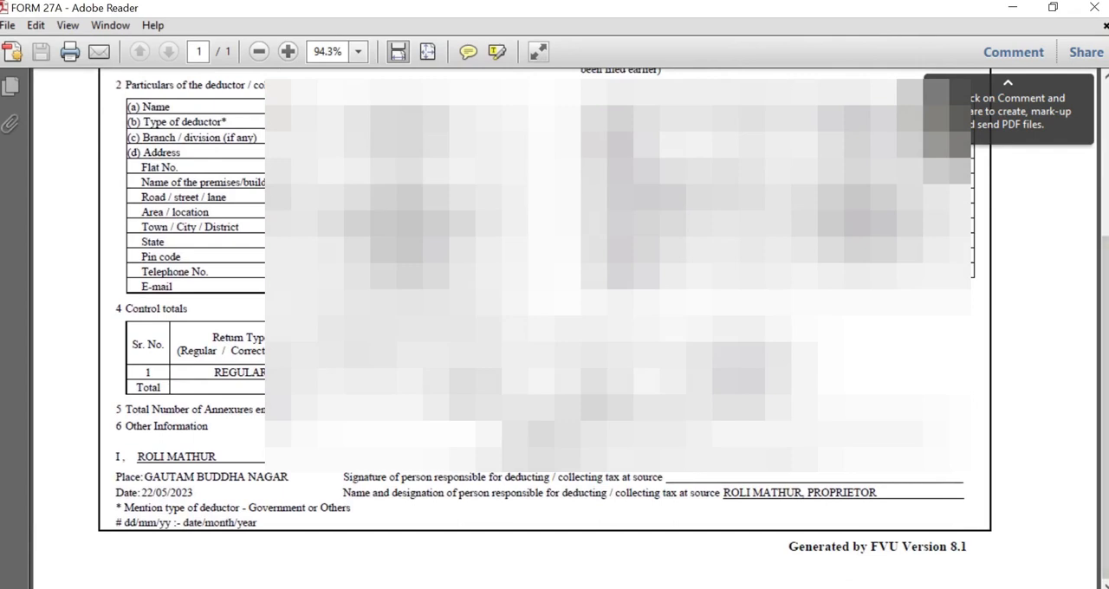
{"action": "mouse_move", "coordinate": [658, 477]}
{"action": "left_mouse_down"}
{"action": "mouse_move", "coordinate": [718, 493]}
{"action": "mouse_move", "coordinate": [871, 492]}
{"action": "left_mouse_up"}
{"action": "triple_click", "coordinate": [868, 493]}
{"action": "left_click", "coordinate": [868, 493]}
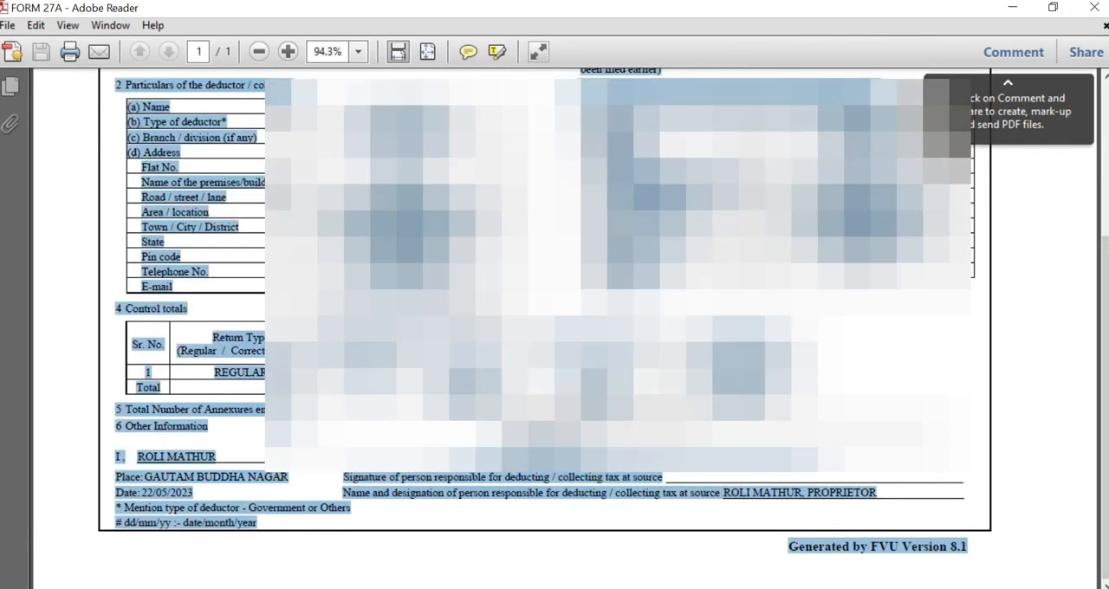
{"action": "left_click", "coordinate": [829, 493]}
{"action": "left_click_drag", "start_coordinate": [675, 457], "coordinate": [685, 492]}
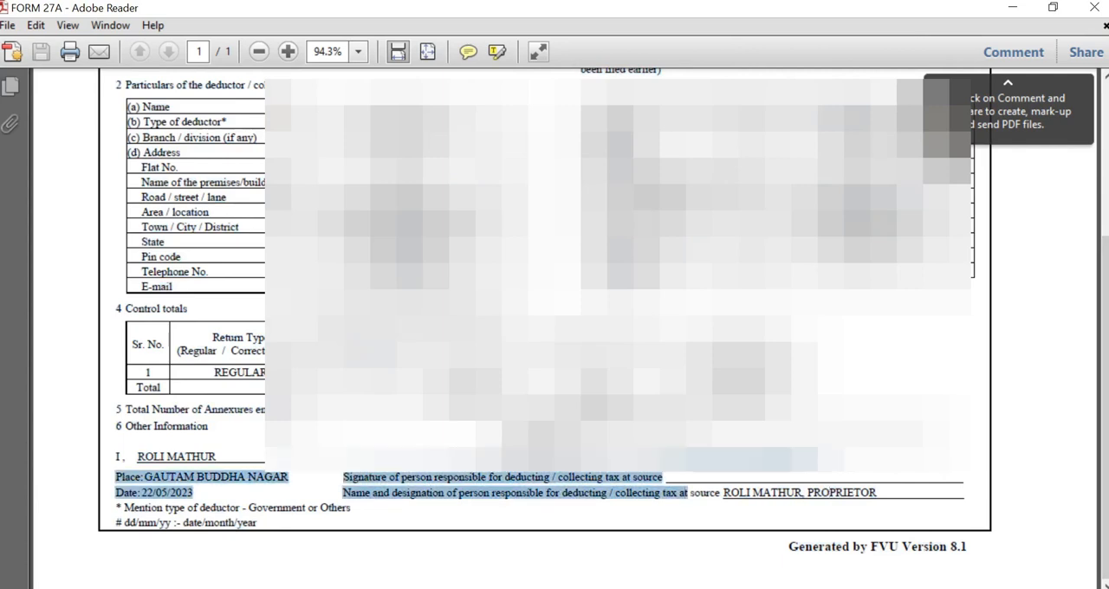
{"action": "left_click", "coordinate": [685, 459]}
{"action": "left_click_drag", "start_coordinate": [805, 493], "coordinate": [876, 493]}
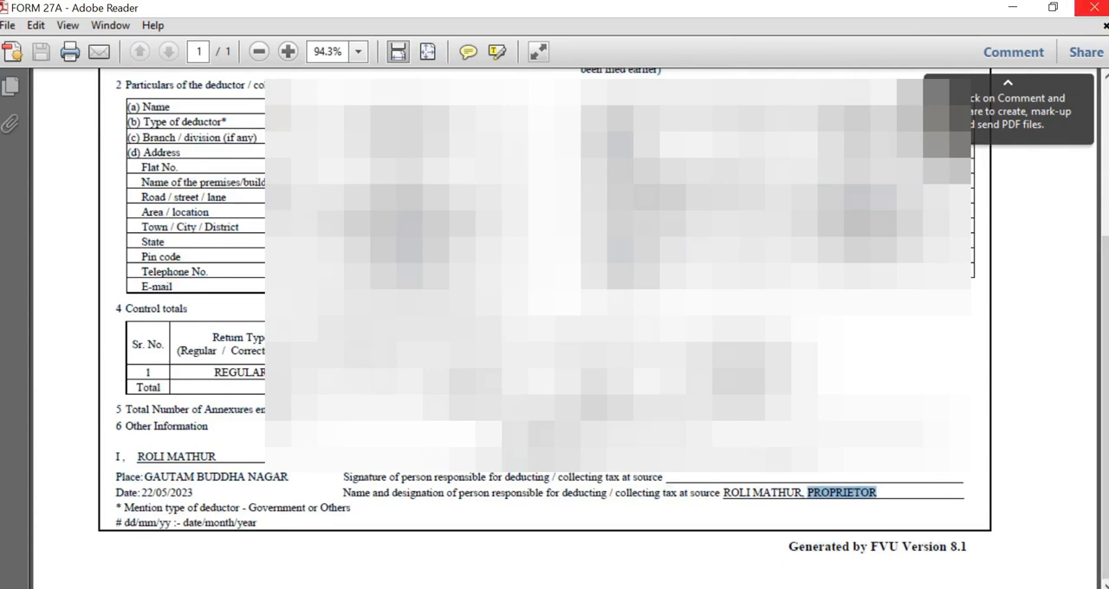
{"action": "left_click", "coordinate": [1093, 7]}
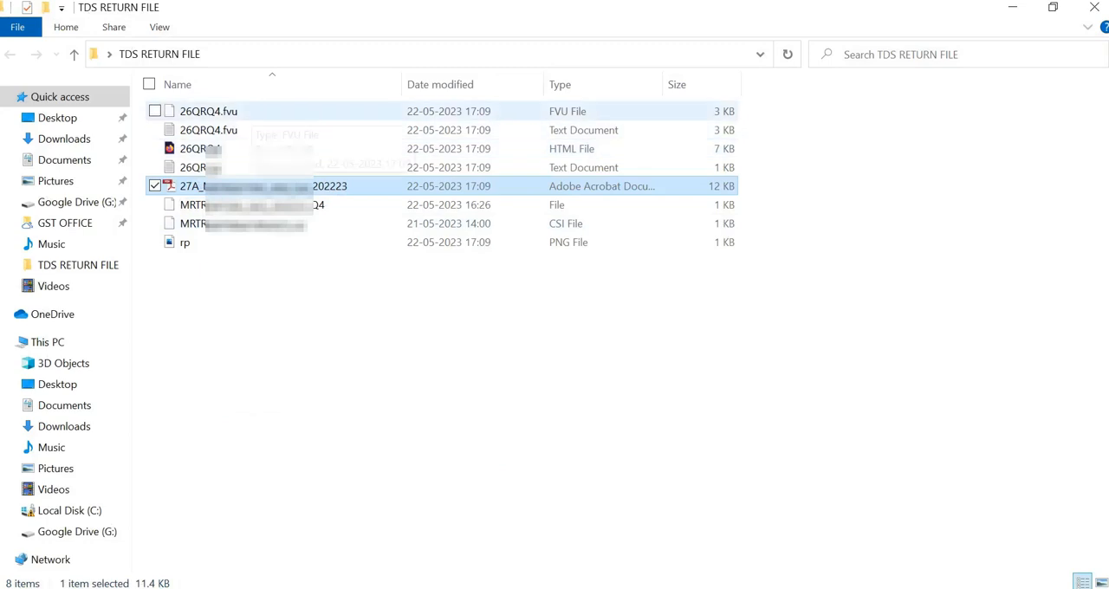
{"action": "left_click", "coordinate": [251, 111]}
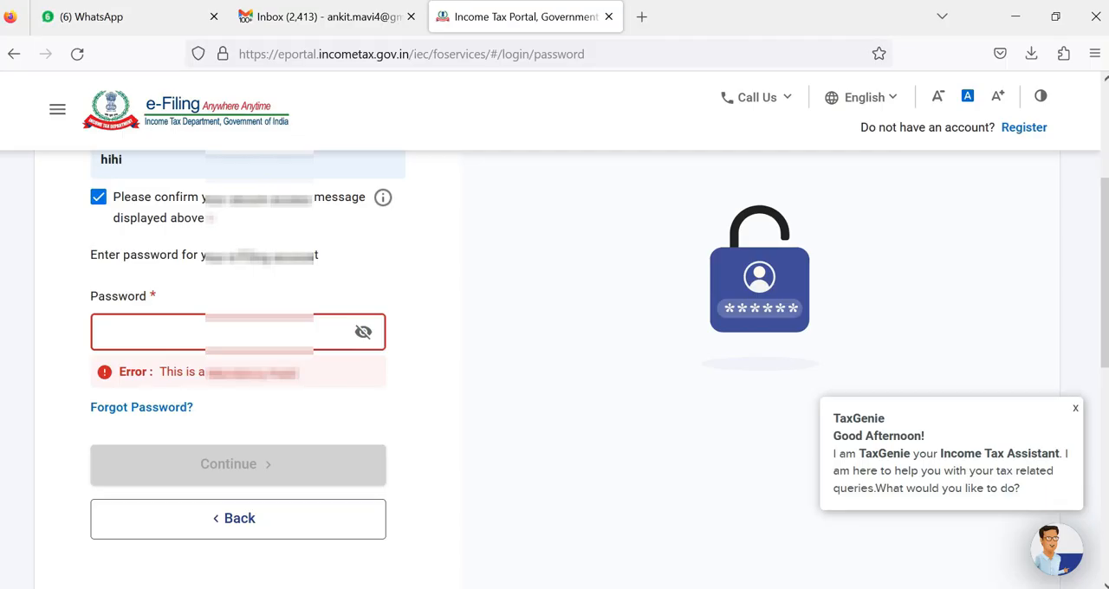
Step: Switch to the Income Tax e-Filing portal in Firefox and start filing the quarterly TDS/TCS return (Form TDS)
{"action": "key", "text": "ctrl+v"}
{"action": "key", "text": "Return"}
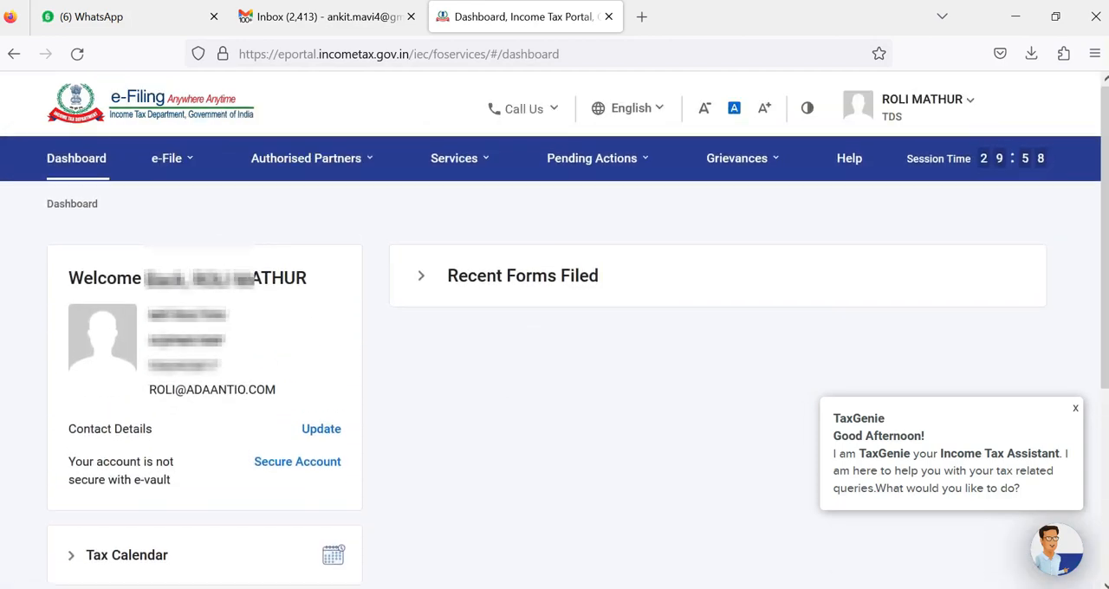
{"action": "left_click", "coordinate": [177, 158]}
{"action": "left_click", "coordinate": [179, 158]}
{"action": "mouse_move", "coordinate": [220, 202]}
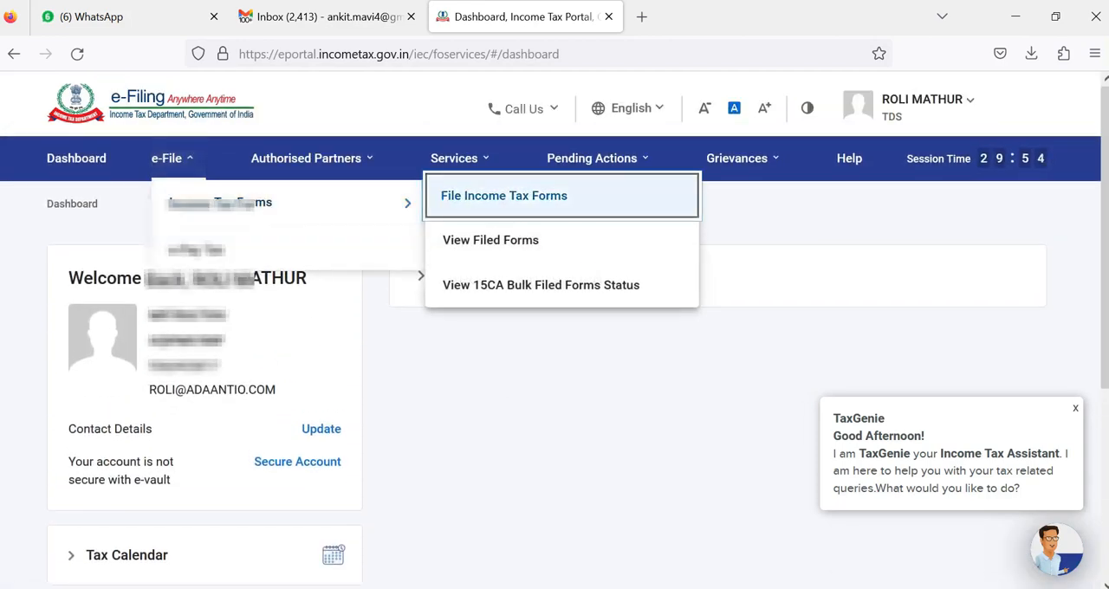
{"action": "left_click", "coordinate": [500, 198]}
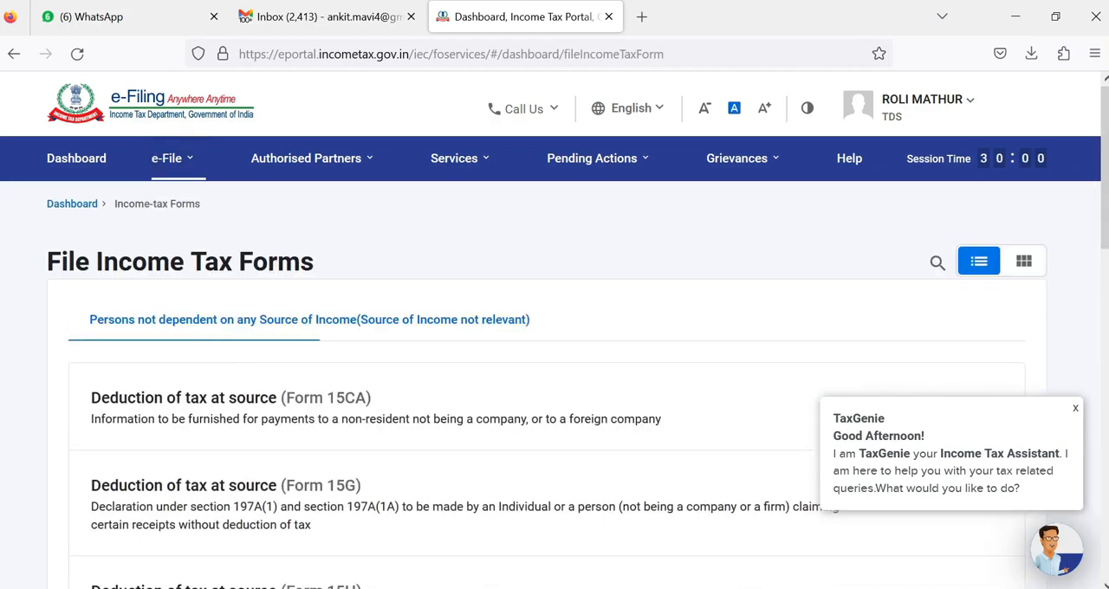
{"action": "scroll", "coordinate": [555, 346], "scroll_direction": "down", "scroll_amount": 15}
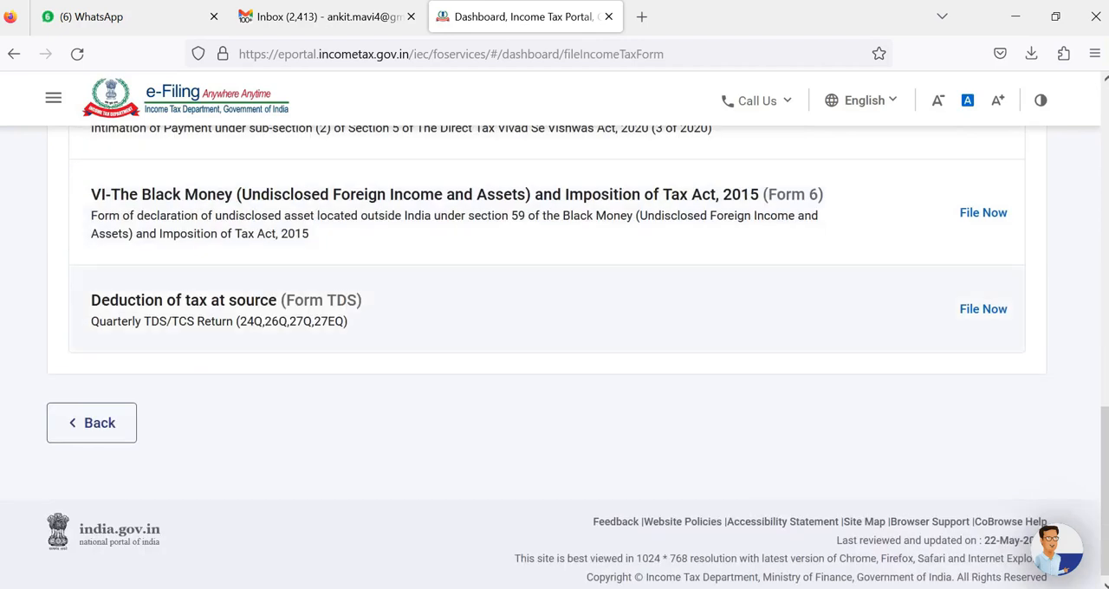
{"action": "left_click", "coordinate": [982, 309]}
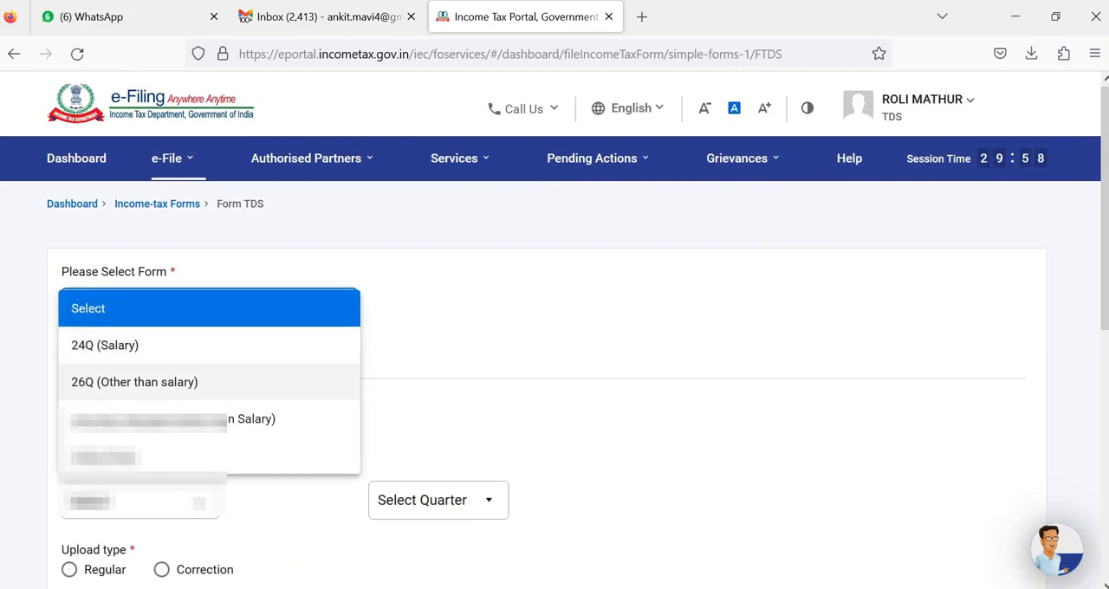
Step: Choose form 26Q (Other than salary), financial year 2021-22, quarter Q4 and the Regular upload type
{"action": "left_click", "coordinate": [134, 382]}
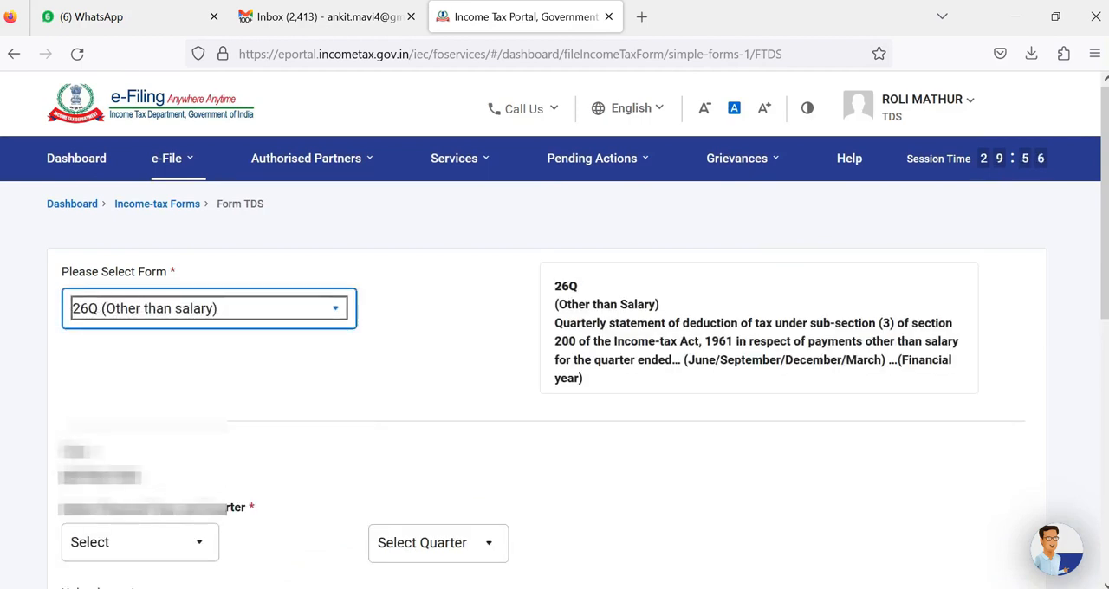
{"action": "scroll", "coordinate": [547, 359], "scroll_direction": "down", "scroll_amount": 3}
{"action": "left_click", "coordinate": [140, 315]}
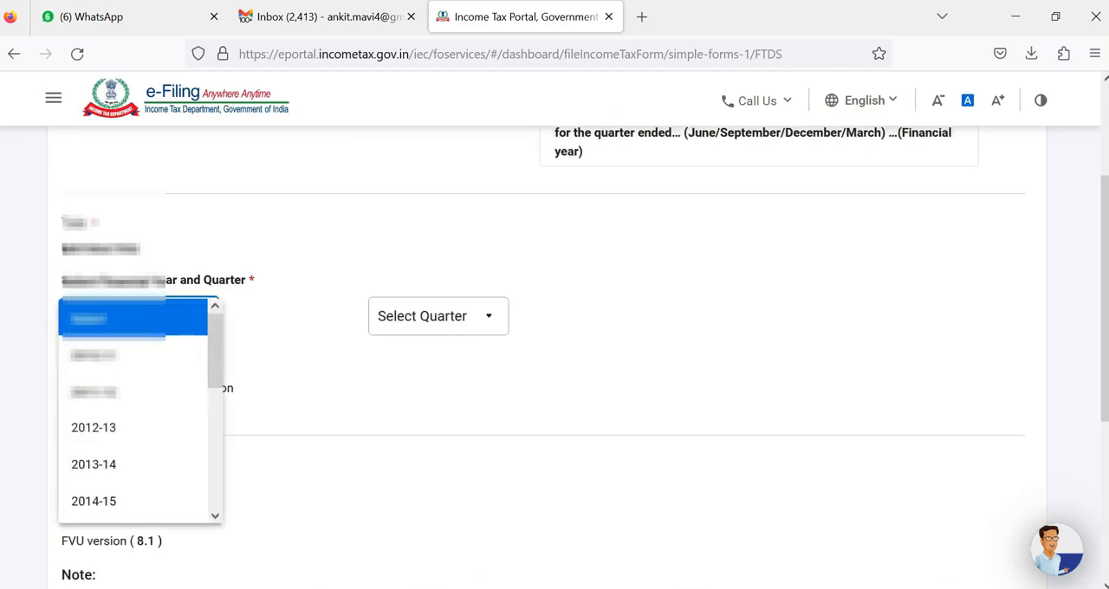
{"action": "scroll", "coordinate": [138, 433], "scroll_direction": "down", "scroll_amount": 3}
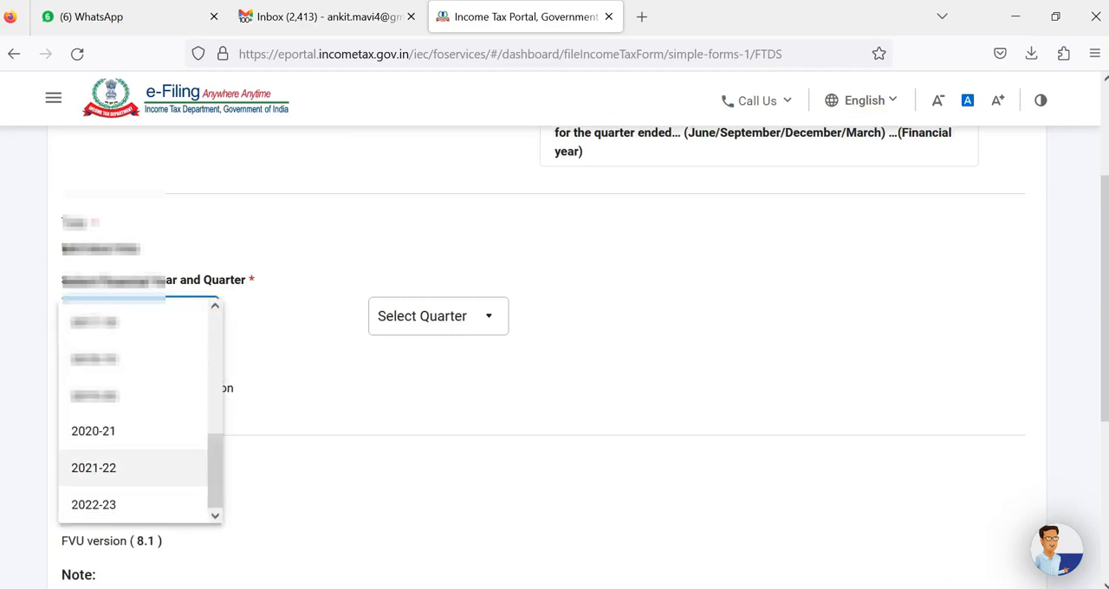
{"action": "left_click", "coordinate": [163, 503]}
{"action": "left_click", "coordinate": [437, 317]}
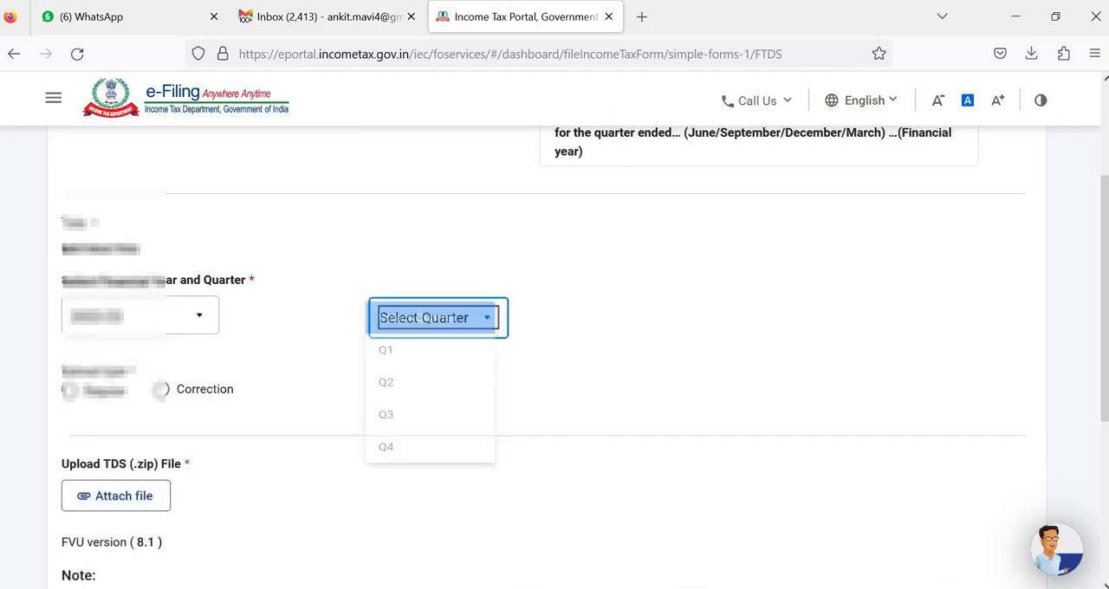
{"action": "left_click", "coordinate": [386, 465]}
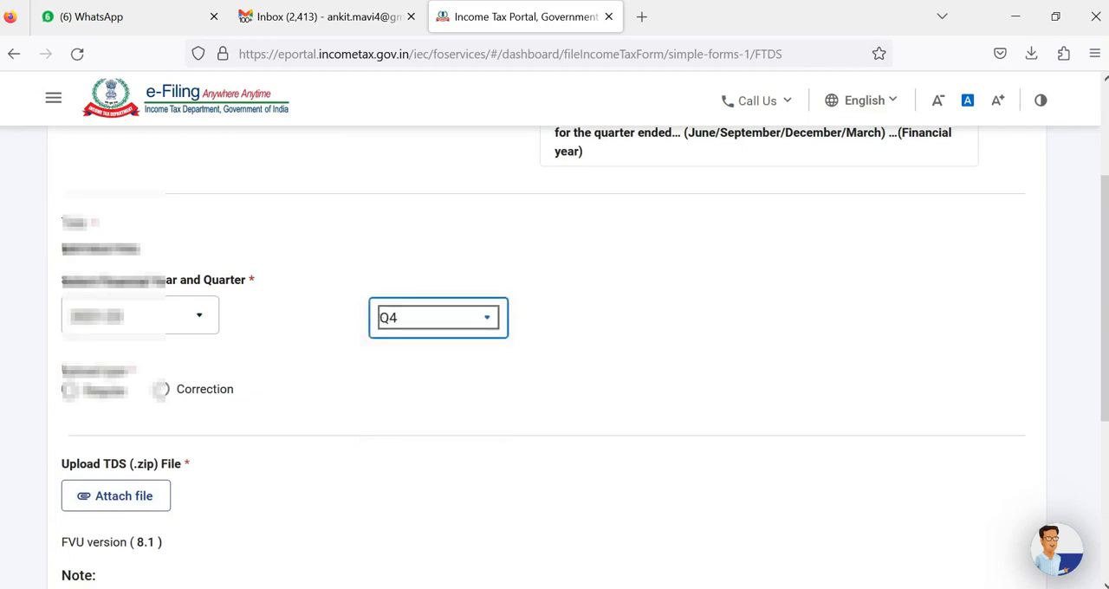
{"action": "left_click", "coordinate": [69, 389]}
Step: Switch to the TDS RETURN FILE folder and compress the FVU file 26QRQ4.fvu into a ZIP archive named 26QRQ4.zip
{"action": "scroll", "coordinate": [116, 389], "scroll_direction": "down", "scroll_amount": 3}
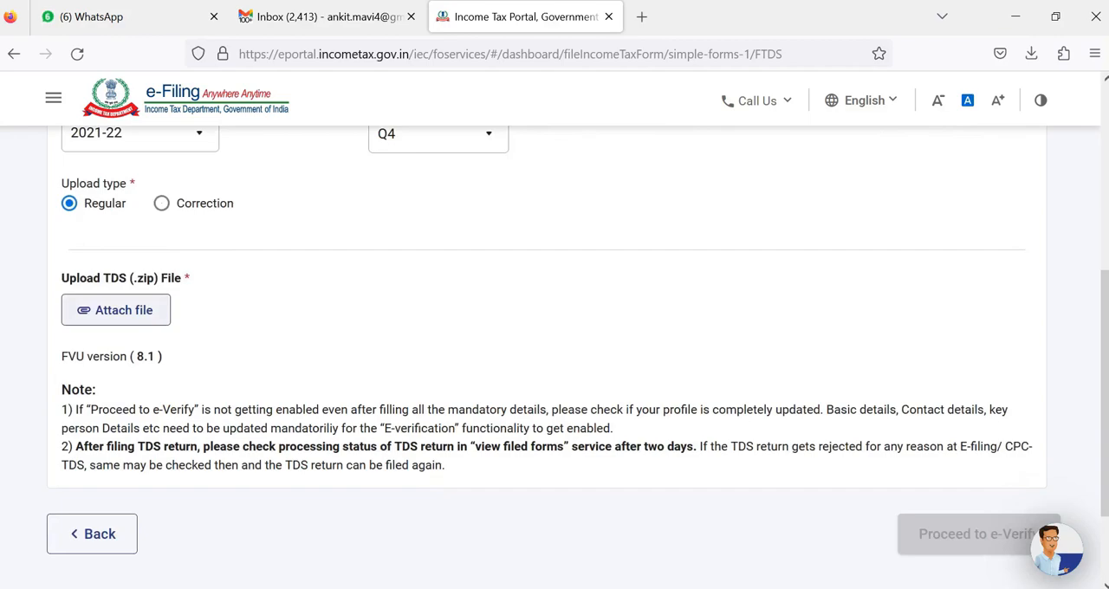
{"action": "left_click", "coordinate": [115, 310]}
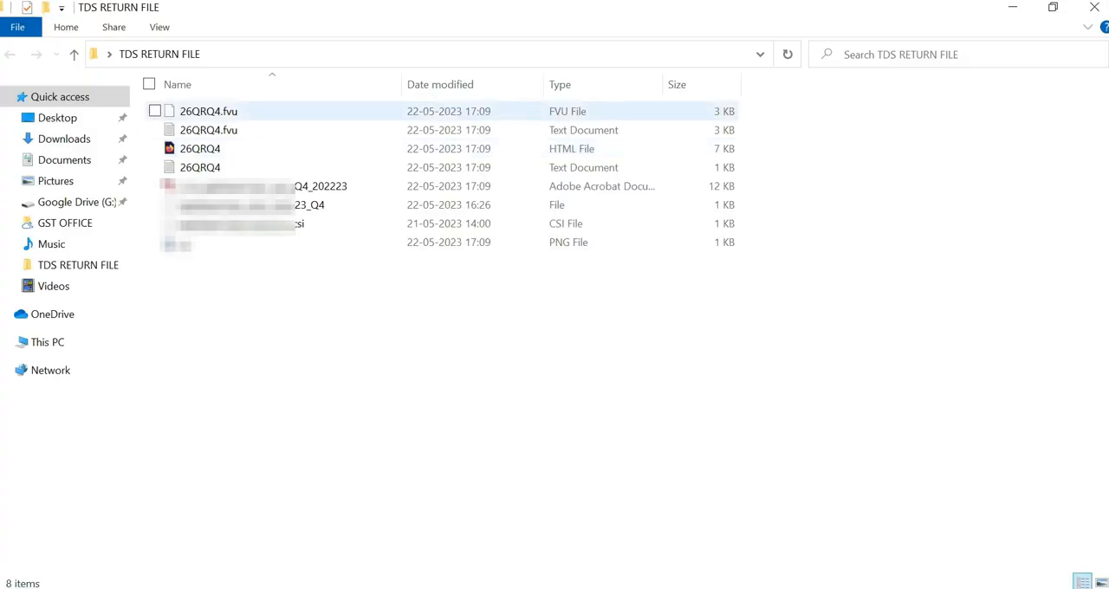
{"action": "left_click", "coordinate": [209, 111]}
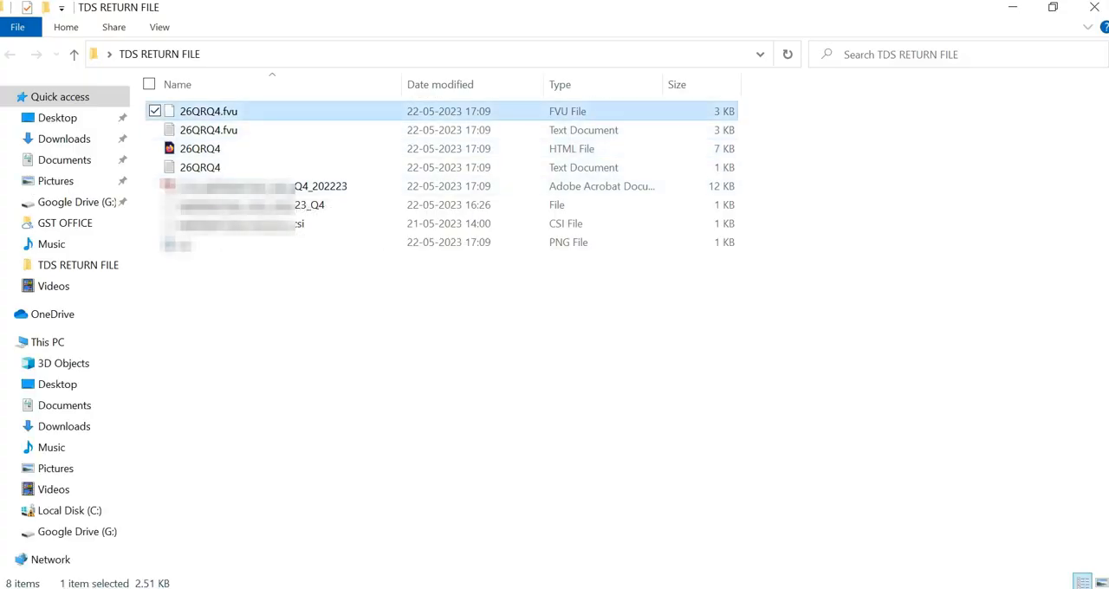
{"action": "right_click", "coordinate": [262, 112]}
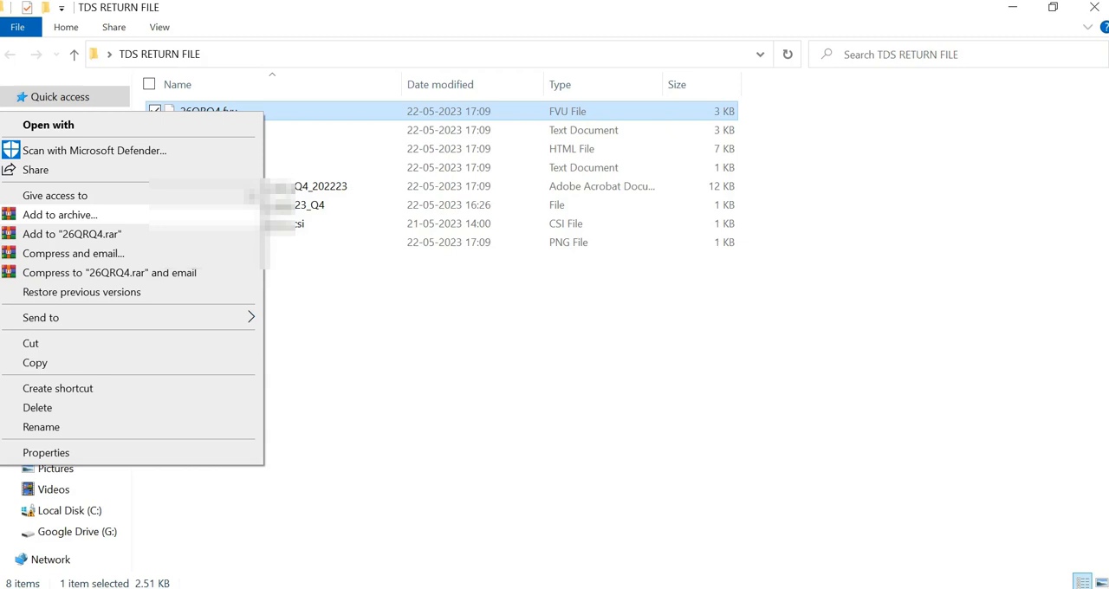
{"action": "left_click", "coordinate": [59, 214]}
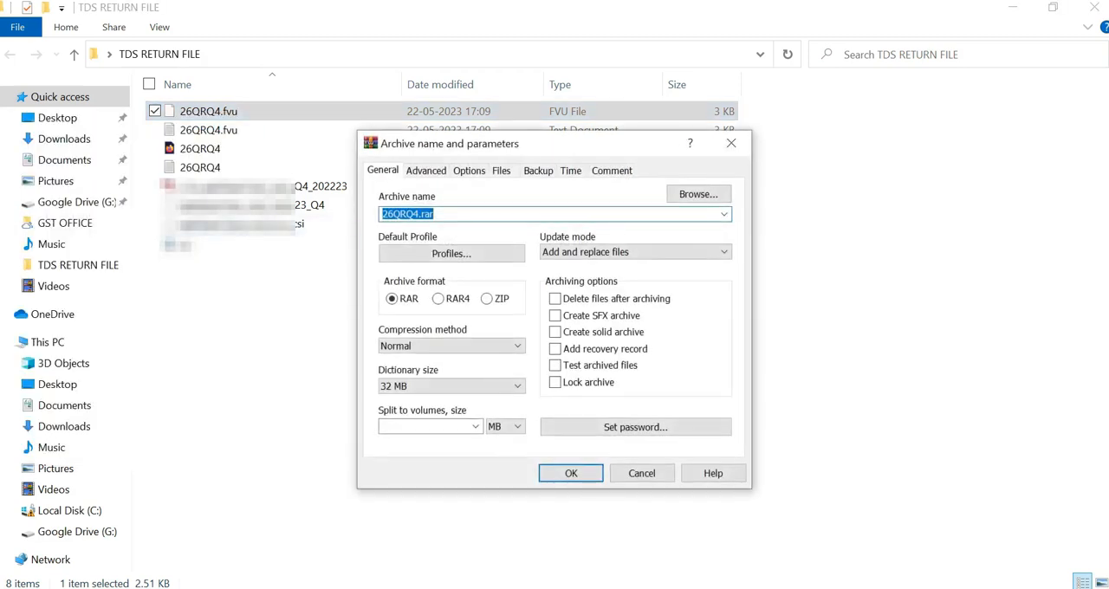
{"action": "left_click", "coordinate": [487, 299]}
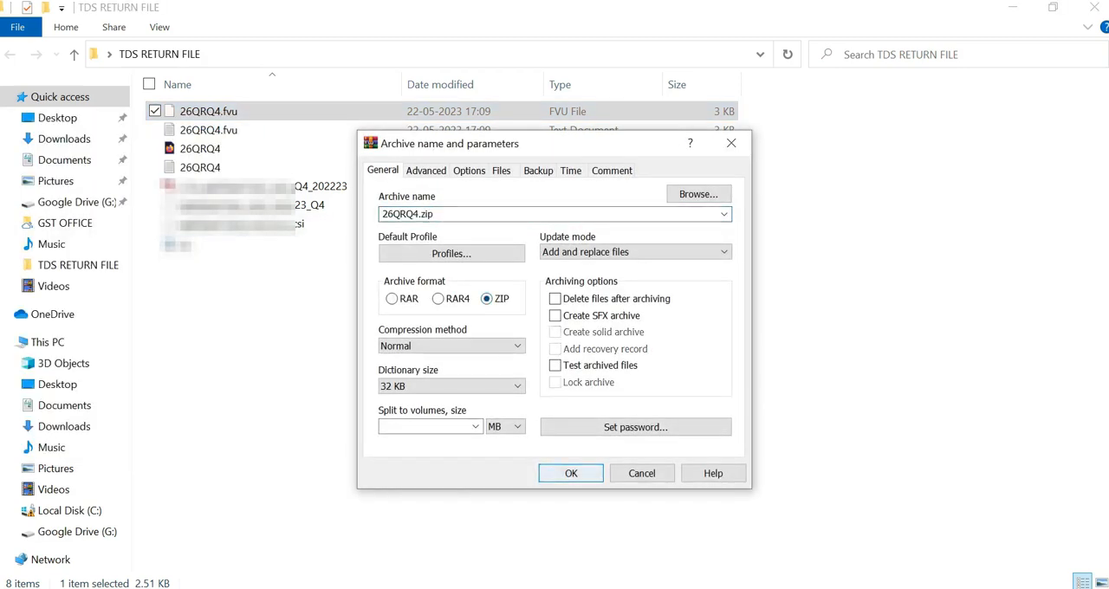
{"action": "key", "text": "Return"}
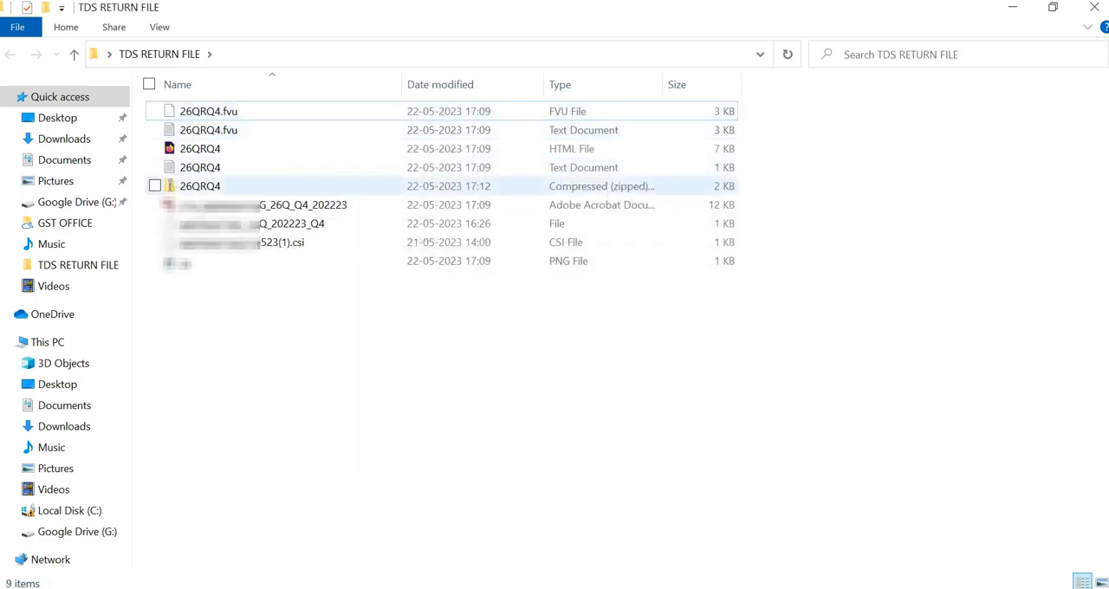
{"action": "left_click", "coordinate": [201, 186]}
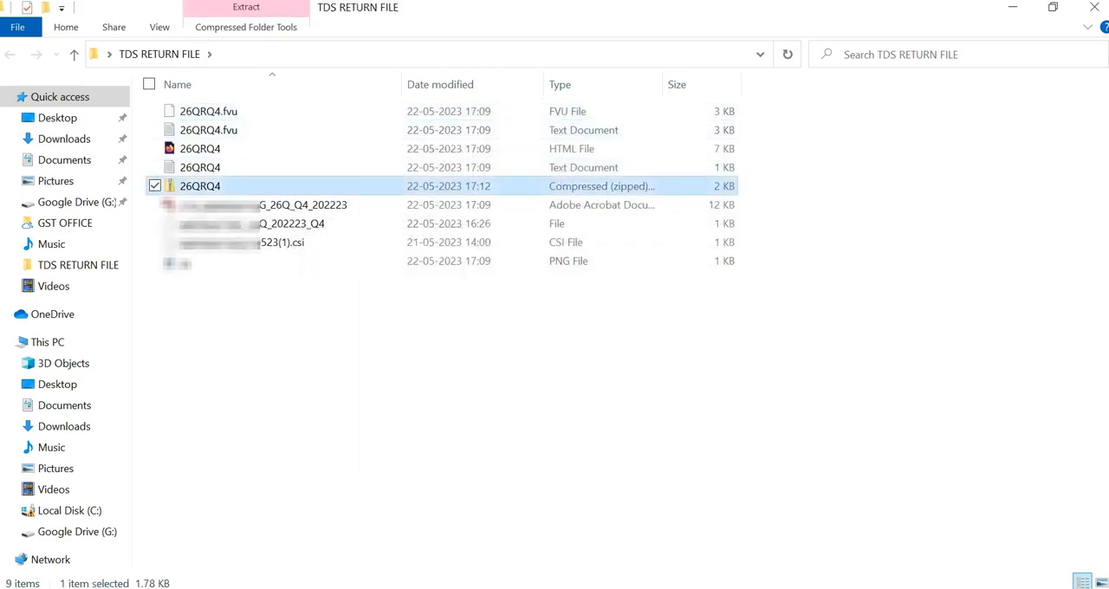
Step: Switch back to the e-Filing portal in Firefox and attach 26QRQ4.zip from the TDS RETURN FILE folder as the TDS file
{"action": "key", "text": "alt+Tab"}
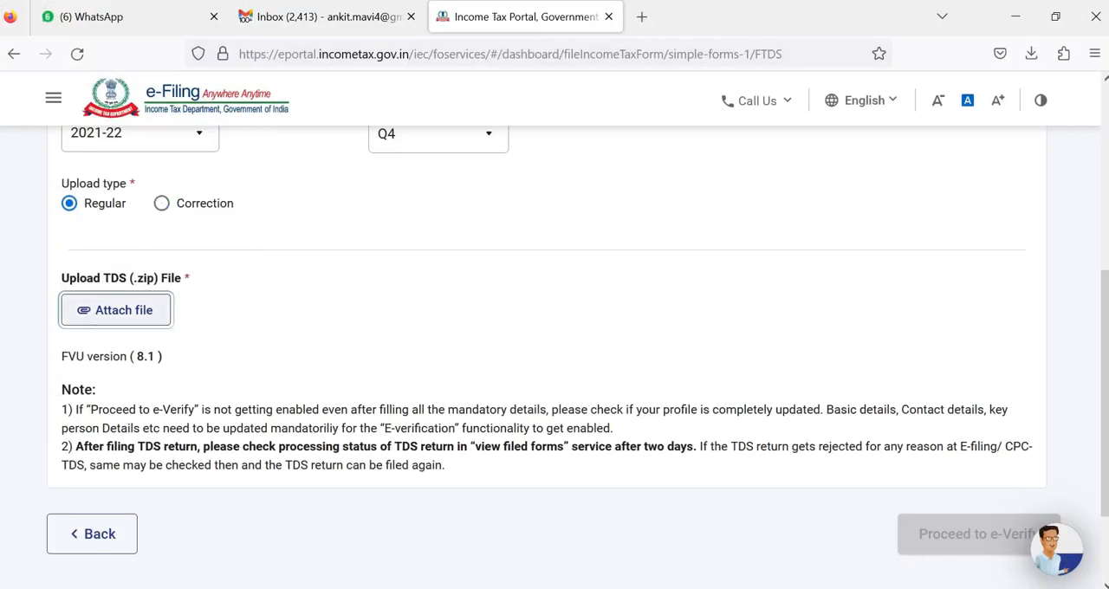
{"action": "left_click", "coordinate": [116, 311]}
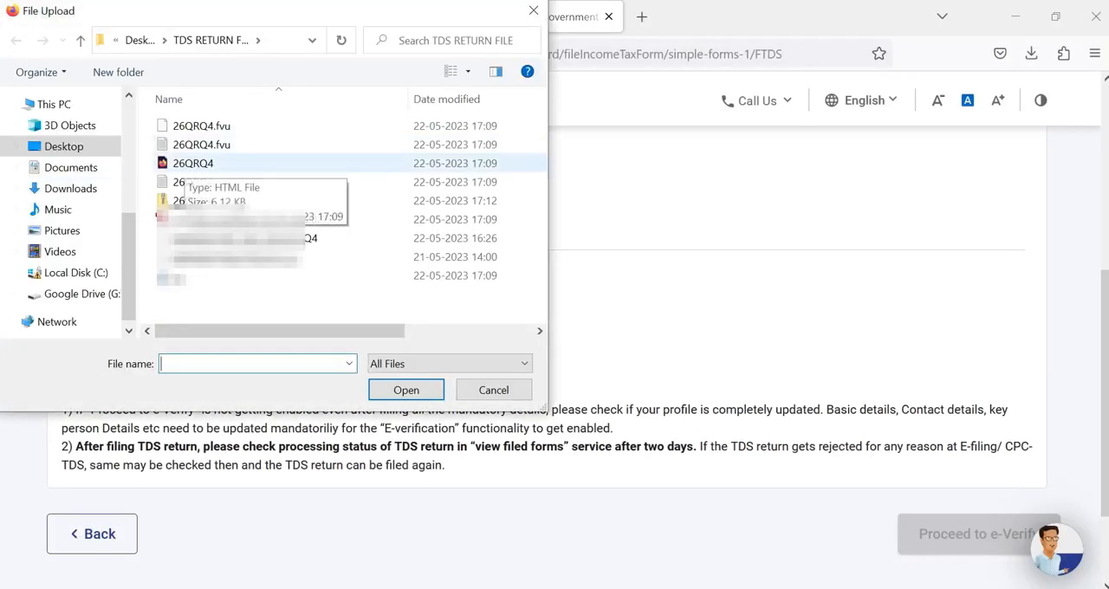
{"action": "left_click", "coordinate": [294, 202]}
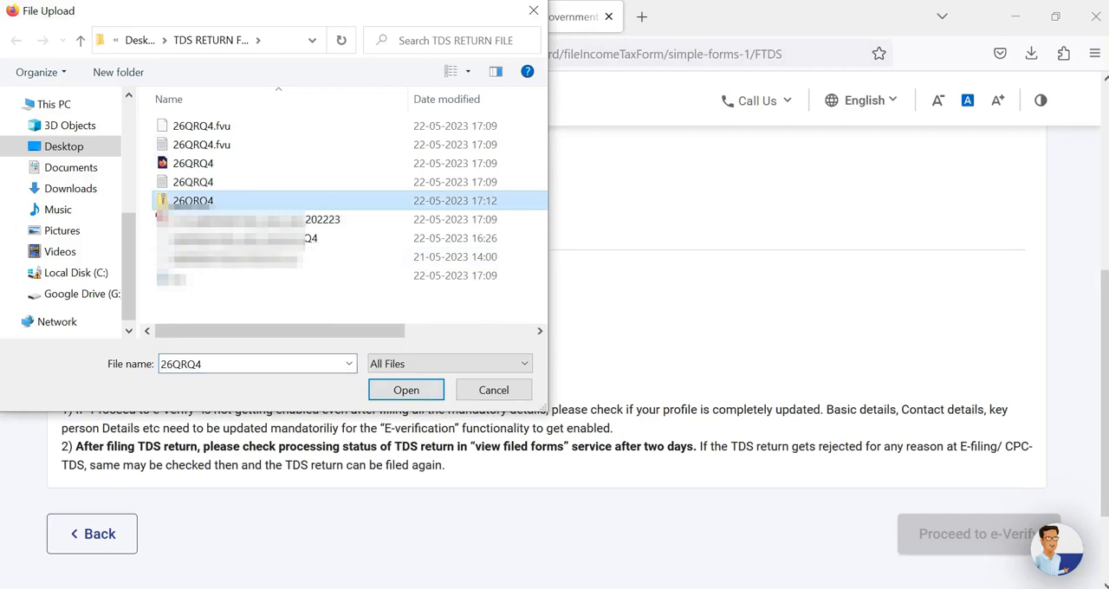
{"action": "key", "text": "Tab"}
{"action": "key", "text": "Return"}
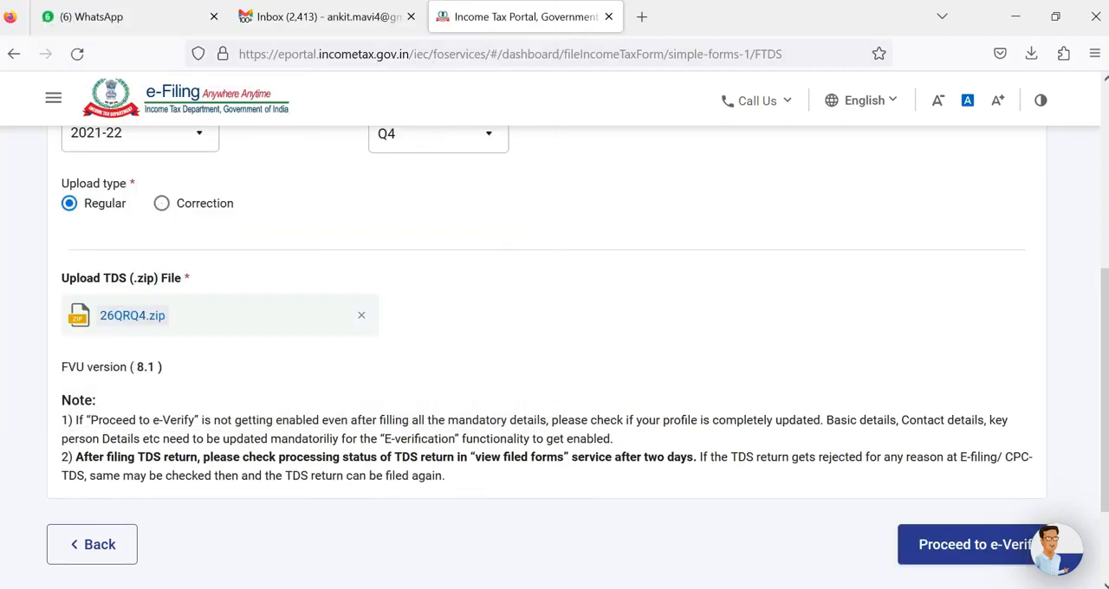
Step: Set the financial year to 2022-23 and proceed to e-verification of the return
{"action": "scroll", "coordinate": [555, 346], "scroll_direction": "down", "scroll_amount": 2}
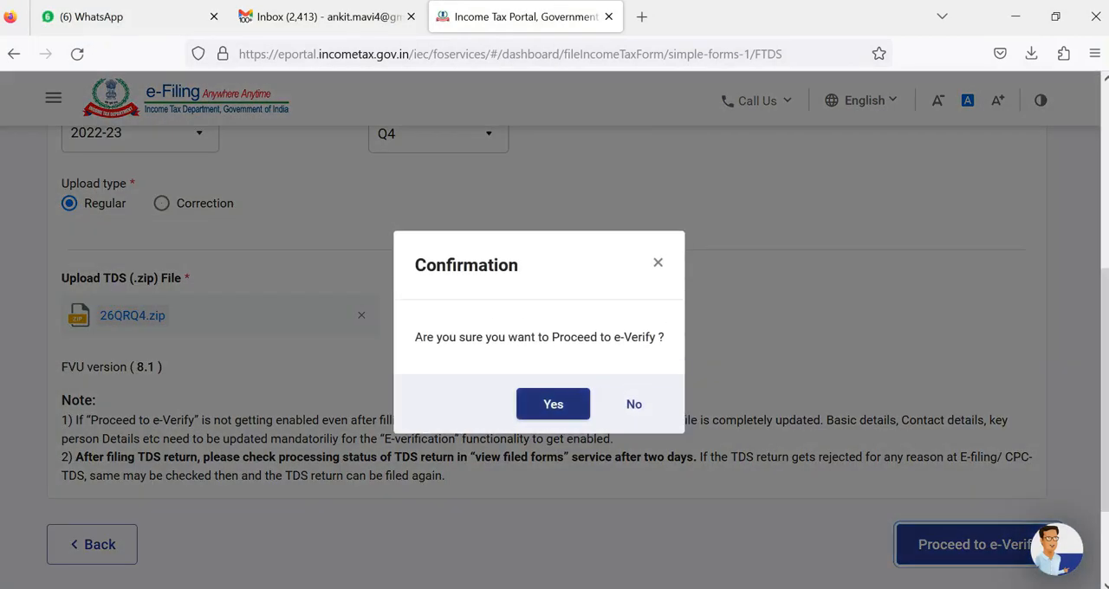
{"action": "key", "text": "Escape"}
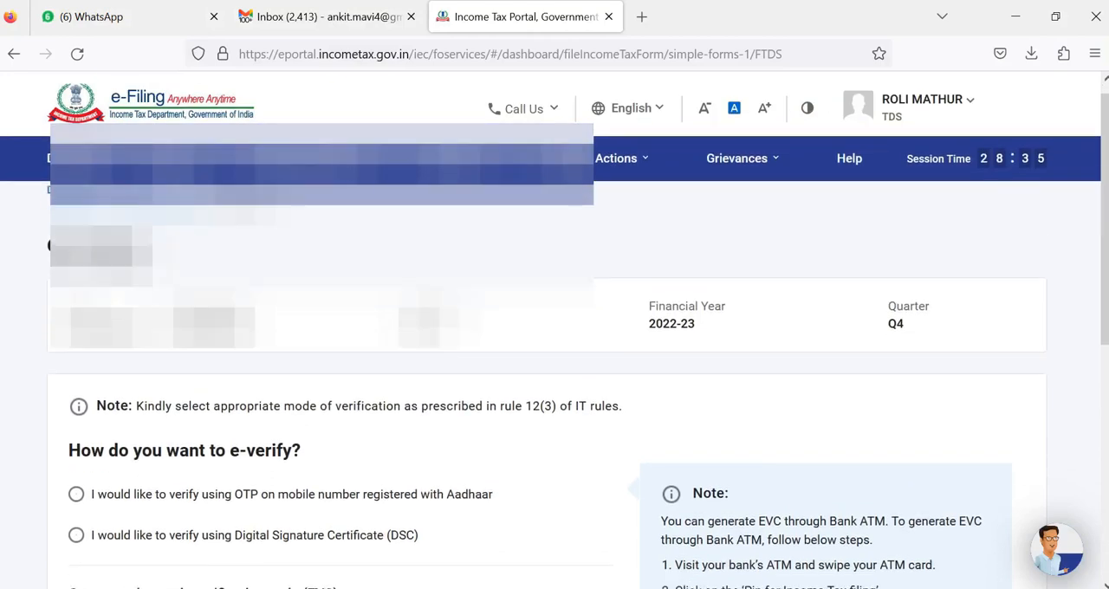
{"action": "scroll", "coordinate": [554, 346], "scroll_direction": "down", "scroll_amount": 2}
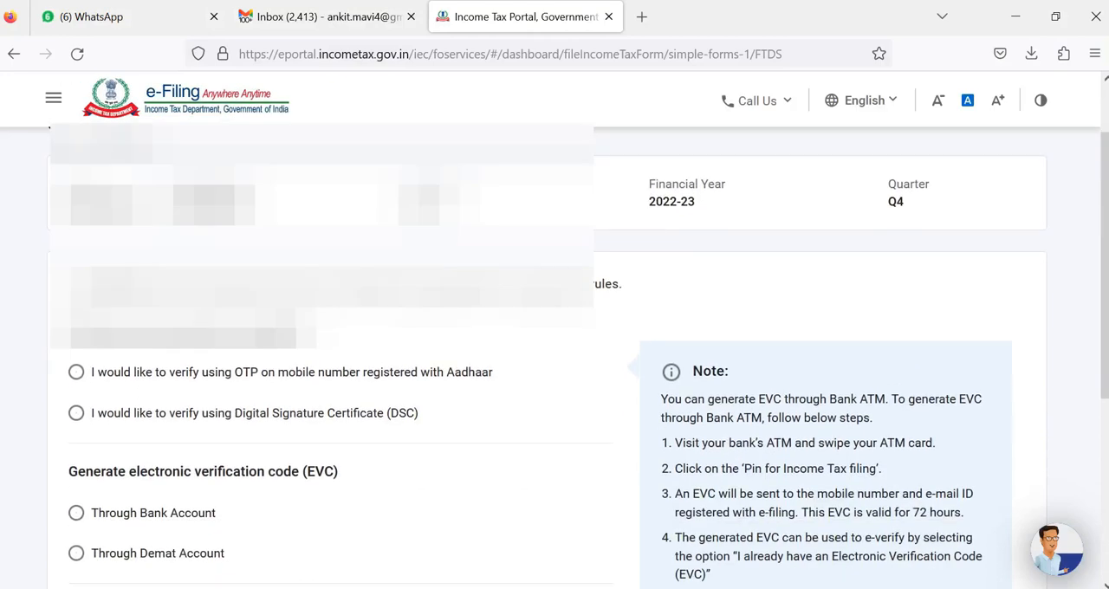
Step: Choose verification by OTP on the Aadhaar-registered mobile number, agree to validate the Aadhaar details and generate the Aadhaar OTP
{"action": "left_click", "coordinate": [76, 373]}
{"action": "scroll", "coordinate": [554, 356], "scroll_direction": "down", "scroll_amount": 3}
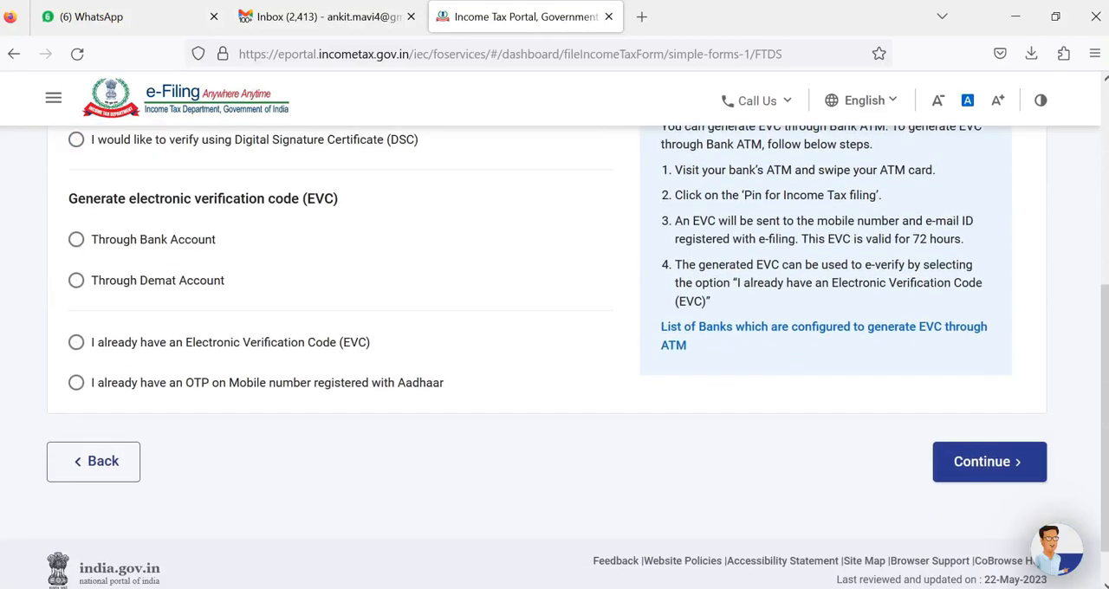
{"action": "left_click", "coordinate": [990, 460]}
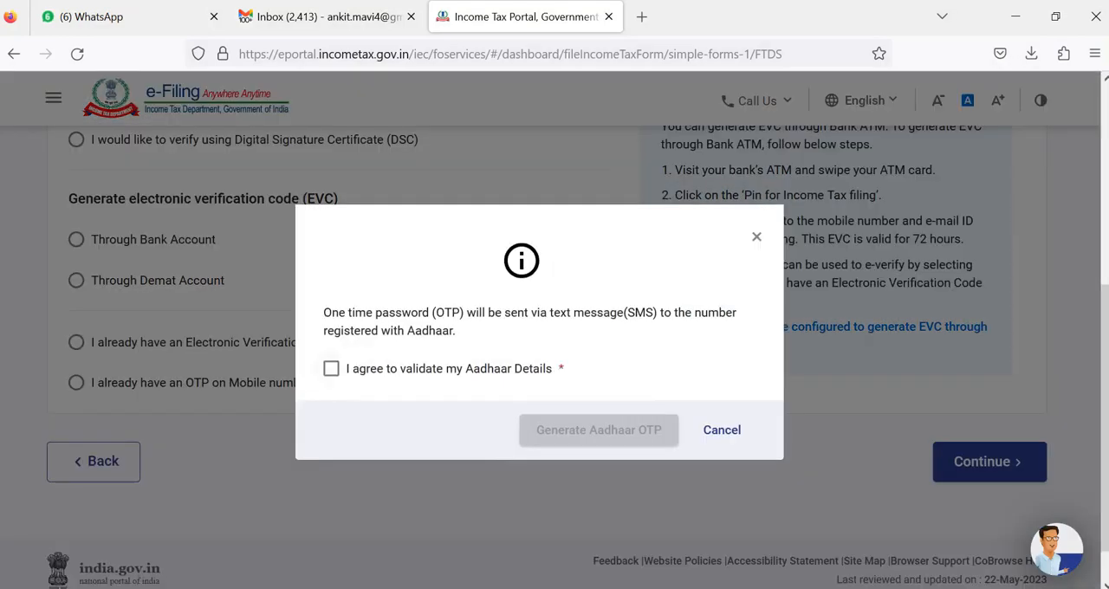
{"action": "left_click", "coordinate": [331, 368]}
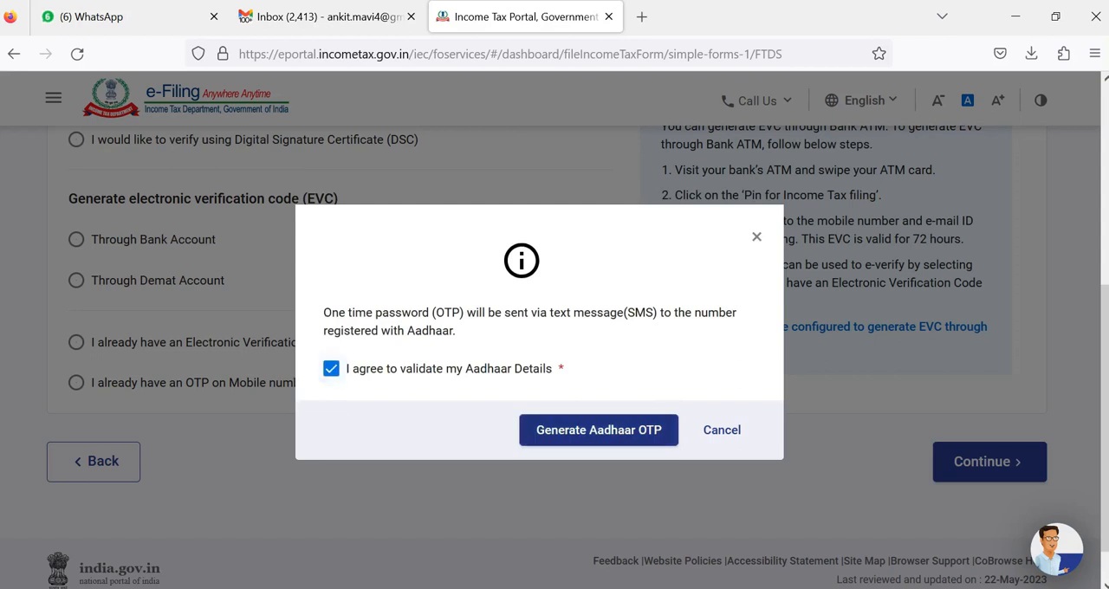
{"action": "left_click", "coordinate": [599, 430]}
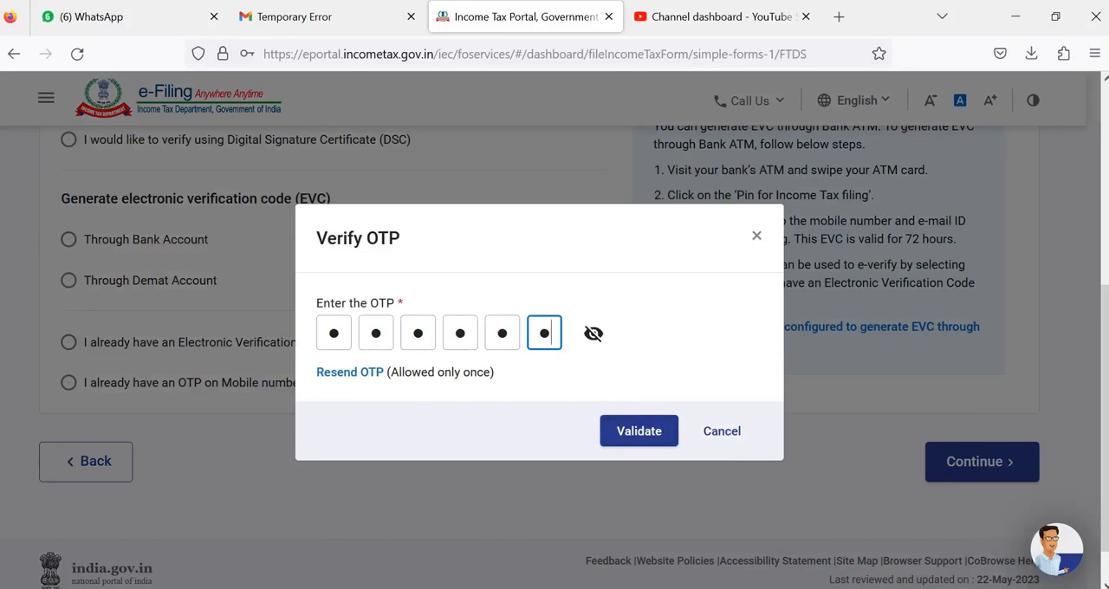
Step: Enter and validate the Aadhaar OTP, and confirm the submission of the Form TDS/TCS Return
{"action": "left_click", "coordinate": [593, 333]}
{"action": "left_click", "coordinate": [639, 431]}
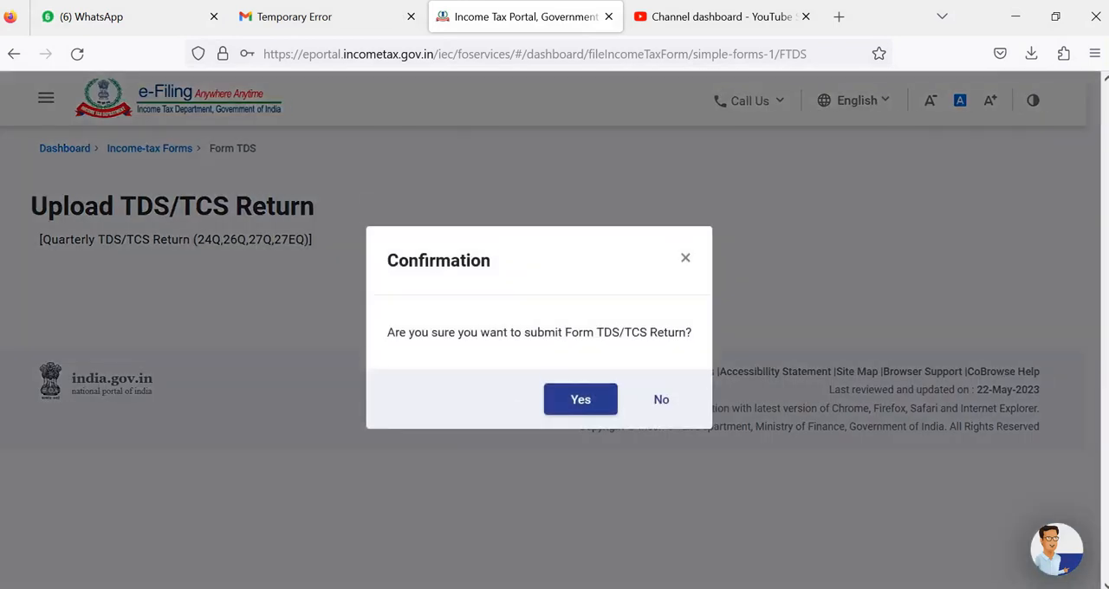
{"action": "left_click", "coordinate": [581, 399]}
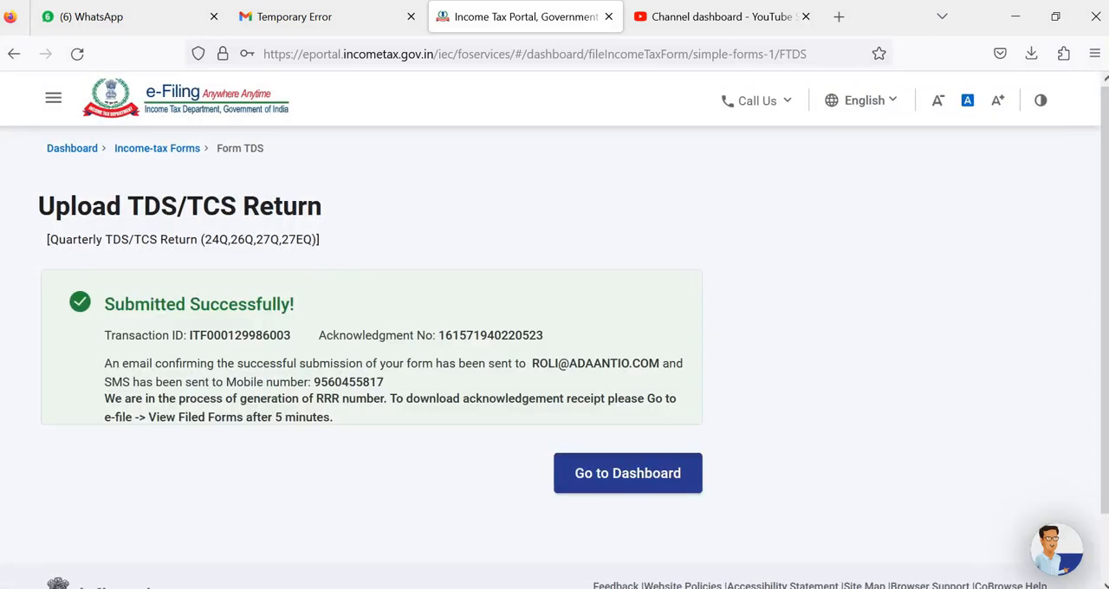